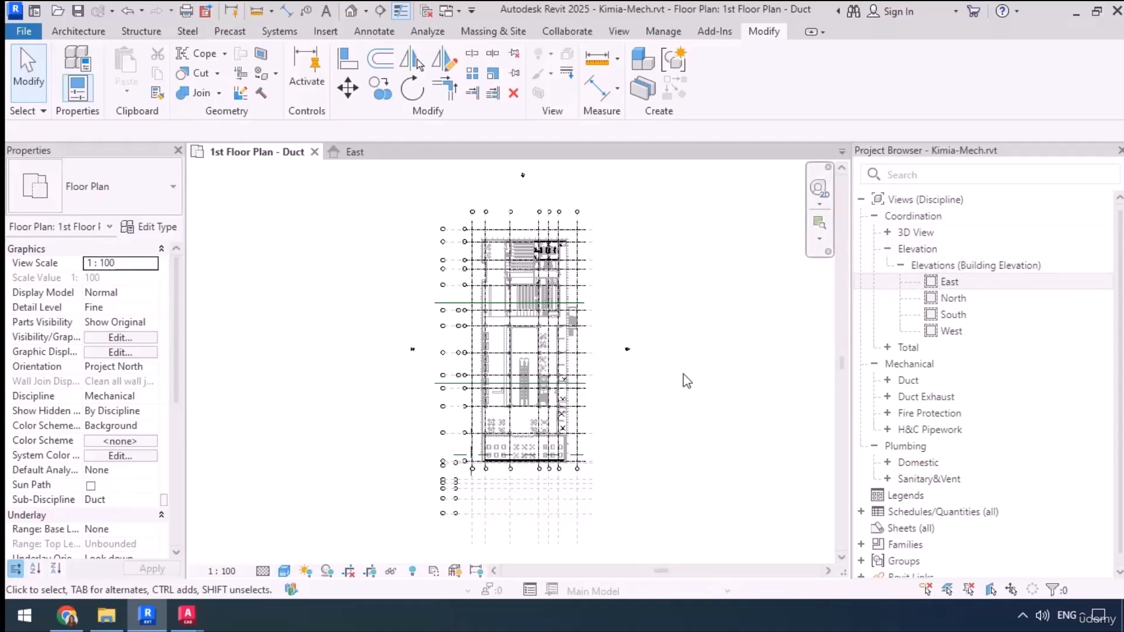
View the East elevation, and browse in File Explorer to the project's MECH PLAN > 01-PLAN > 01-SEWAGE folder.
left_click(356, 152)
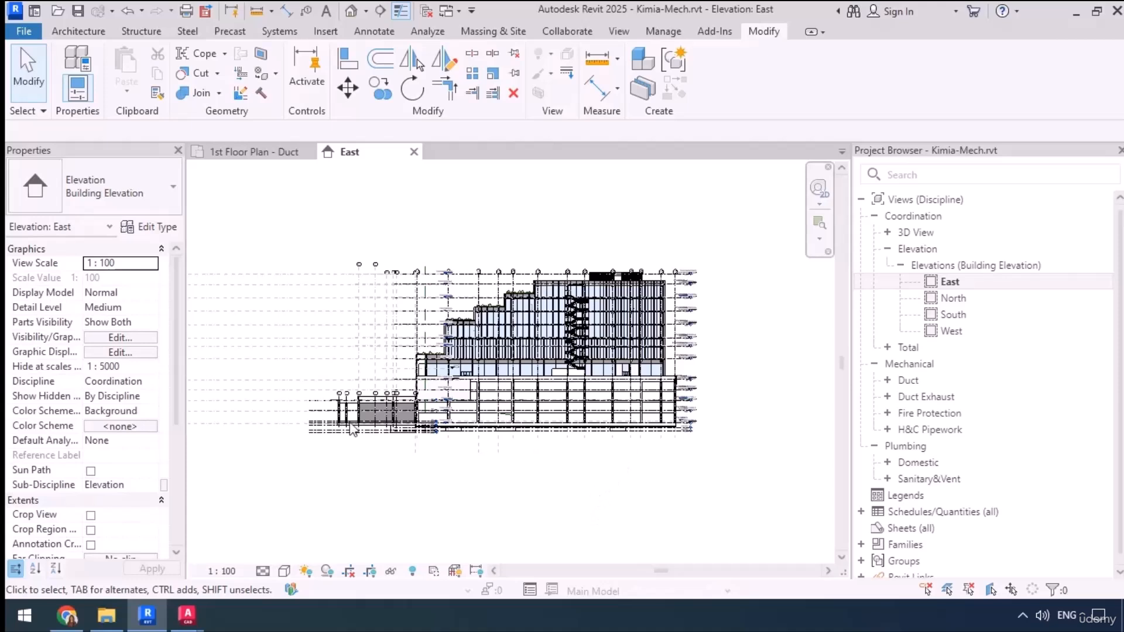
left_click(106, 615)
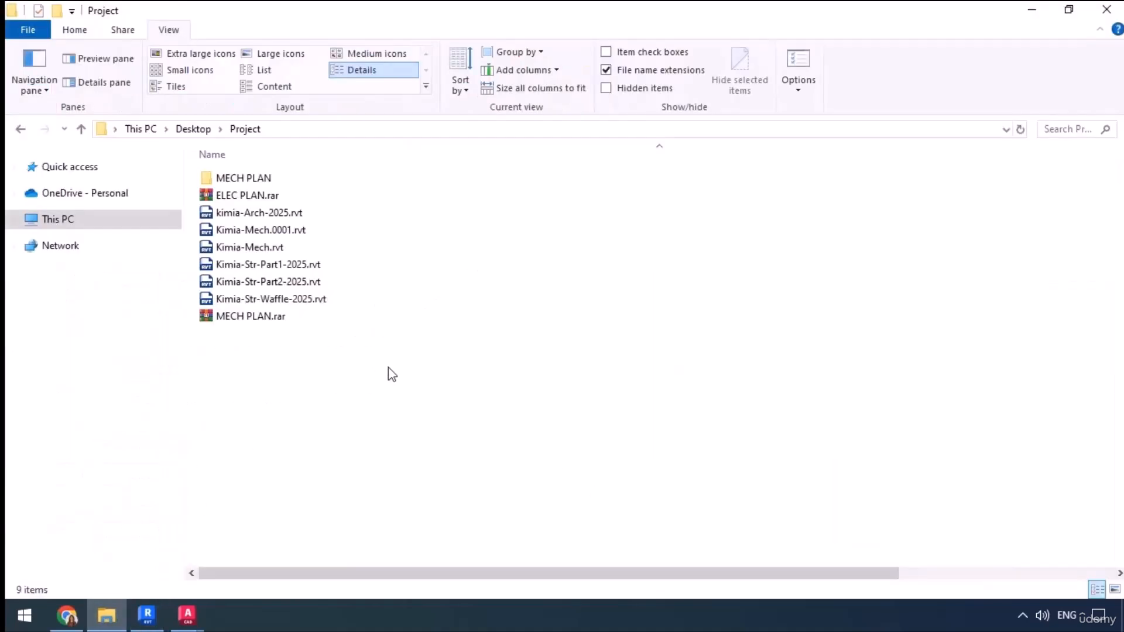
double_click(238, 178)
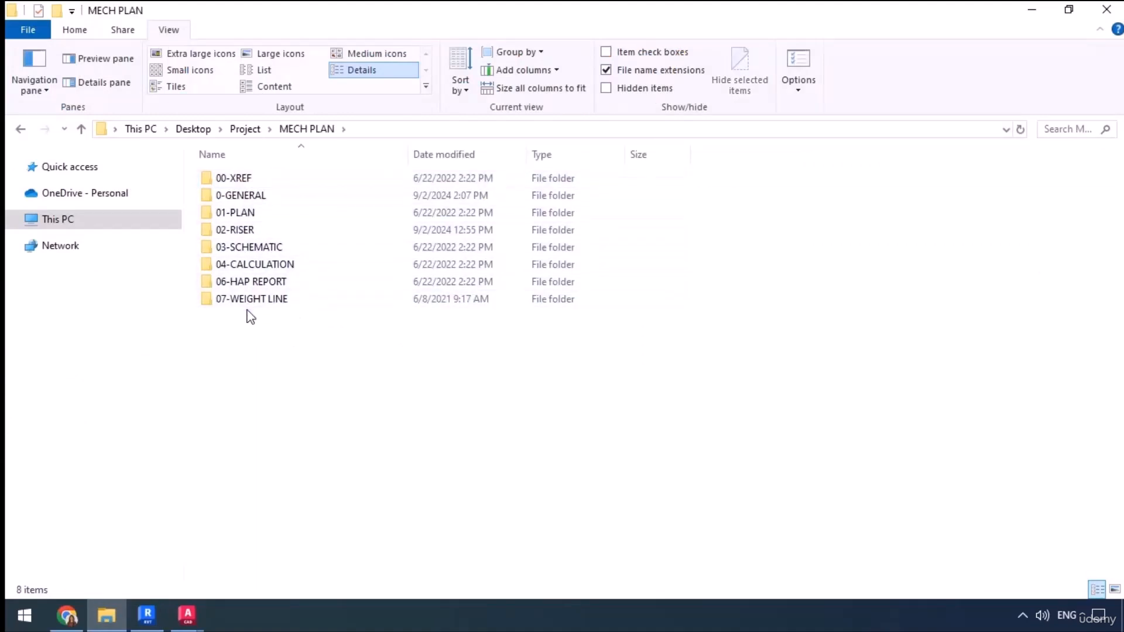
double_click(247, 214)
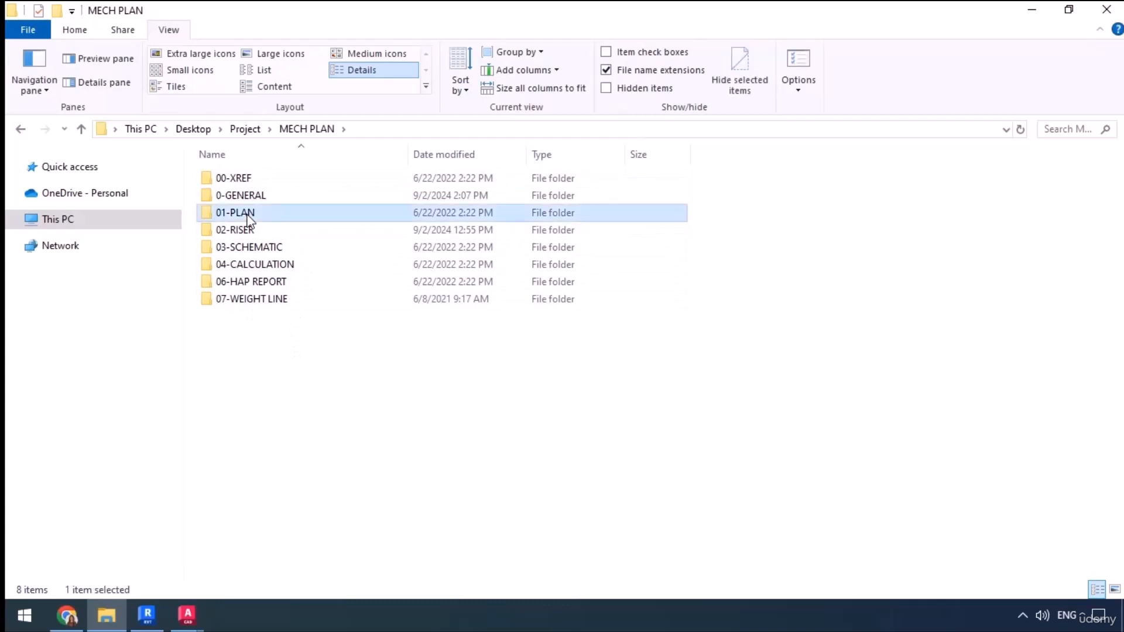
left_click(261, 201)
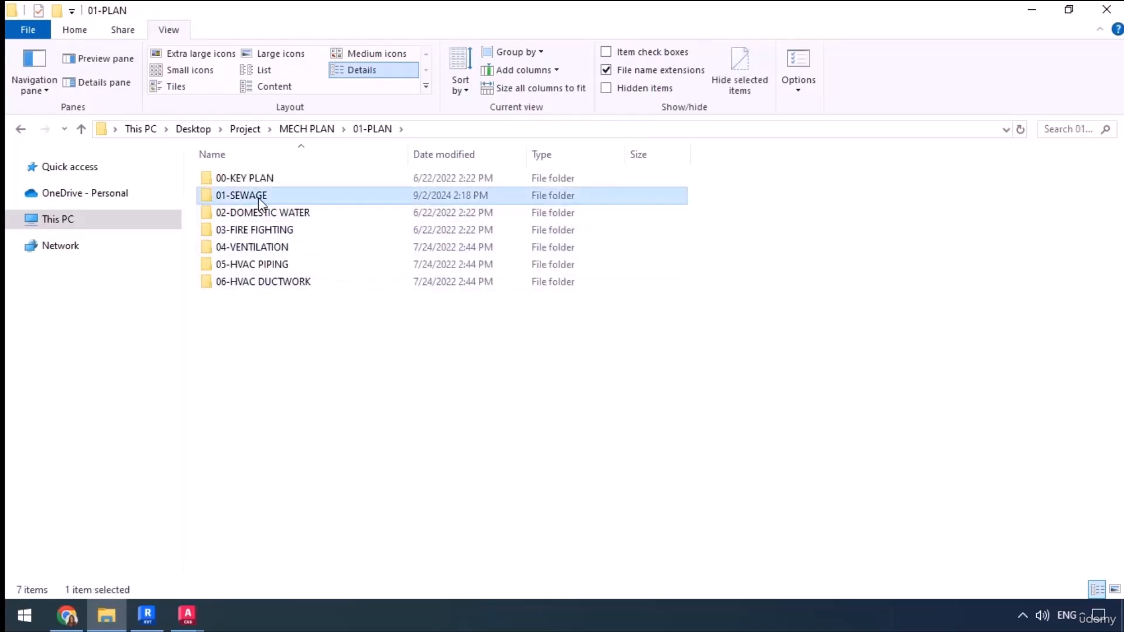
double_click(260, 201)
scroll(360, 486, "down", 1)
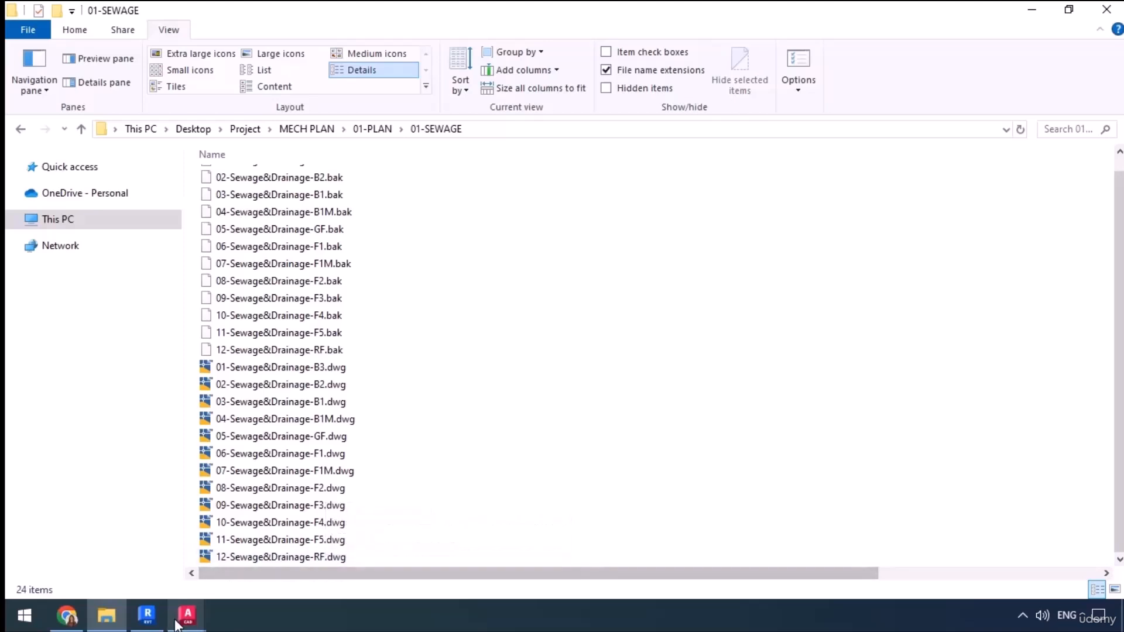
Switch to AutoCAD and examine the roof drain lines running to risers RW-03 and RW-02 in the 12-Sewage&Drainage-RF drawing.
mouse_move(188, 615)
left_click(56, 566)
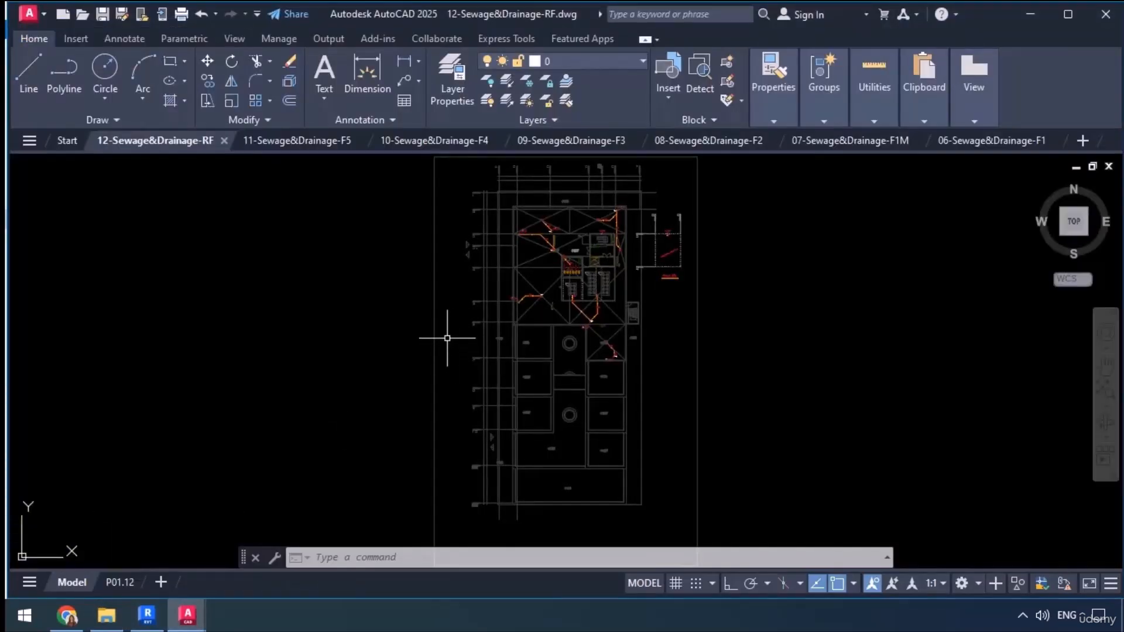
scroll(547, 242, "up", 10)
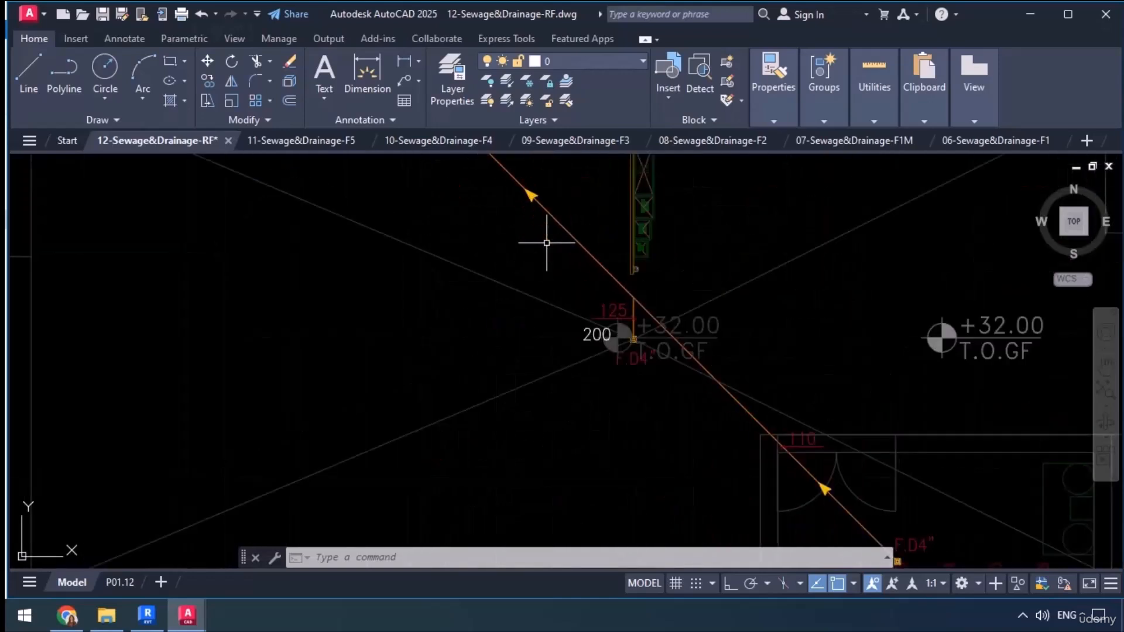
mouse_move(501, 276)
middle_mouse_down()
mouse_move(584, 466)
mouse_move(537, 421)
middle_mouse_up()
scroll(394, 292, "down", 2)
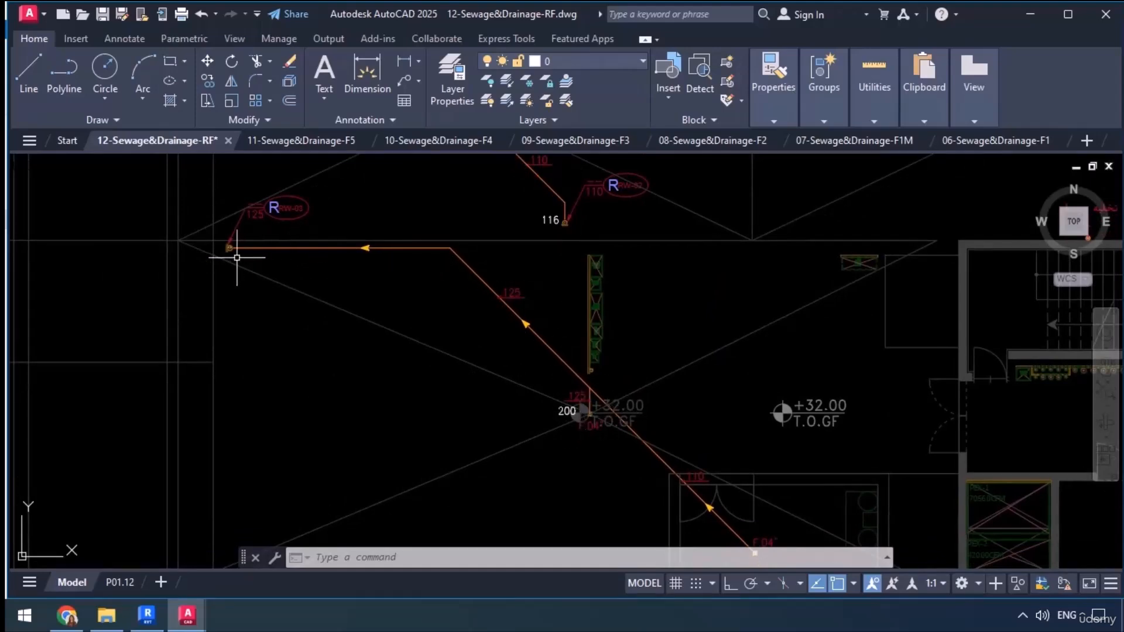
middle_click_drag(405, 330, 479, 436)
scroll(310, 332, "up", 4)
middle_click_drag(360, 343, 361, 364)
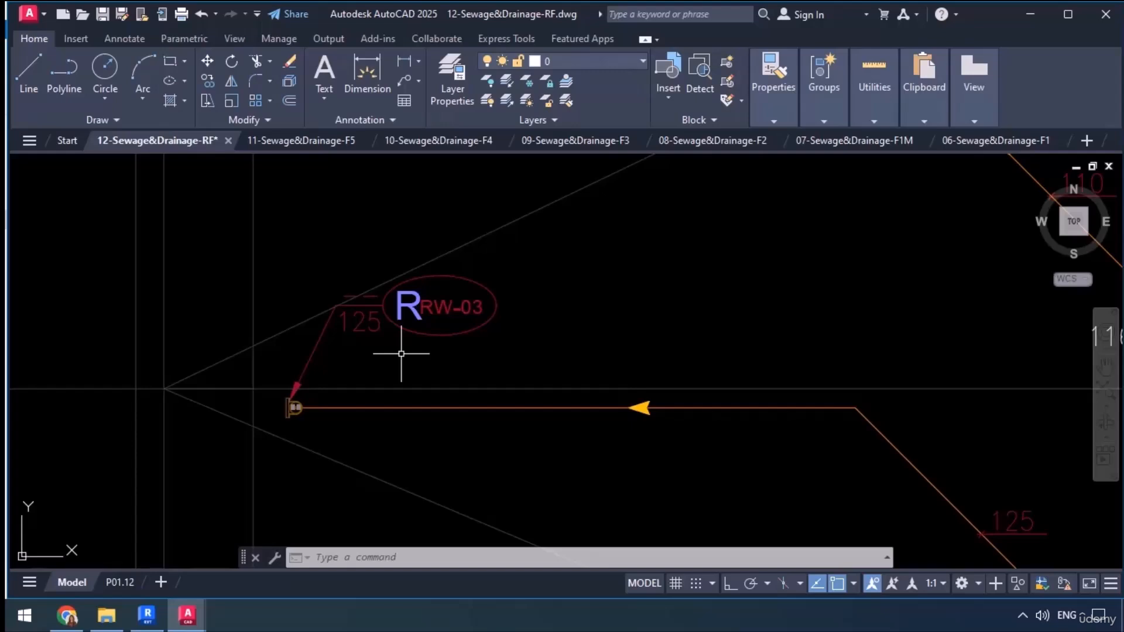
scroll(360, 354, "down", 4)
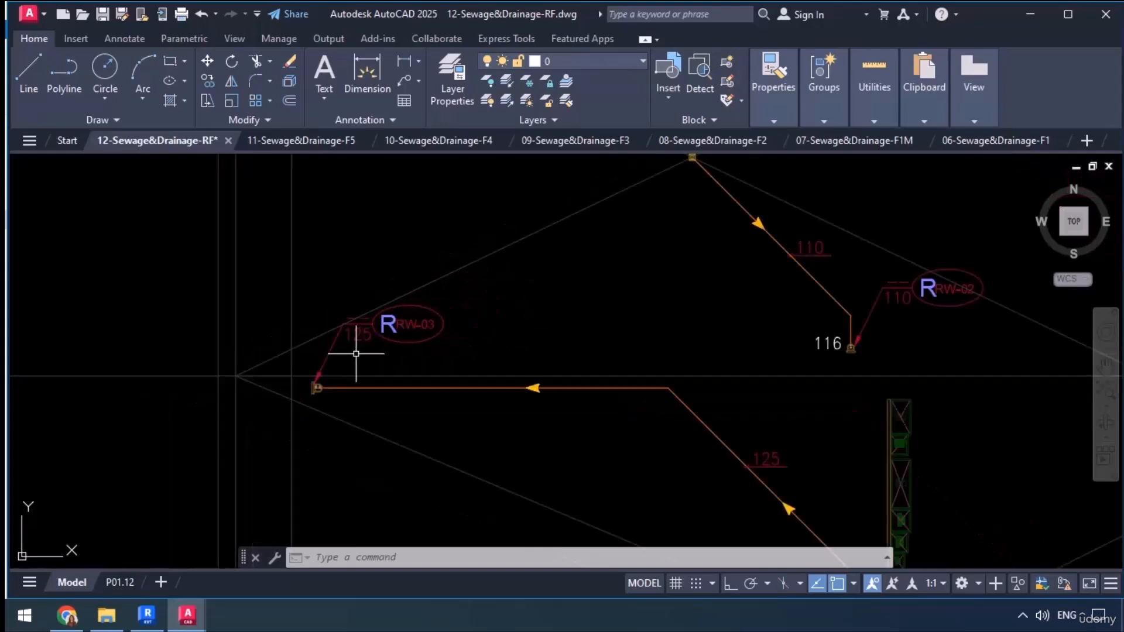
scroll(649, 354, "up", 5)
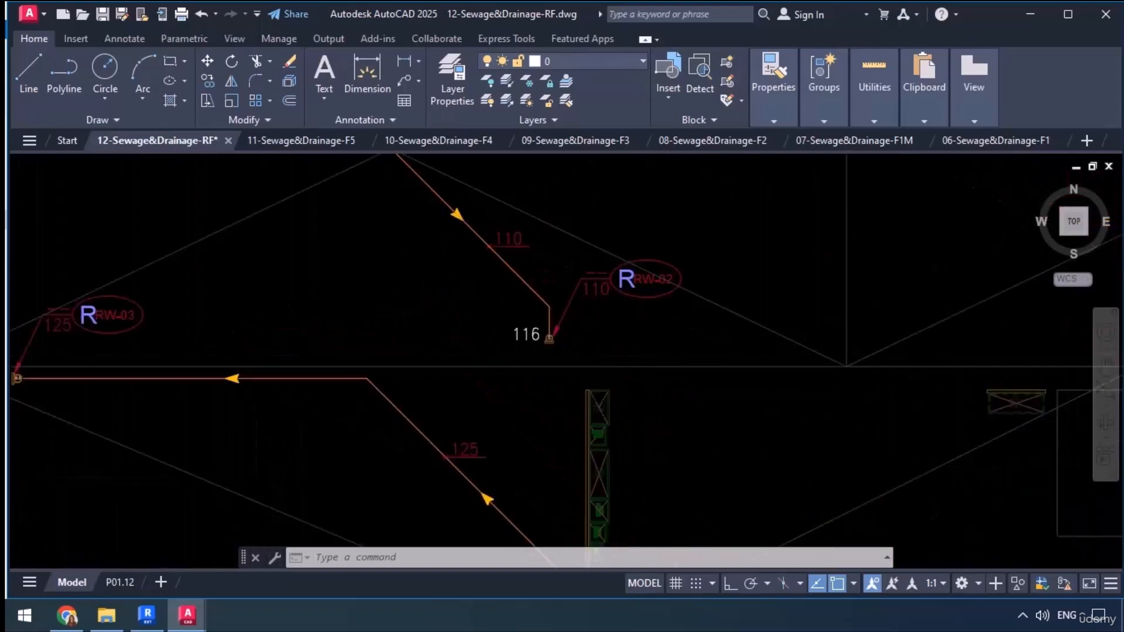
Examine the roof drainage lines between grids 3 and 6, including the floor drains beside the pump and tank areas.
scroll(474, 317, "down", 5)
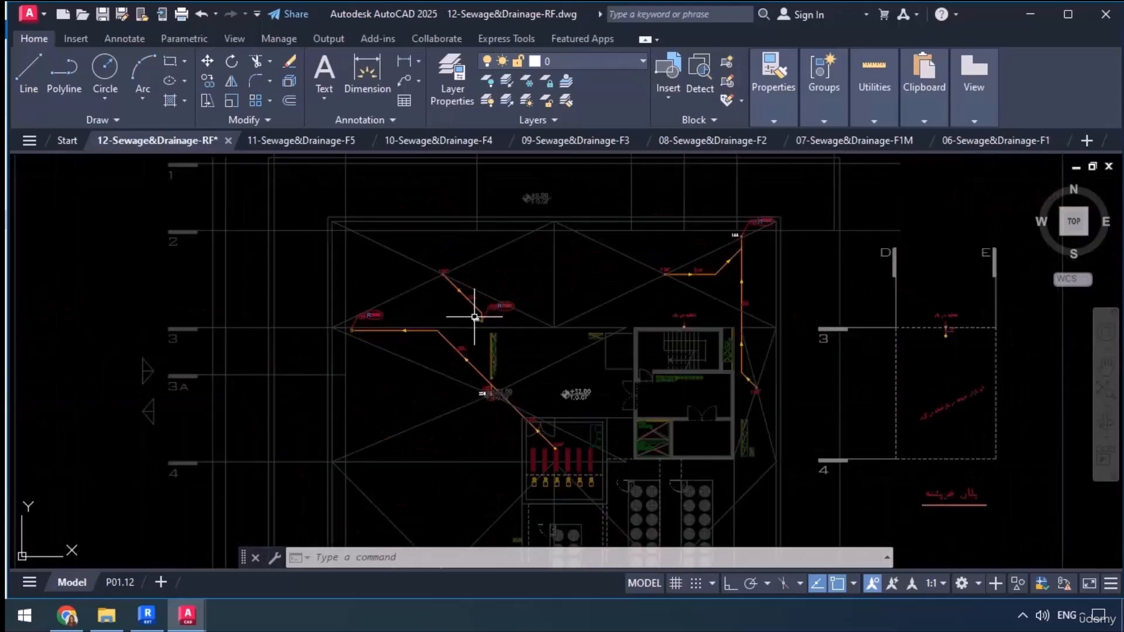
middle_click_drag(486, 394, 501, 251)
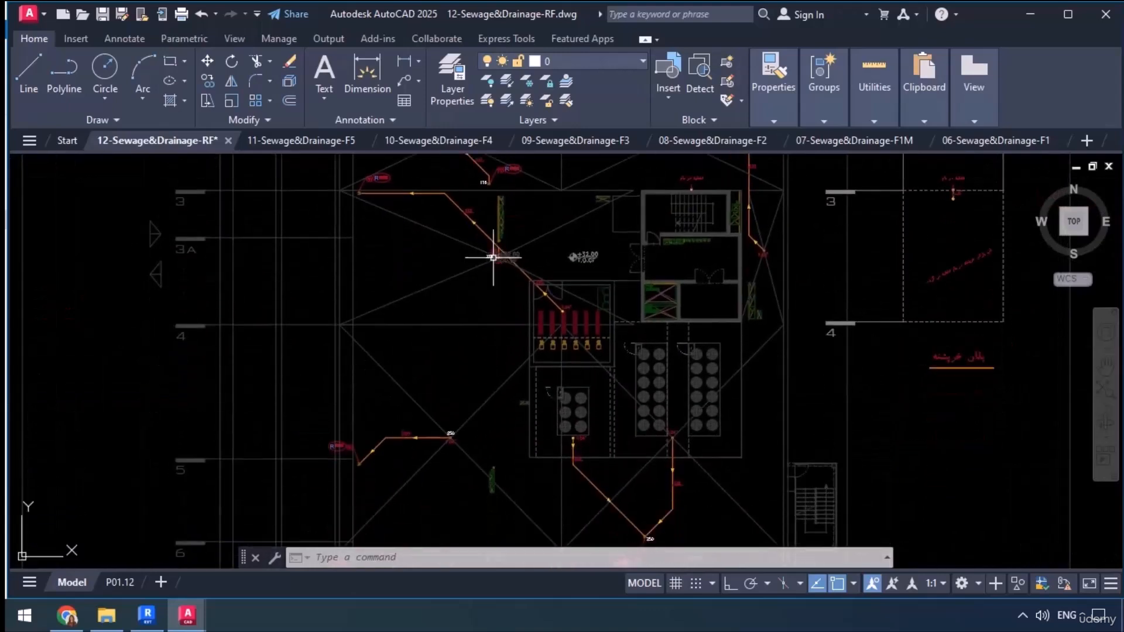
middle_click_drag(472, 414, 472, 271)
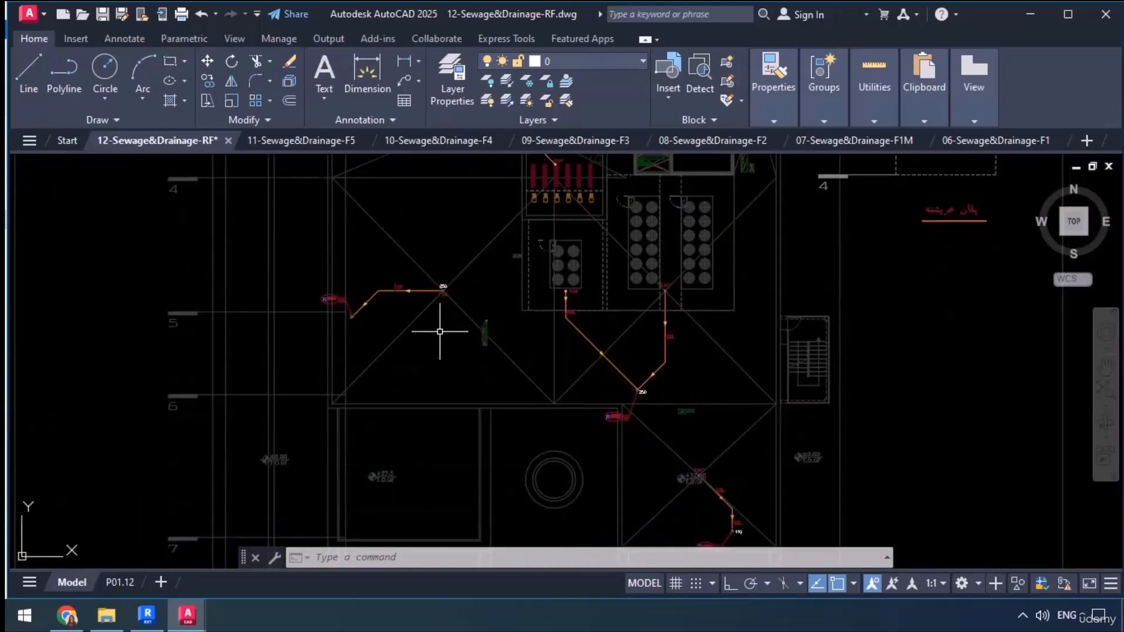
middle_click_drag(515, 337, 462, 480)
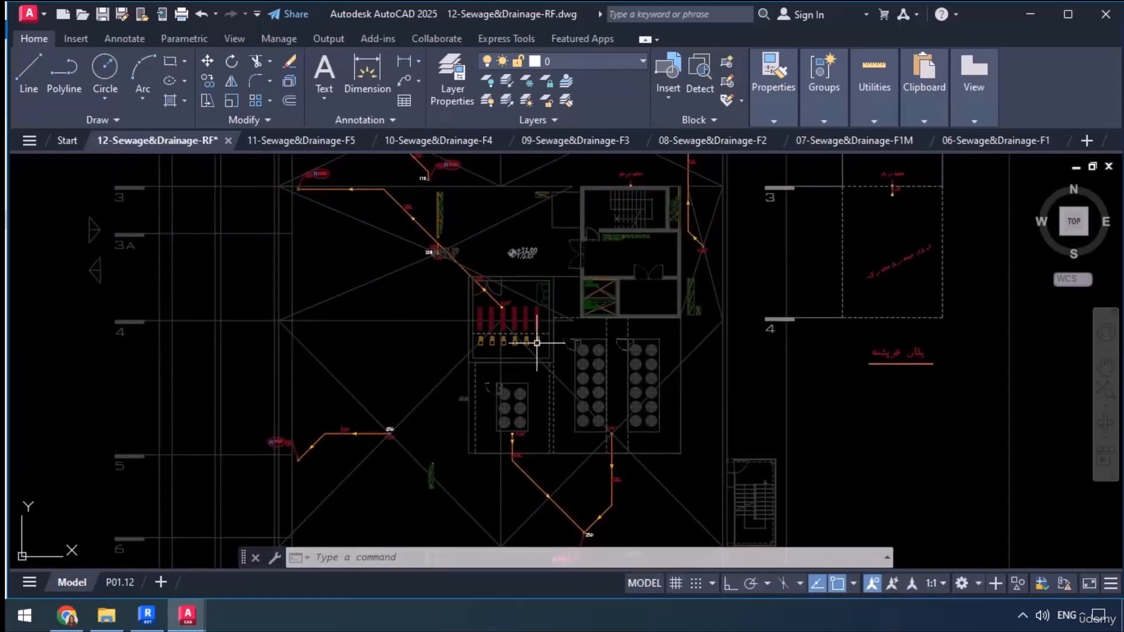
scroll(504, 308, "up", 3)
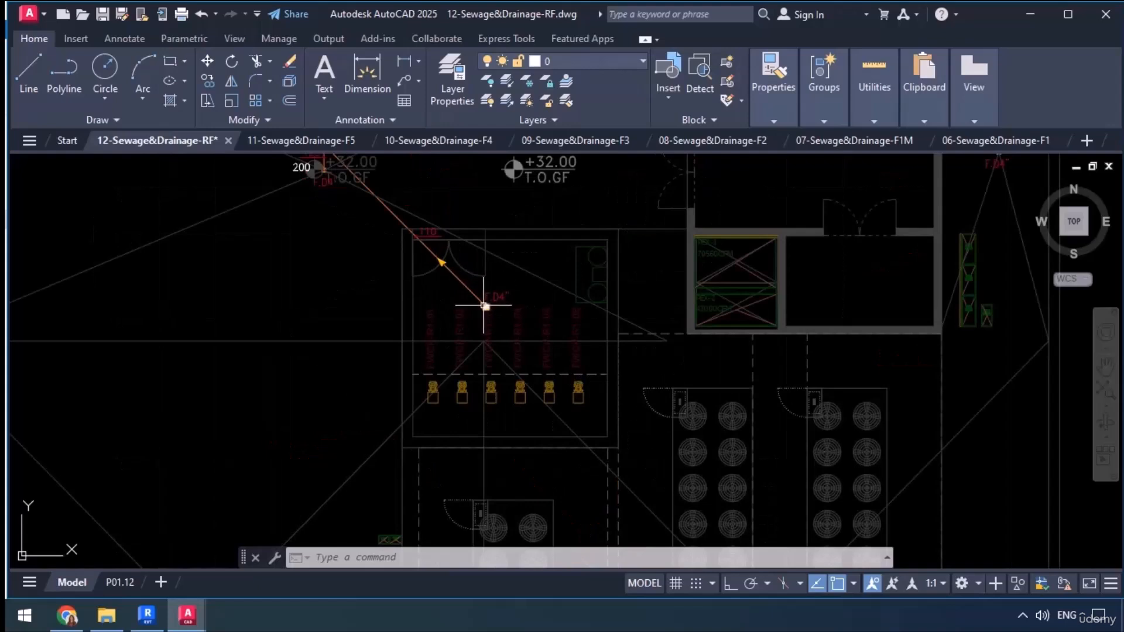
scroll(476, 290, "down", 3)
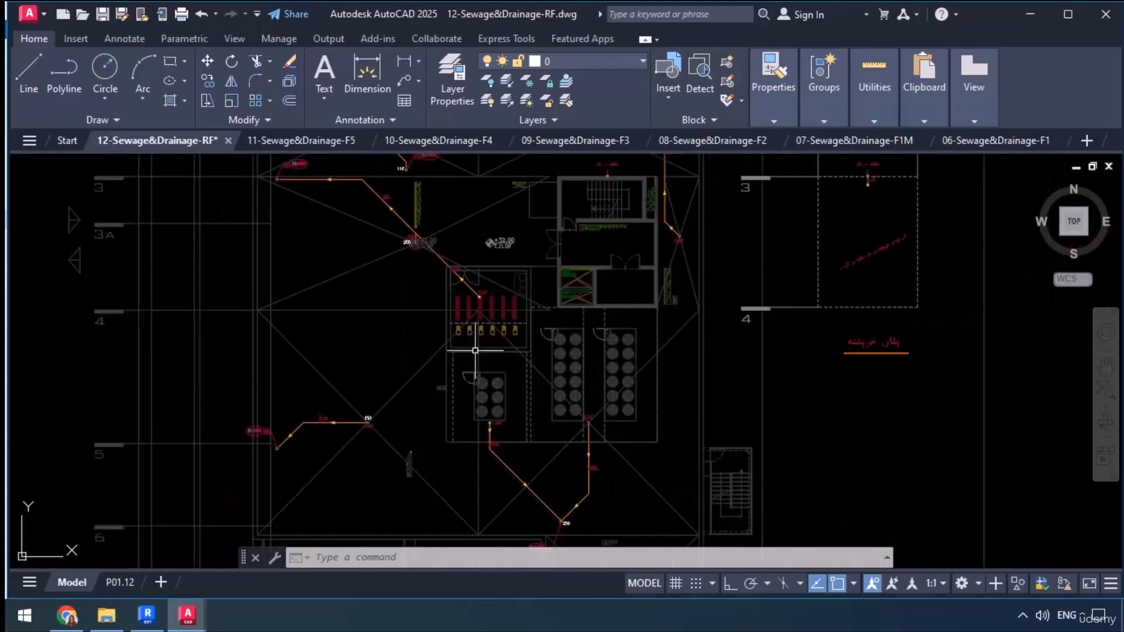
middle_click_drag(504, 463, 505, 403)
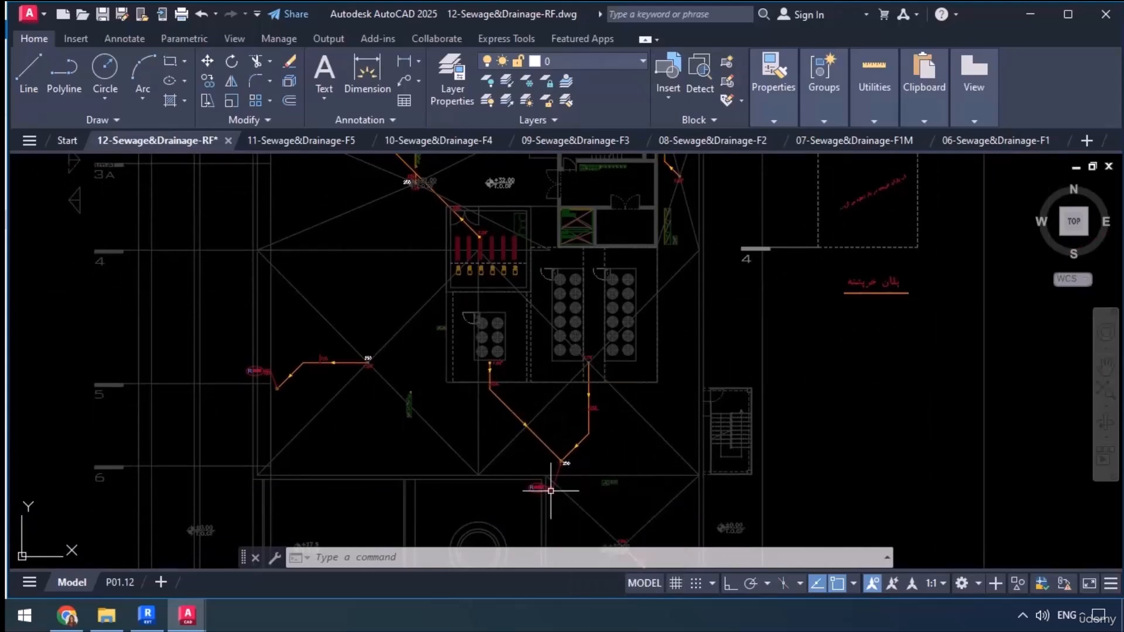
scroll(540, 485, "up", 5)
scroll(528, 497, "down", 5)
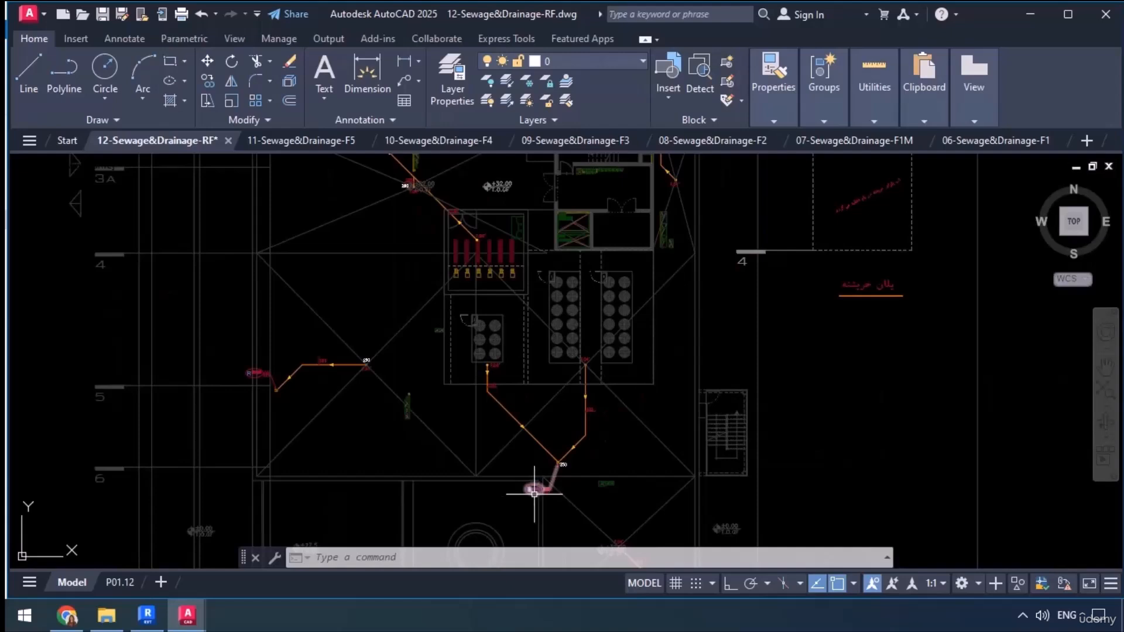
Examine the drain above the staircase and the drainage lines in the roof plan's upper-right corner.
scroll(529, 496, "down", 3)
scroll(540, 426, "up", 5)
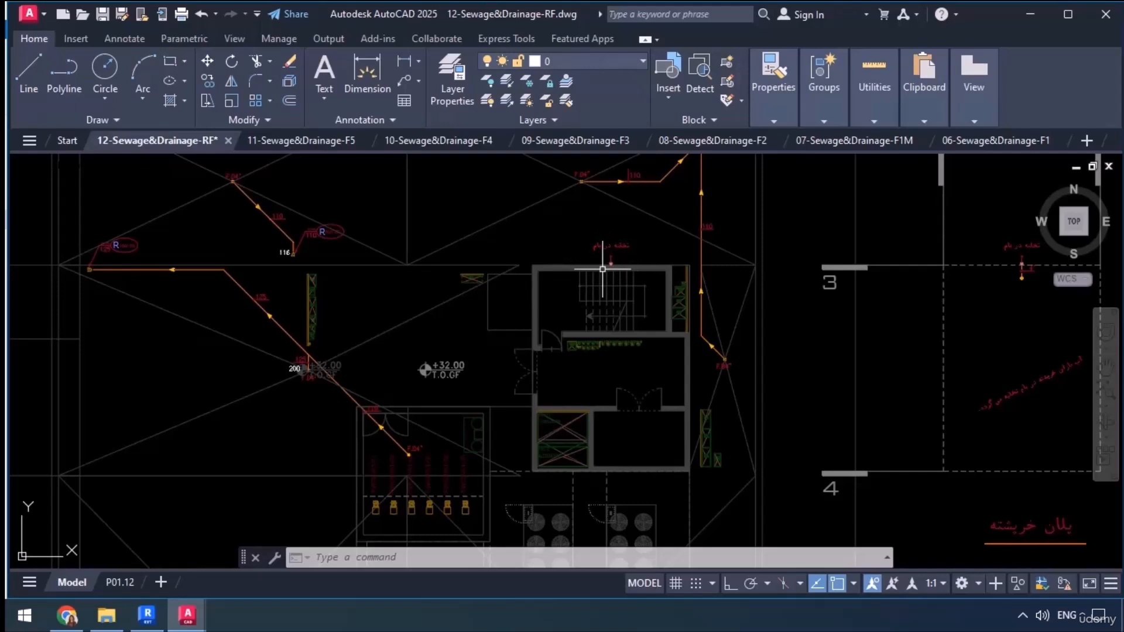
middle_click_drag(602, 269, 604, 307)
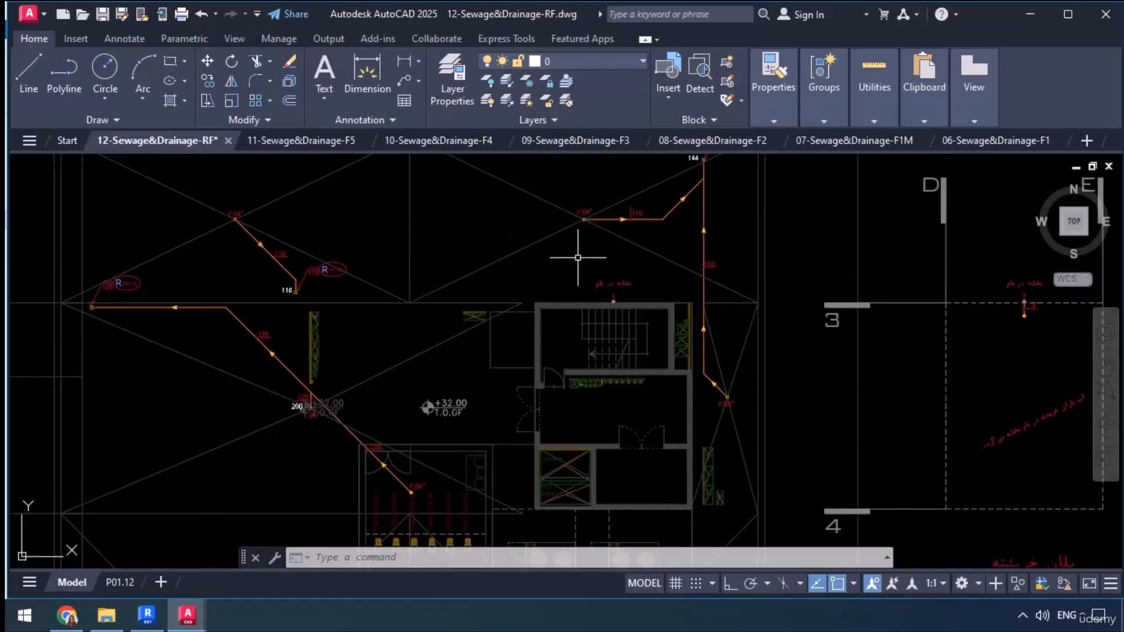
middle_click_drag(578, 257, 574, 289)
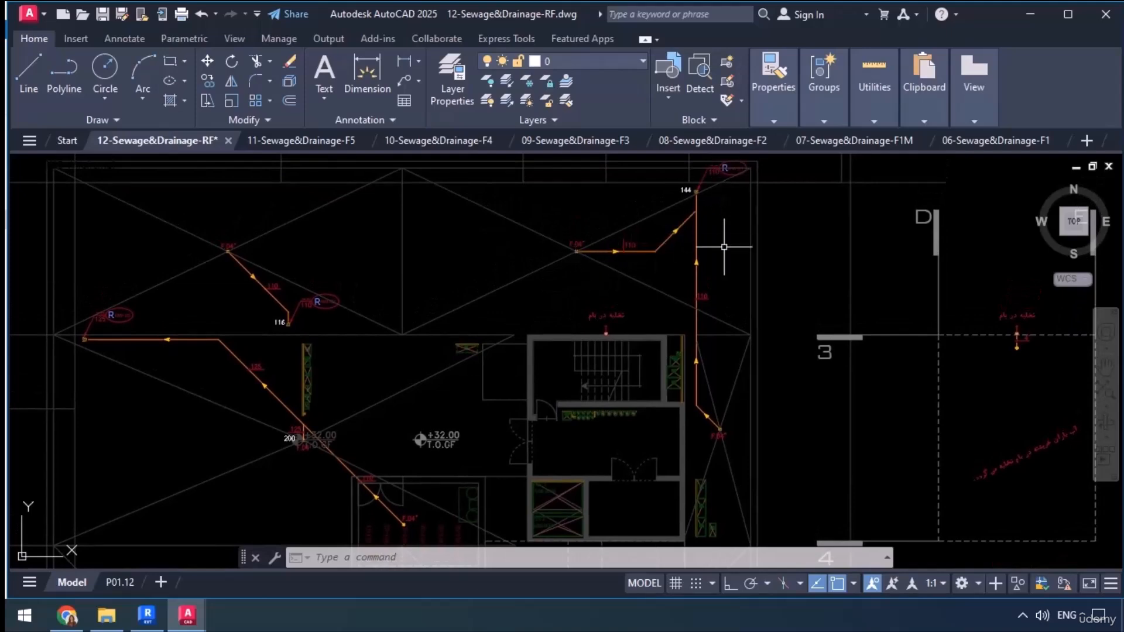
Bring up the 11-Sewage&Drainage-F5 drawing and examine where rainwater risers RW-03 and RW-02 pass through the floor.
left_click(320, 150)
scroll(566, 243, "up", 3)
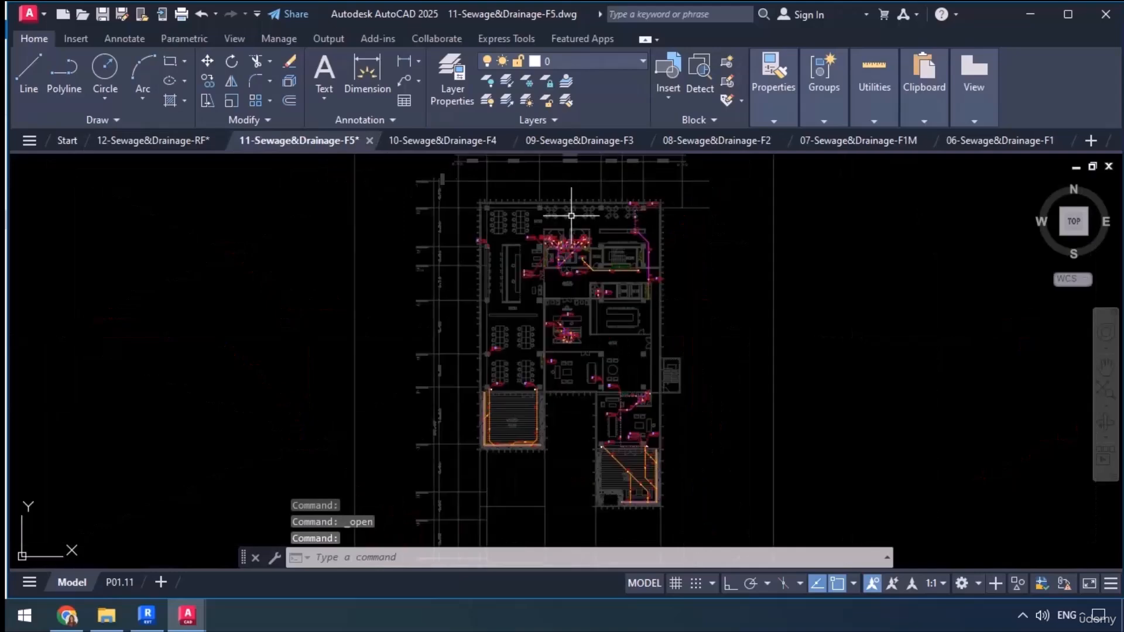
scroll(359, 268, "up", 5)
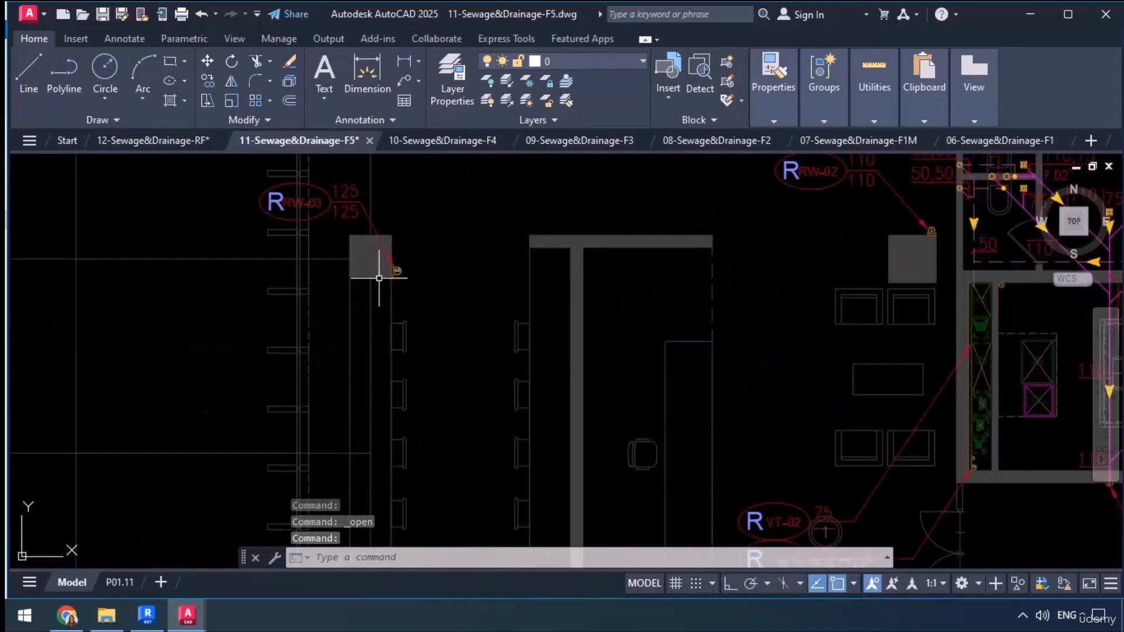
middle_click_drag(381, 283, 413, 347)
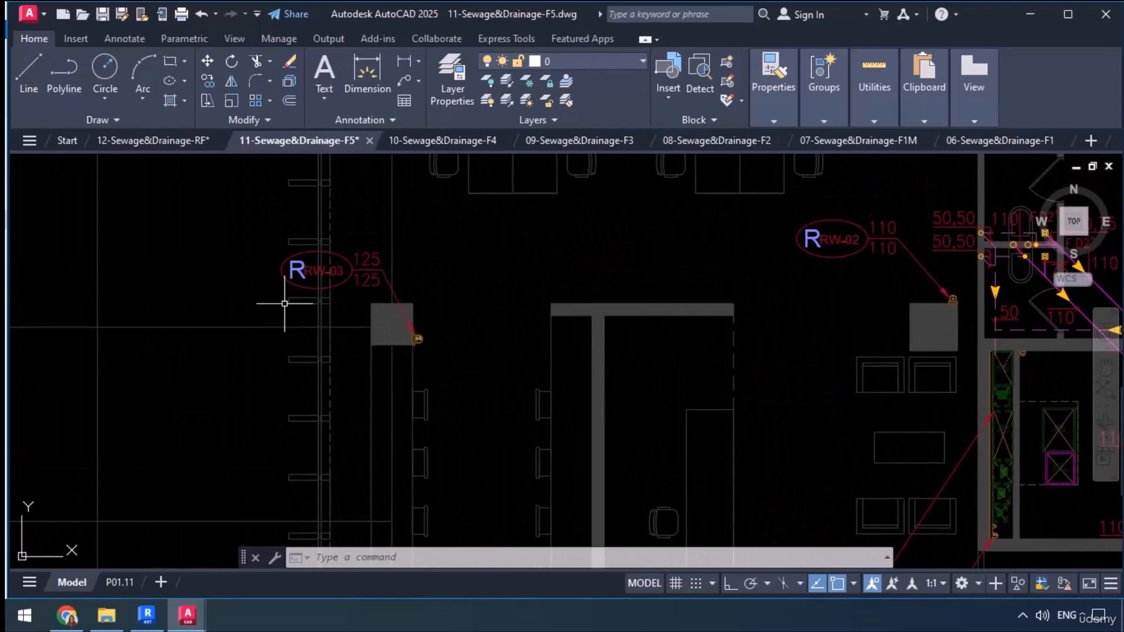
scroll(284, 303, "down", 2)
scroll(285, 303, "down", 2)
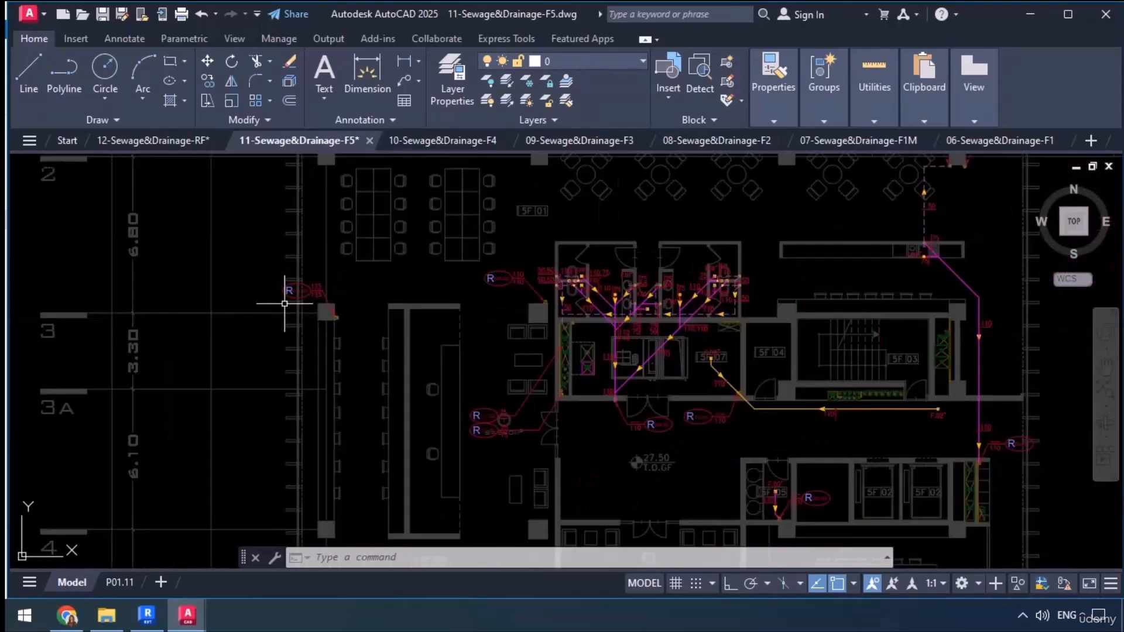
middle_click_drag(421, 312, 301, 303)
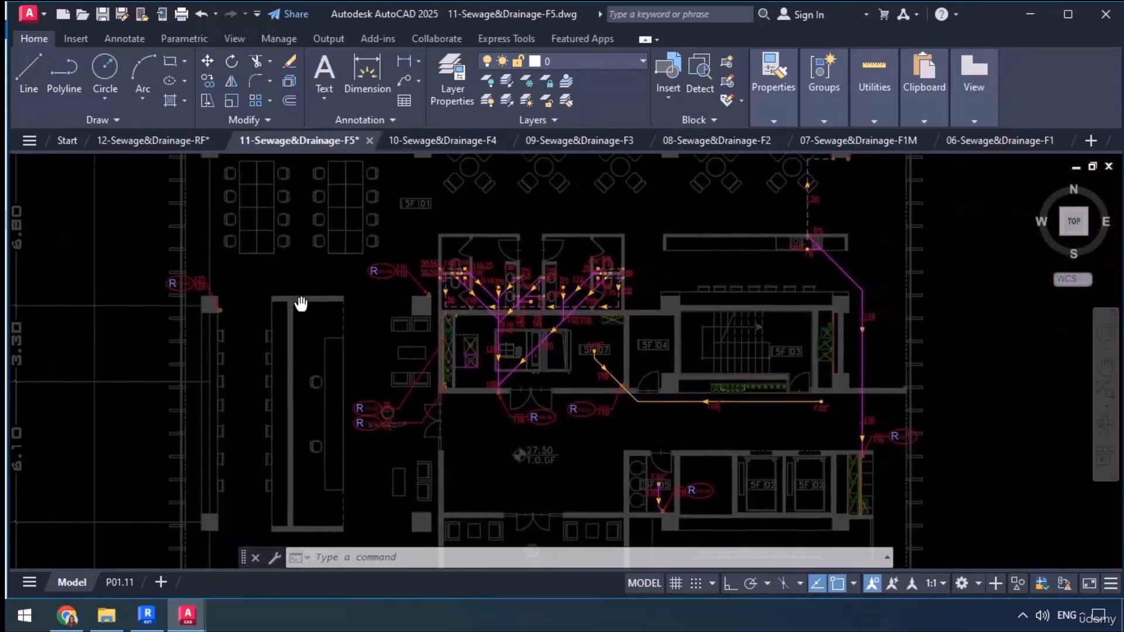
Examine the fifth-floor restroom sewage and vent piping, following the lines to riser SW-02 and the floor drain line to FD-01.
scroll(533, 294, "up", 4)
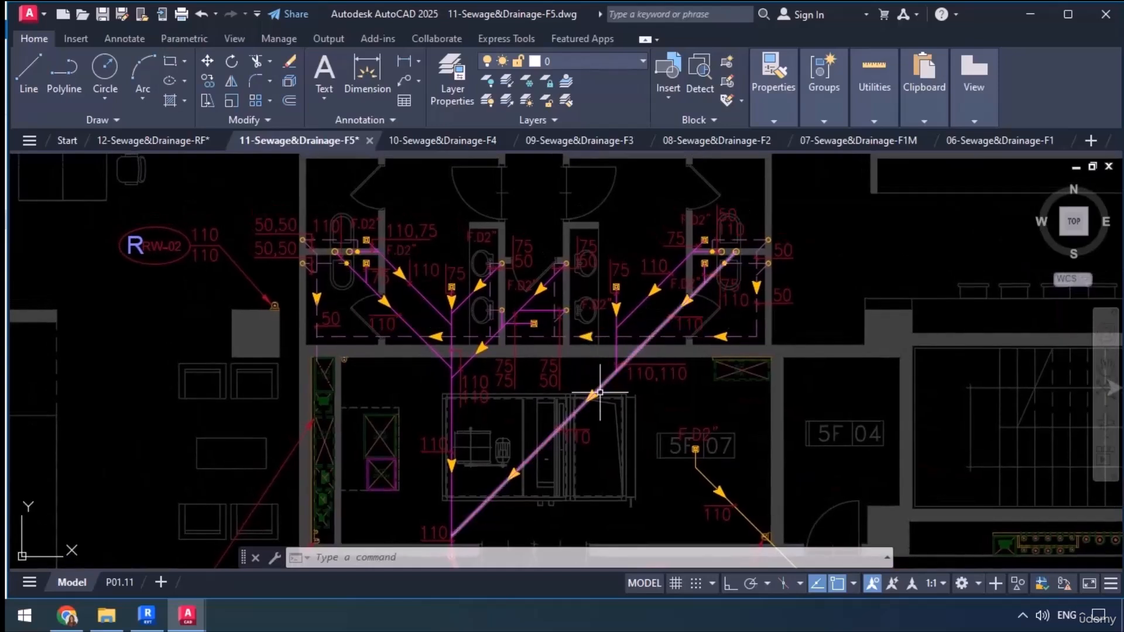
middle_click_drag(481, 454, 486, 405)
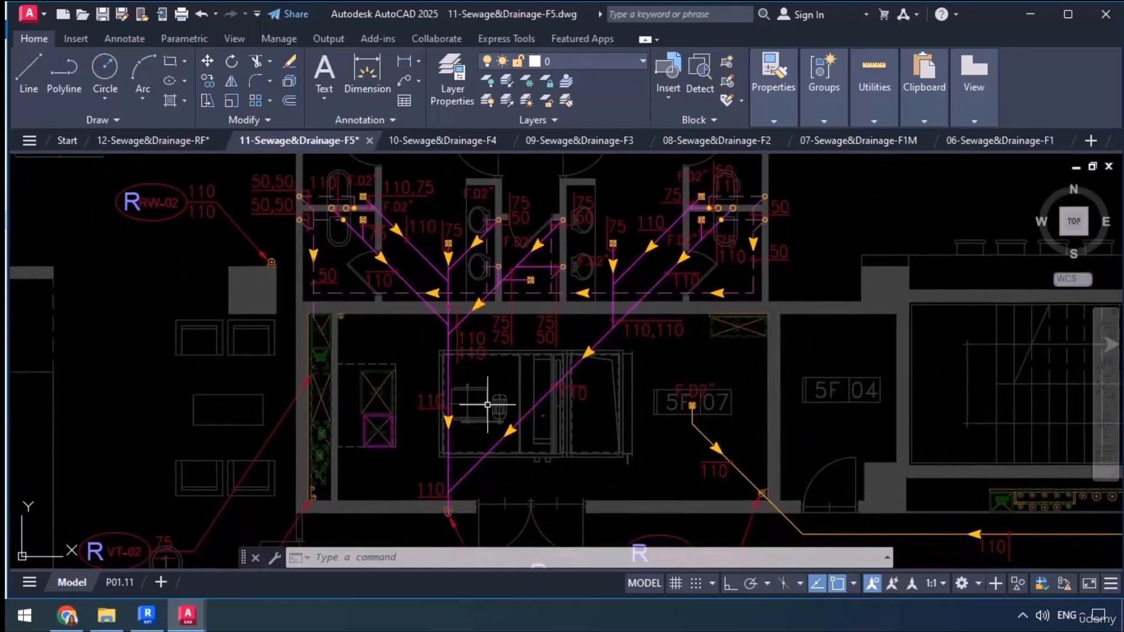
scroll(606, 301, "up", 1)
scroll(717, 307, "up", 1)
middle_click_drag(778, 337, 747, 354)
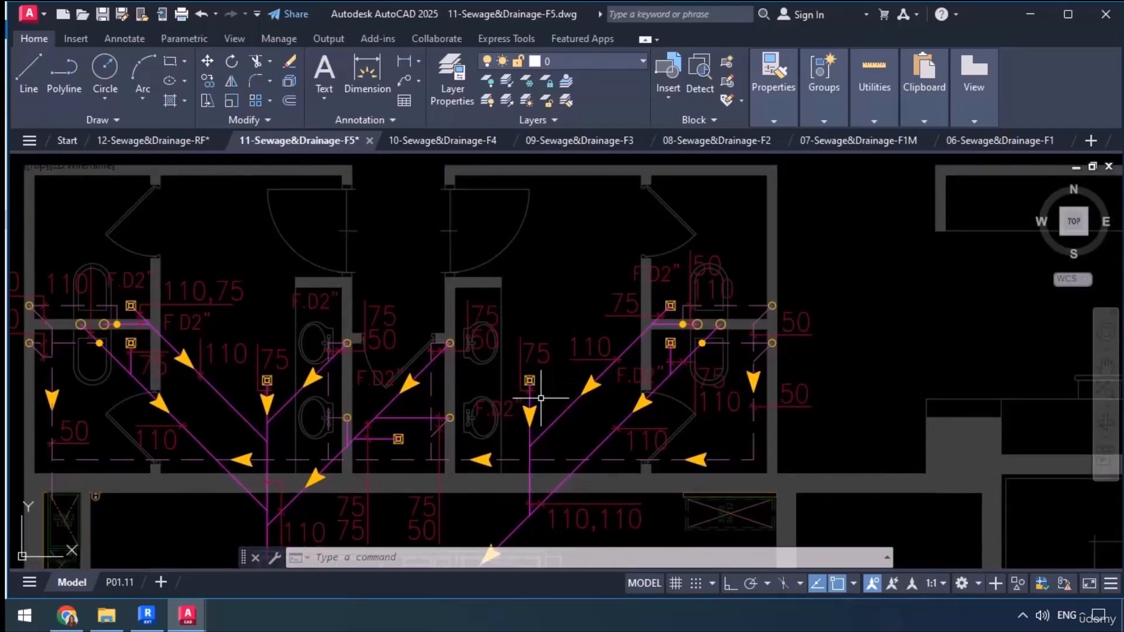
mouse_move(572, 371)
middle_mouse_down()
mouse_move(715, 332)
mouse_move(749, 340)
middle_mouse_up()
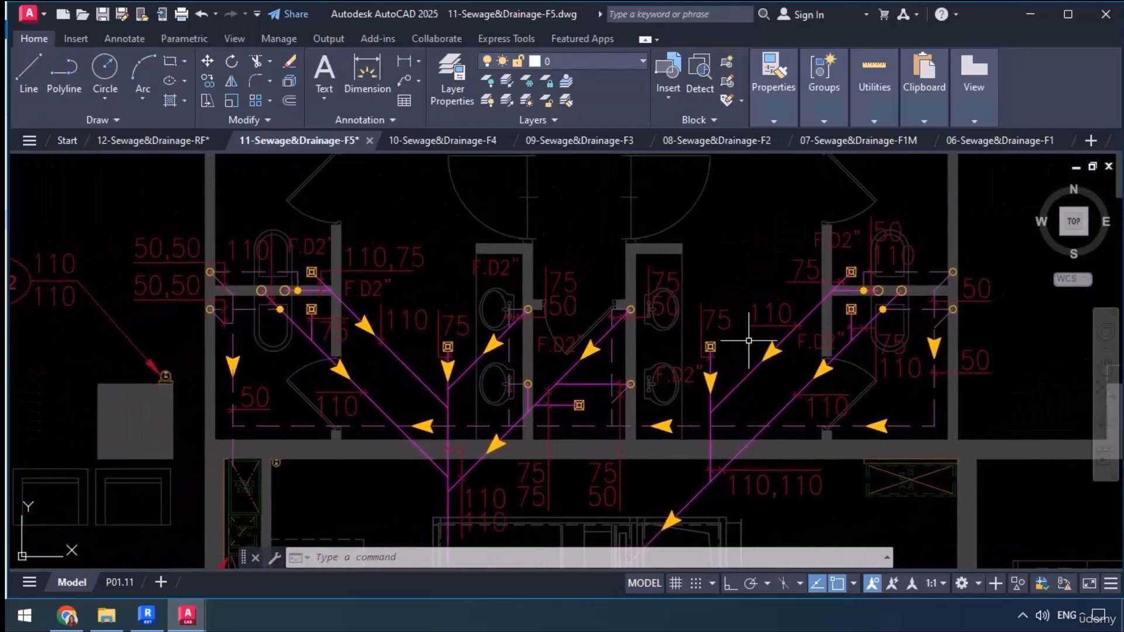
scroll(749, 340, "down", 2)
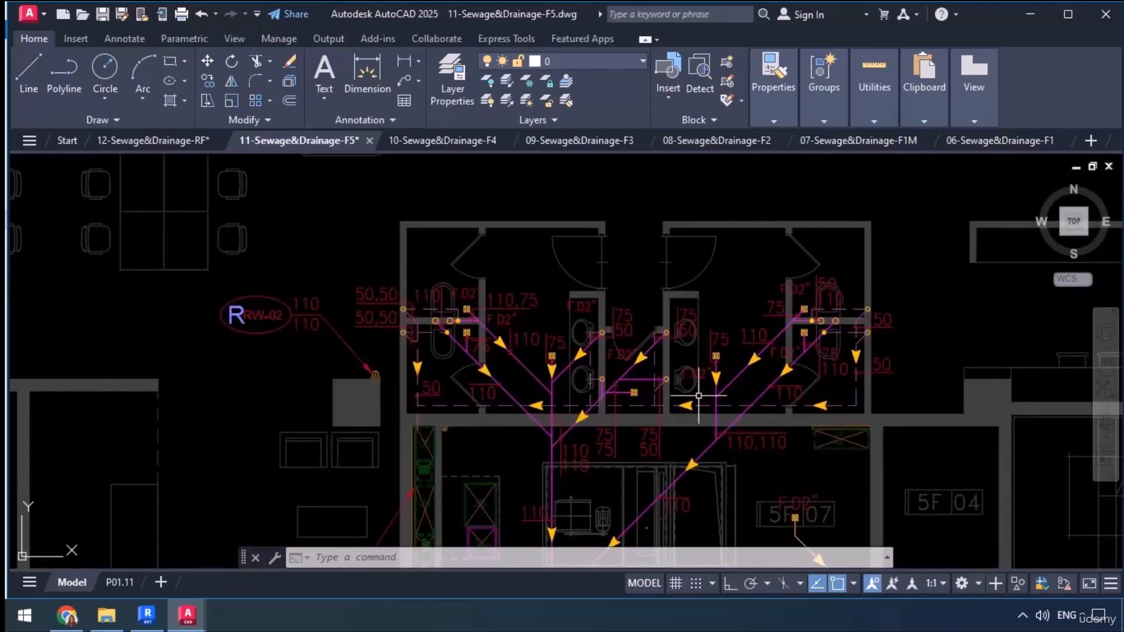
middle_click_drag(674, 486, 671, 303)
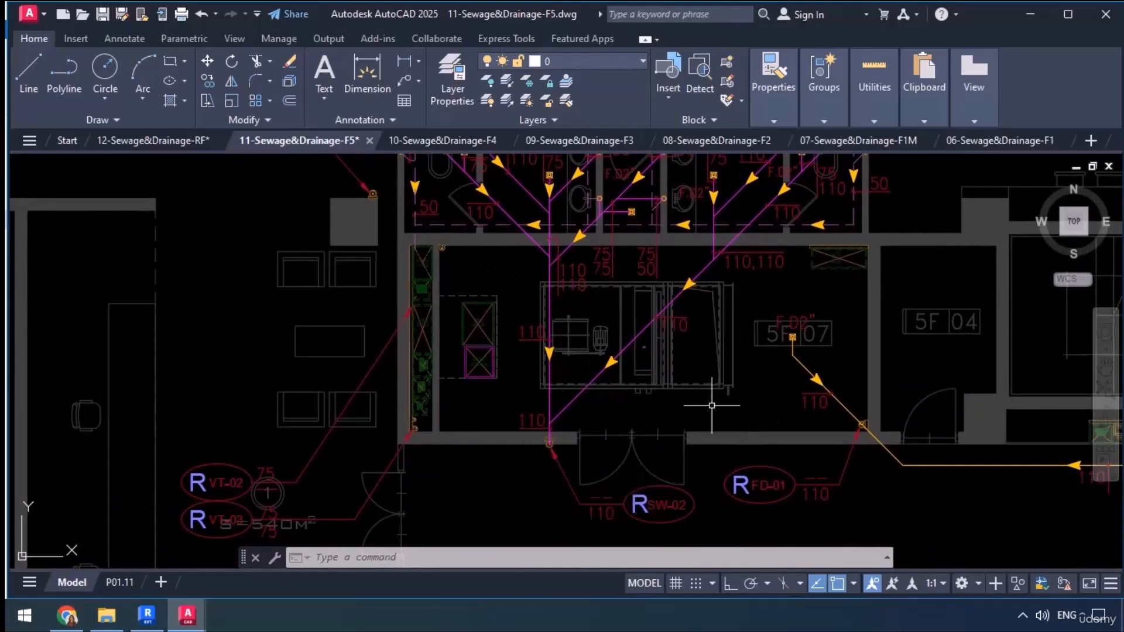
middle_click_drag(710, 401, 491, 395)
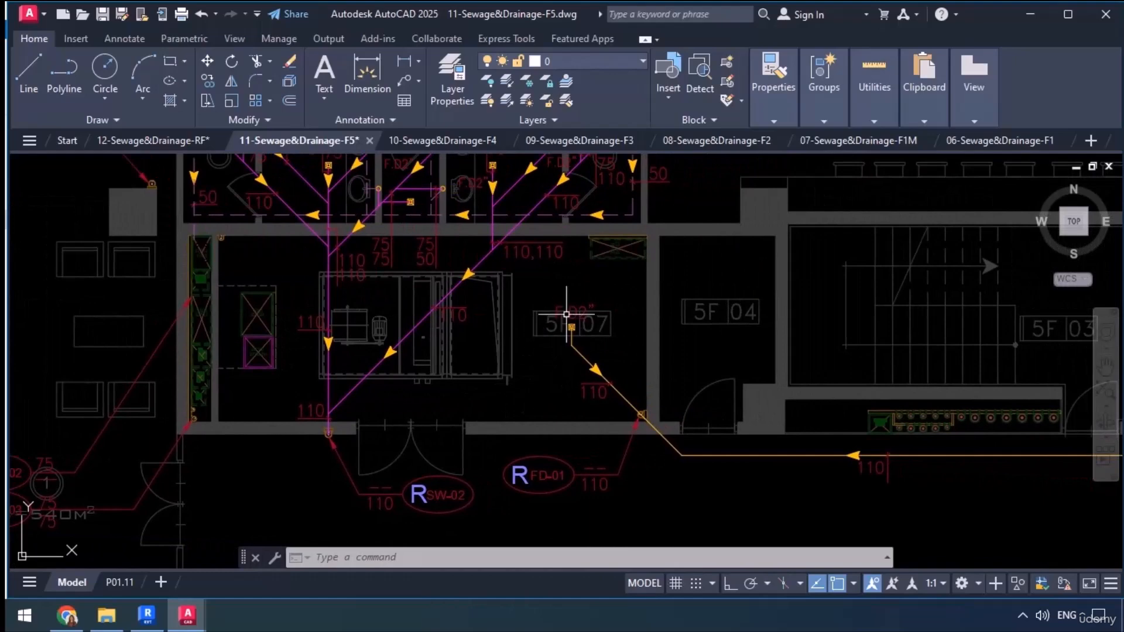
Examine the fifth-floor 110 floor drain line running past the staircase to FD-01, and how it fits into the overall floor plan.
scroll(580, 331, "down", 2)
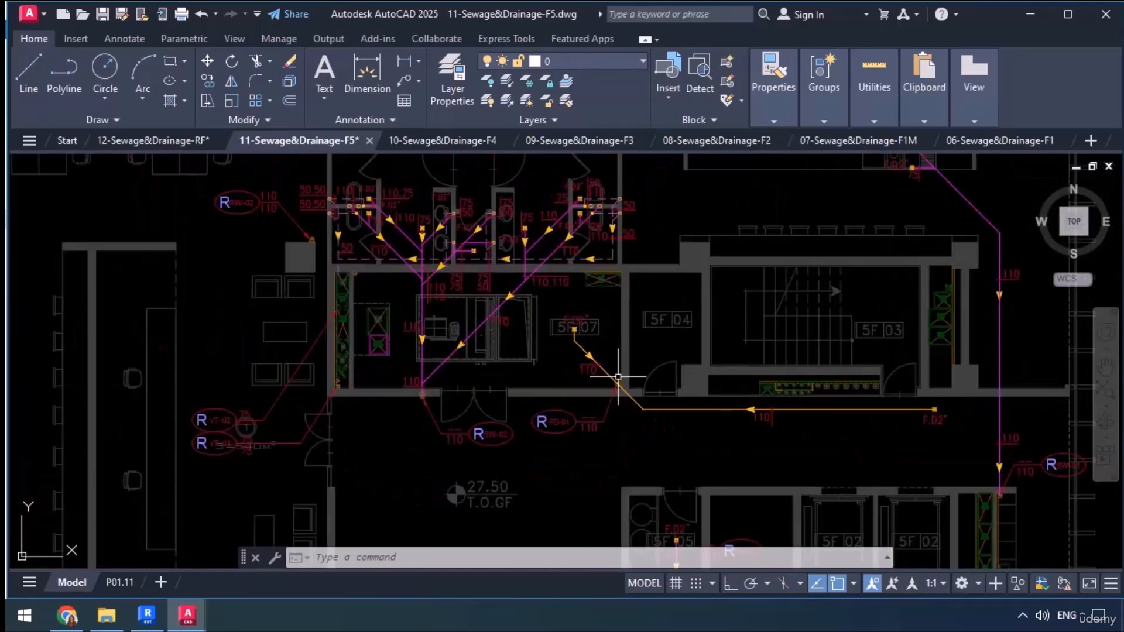
scroll(782, 367, "down", 1)
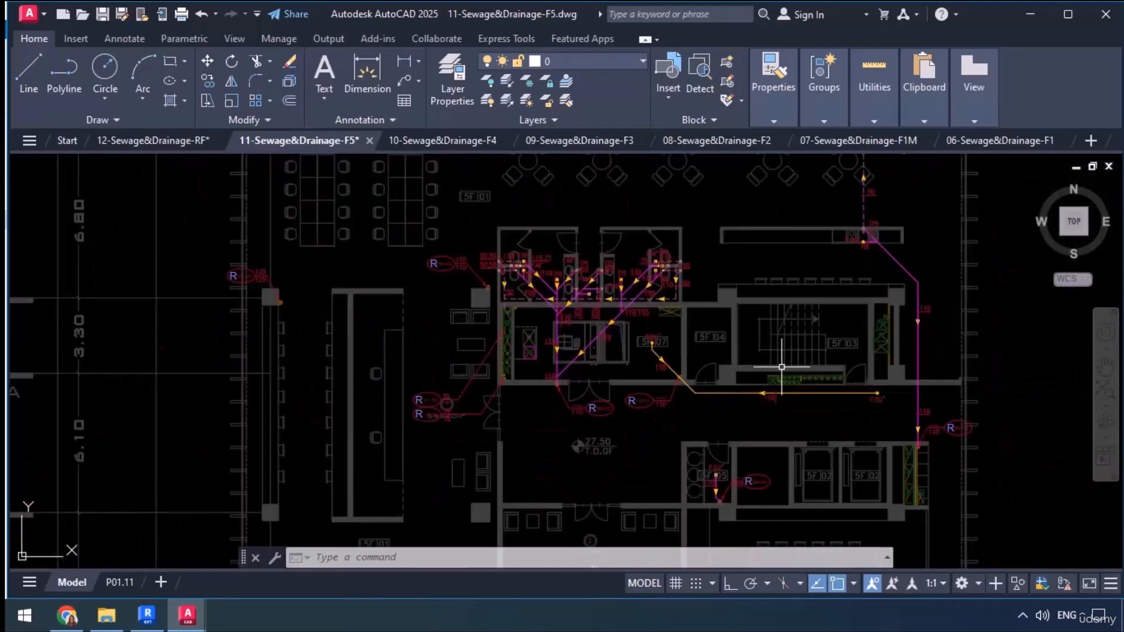
scroll(782, 367, "down", 2)
middle_click_drag(807, 414, 709, 356)
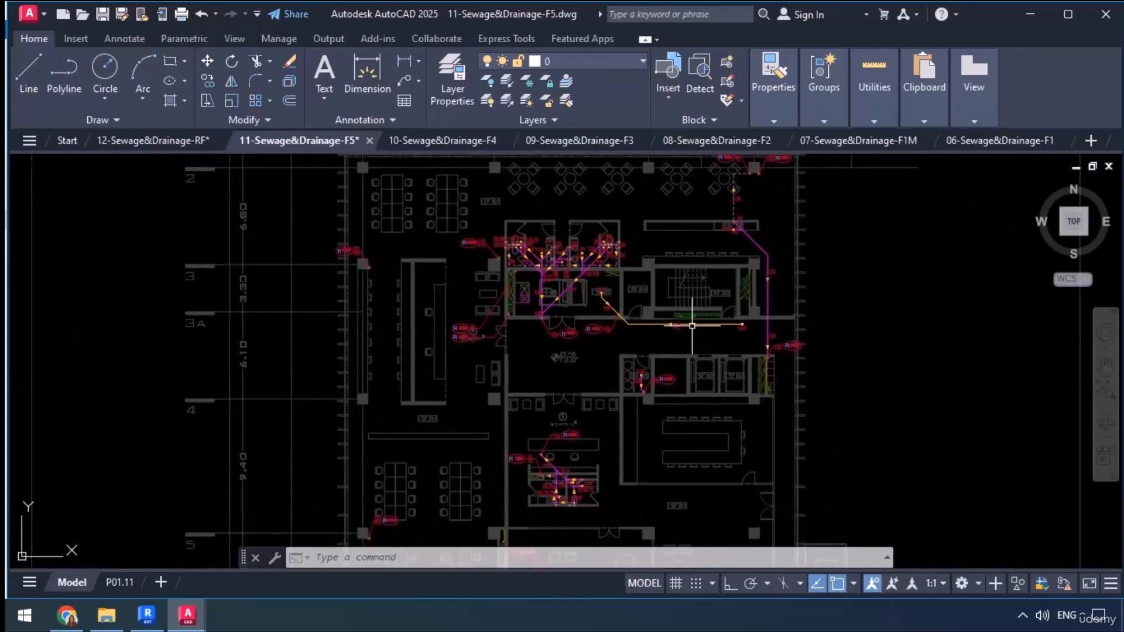
scroll(515, 370, "down", 6)
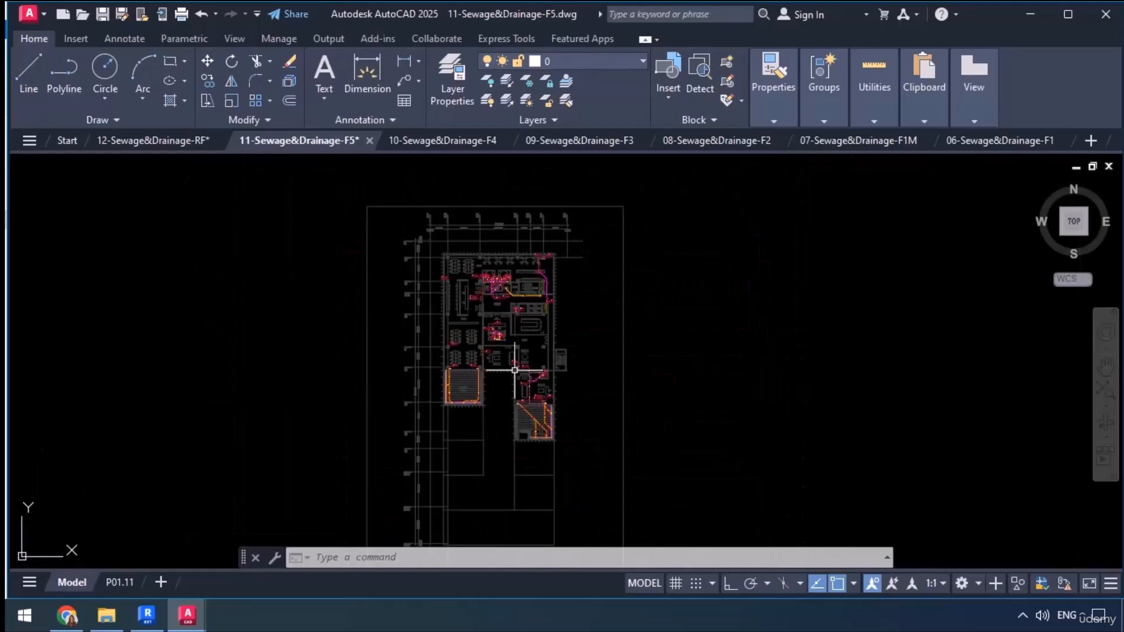
Bring up the 10-Sewage&Drainage-F4 drawing and examine the sewage, vent and floor drain lines around the restrooms and staircase core.
left_click(457, 142)
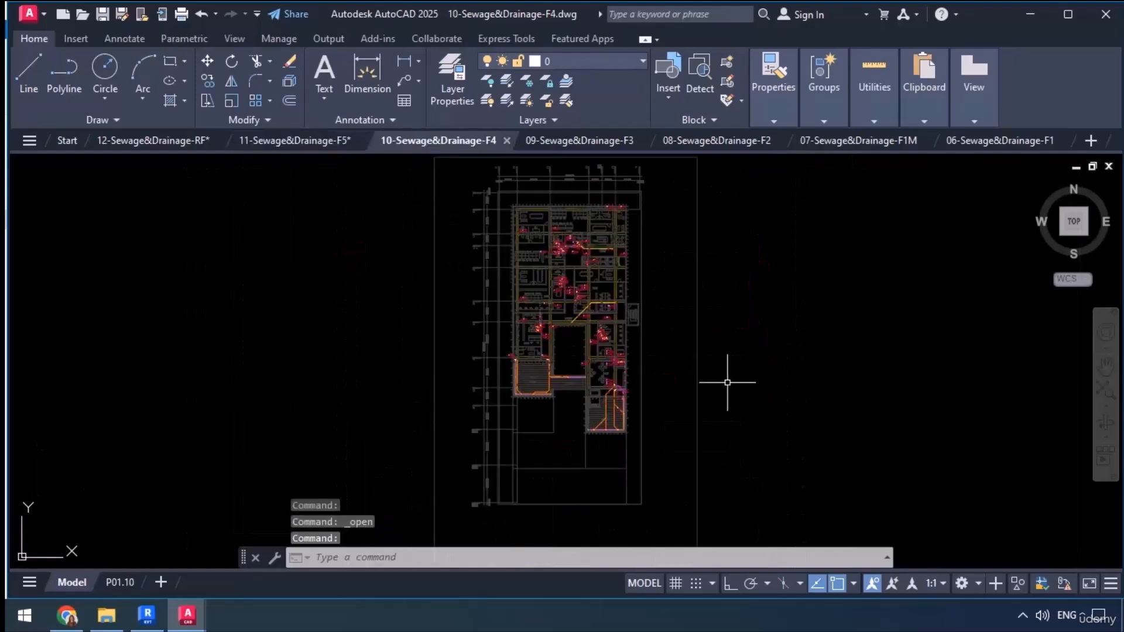
scroll(555, 258, "up", 10)
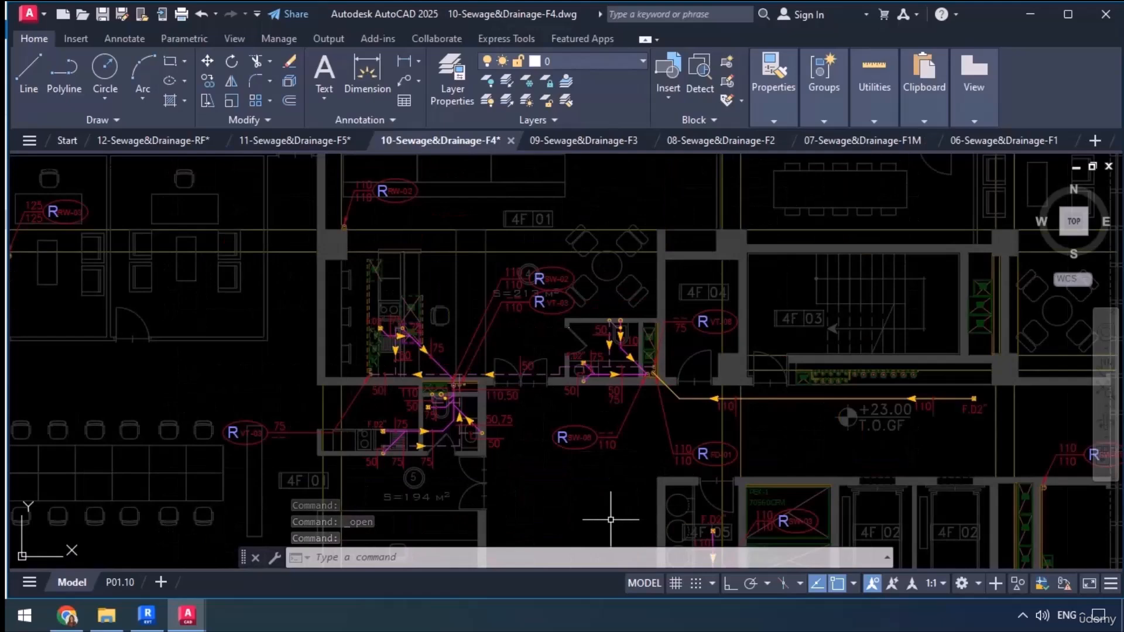
middle_click_drag(609, 519, 592, 432)
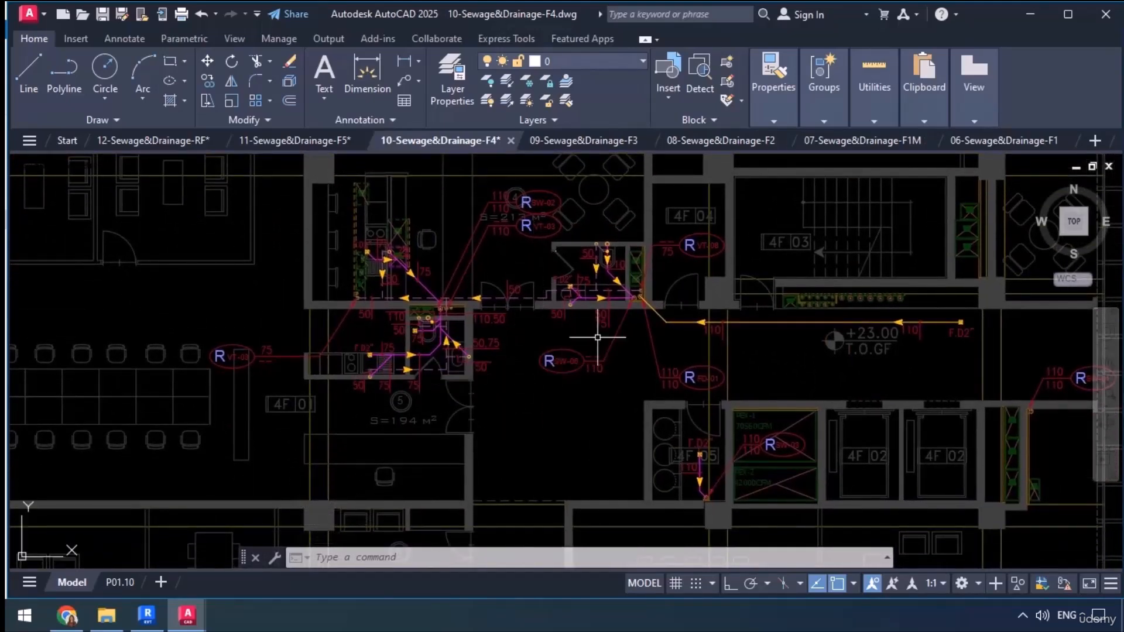
scroll(598, 337, "down", 3)
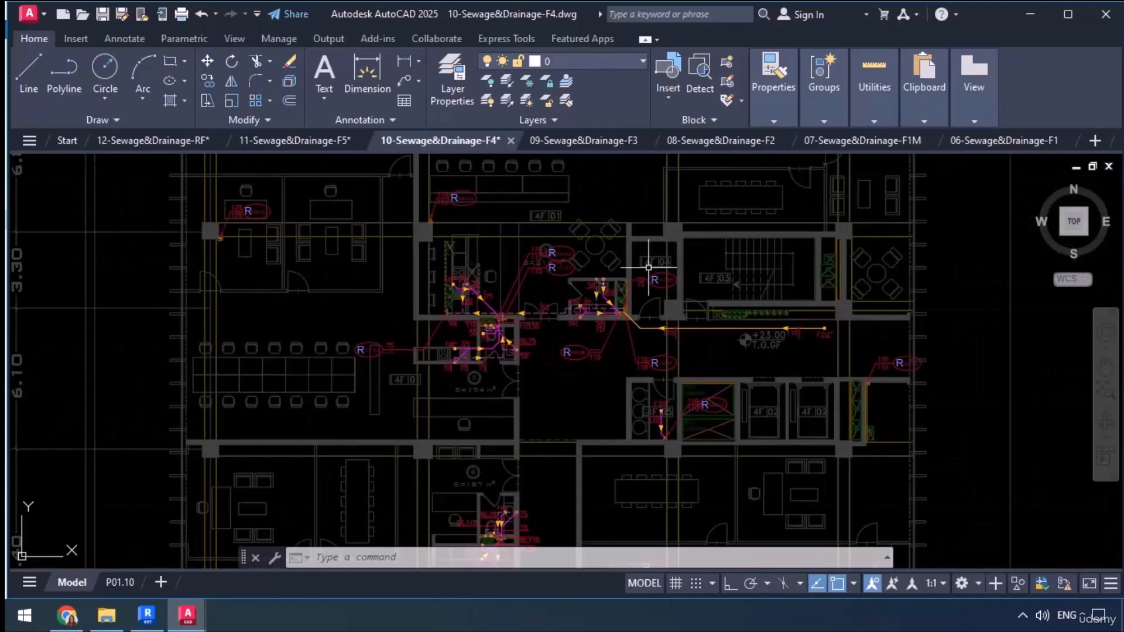
scroll(644, 255, "down", 3)
scroll(628, 266, "down", 3)
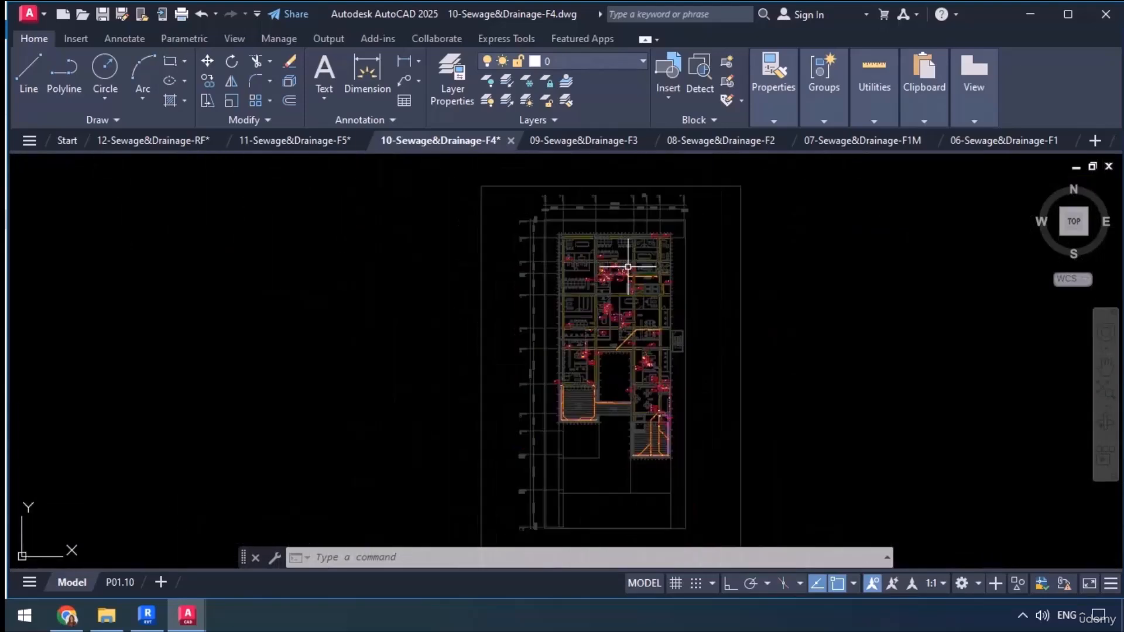
Look over the F3, F2, F1M and F1 sewage and drainage drawings one after another.
left_click(613, 141)
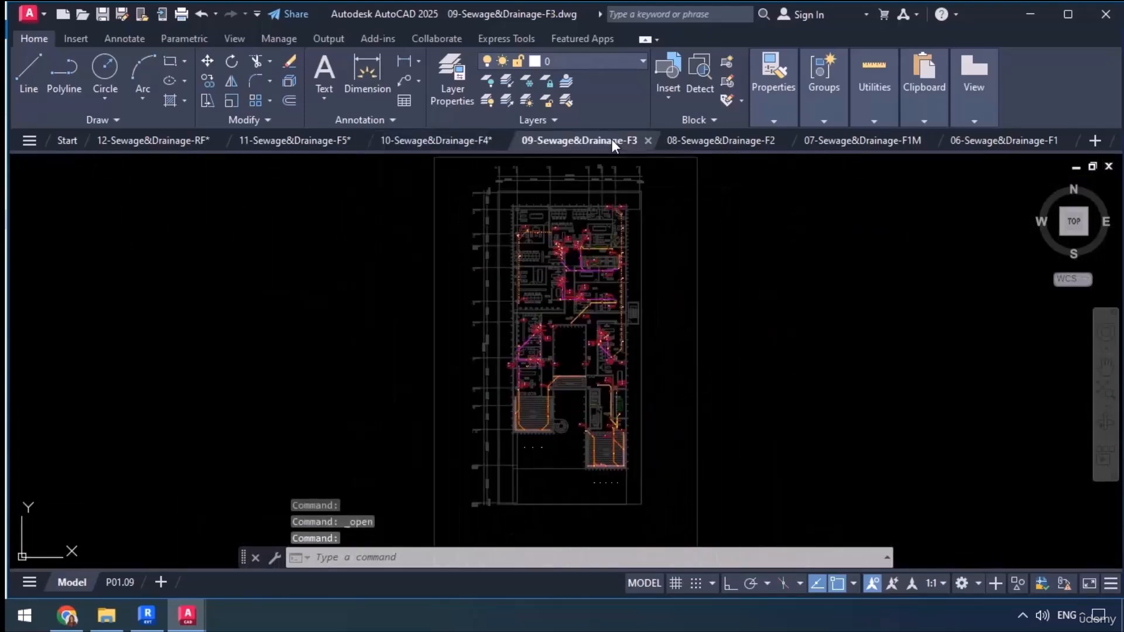
left_click(732, 136)
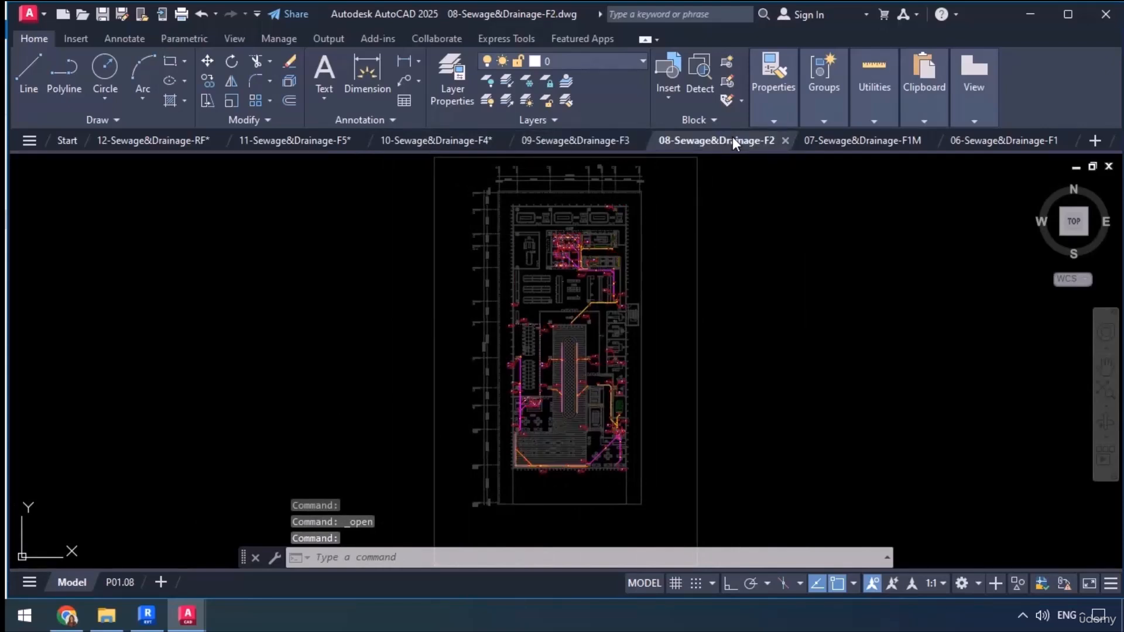
left_click(826, 141)
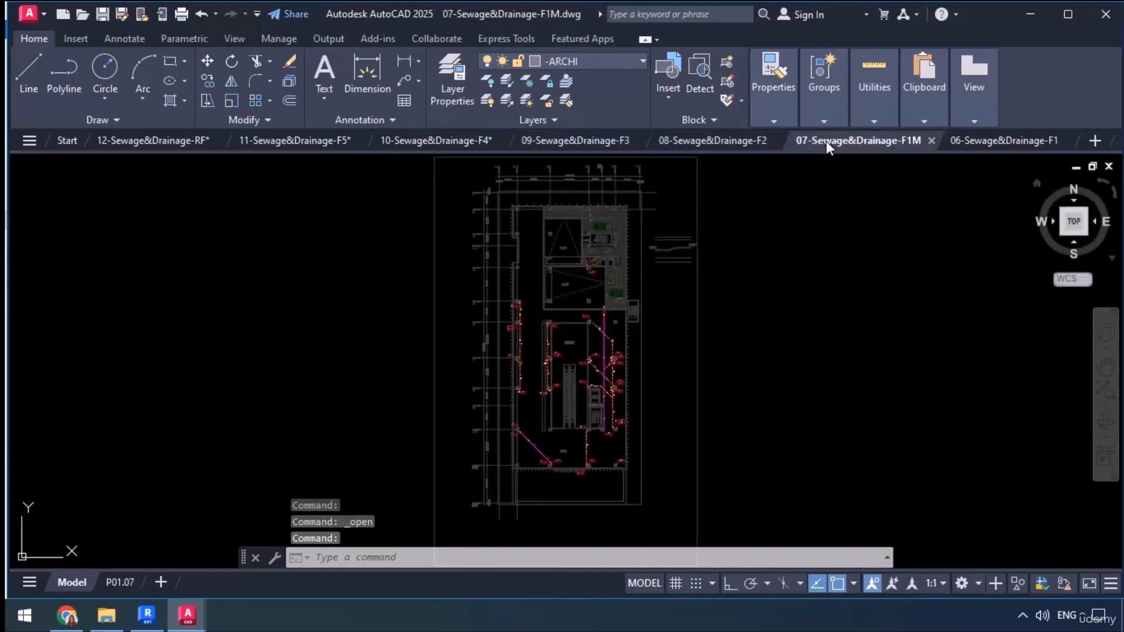
left_click(984, 141)
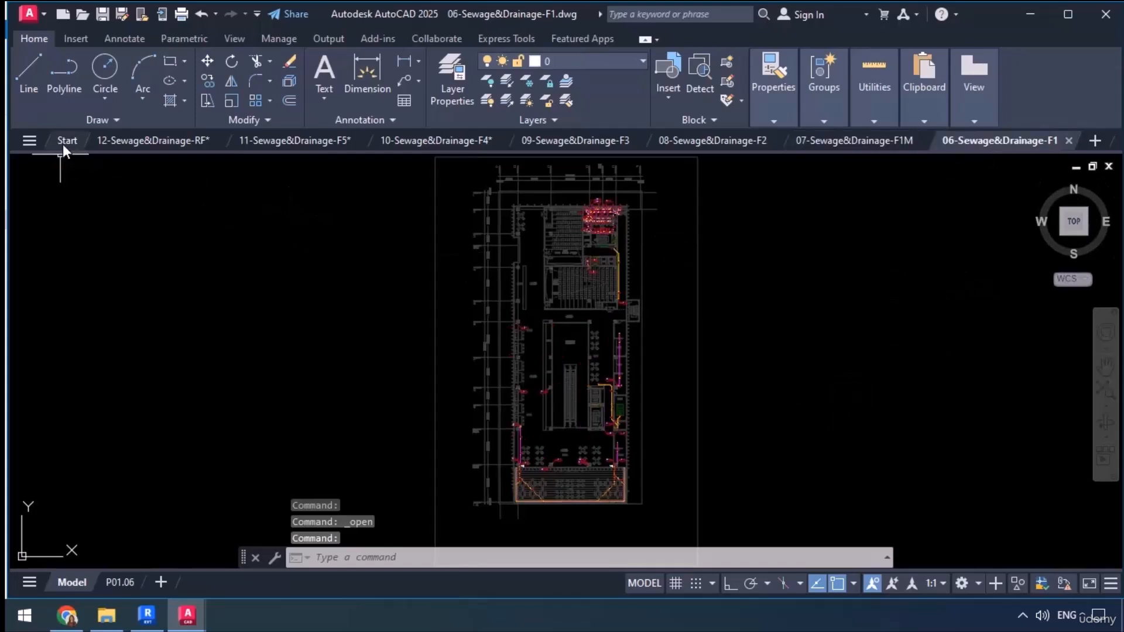
Bring up the 01-Sewage&Drainage-B3 drawing and examine the sewage lines running into the pit at parking space 13.
left_click(28, 140)
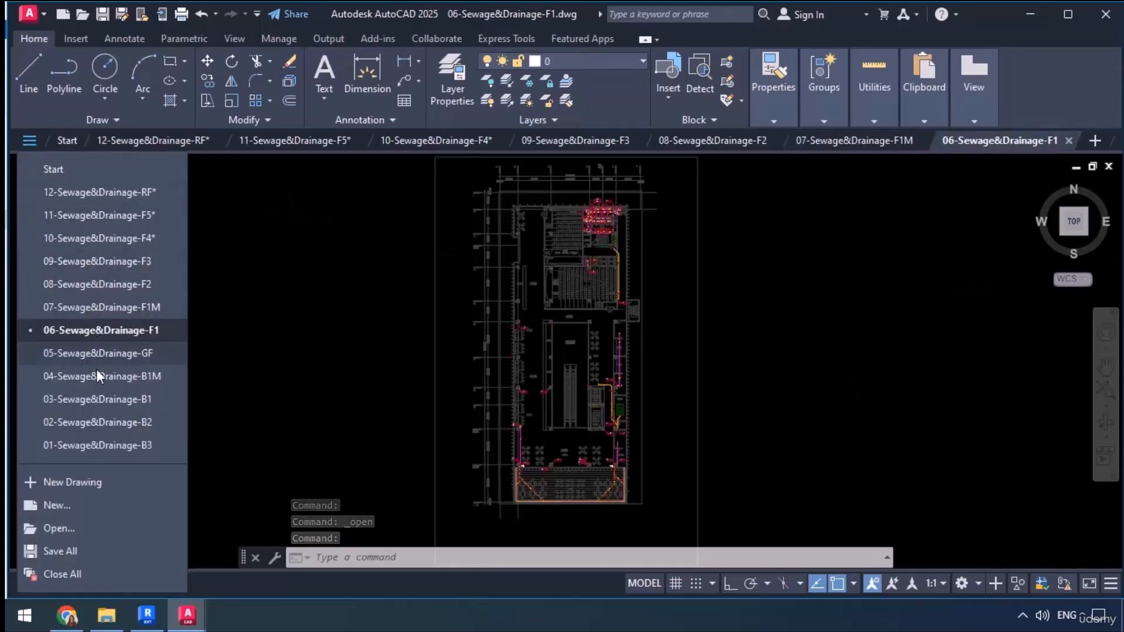
left_click(96, 444)
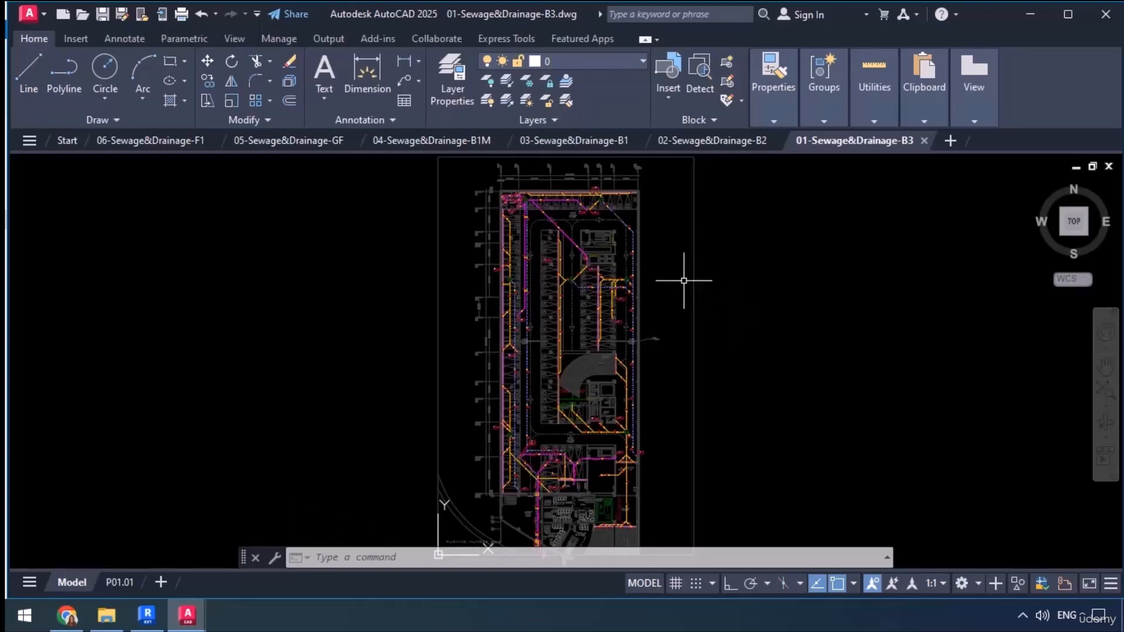
scroll(684, 281, "up", 10)
middle_click_drag(619, 238, 610, 293)
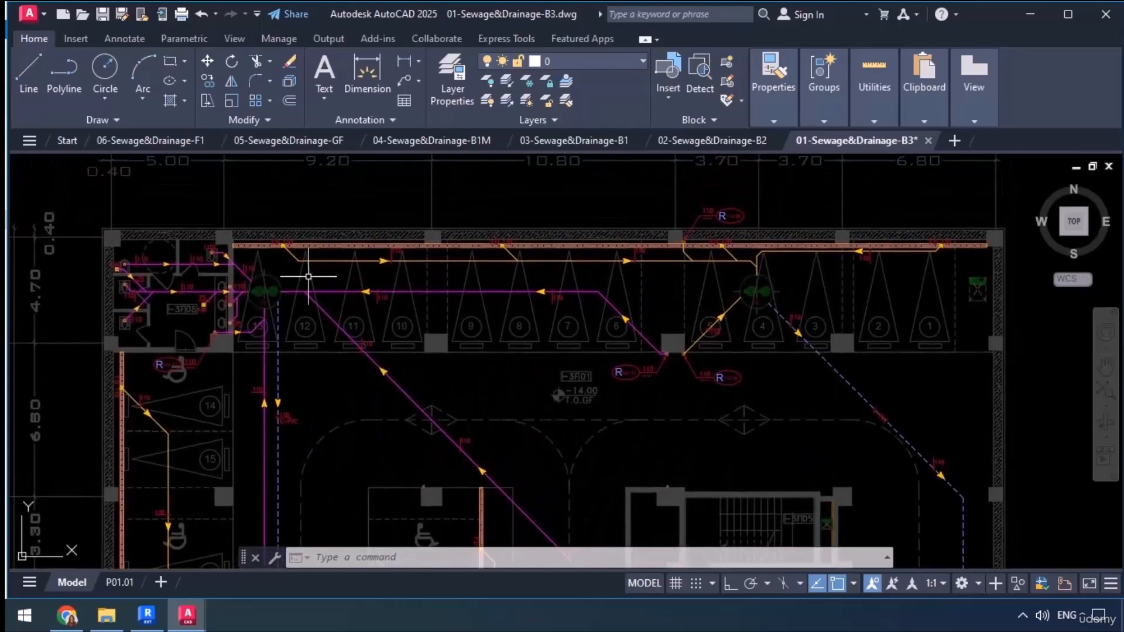
scroll(308, 276, "up", 4)
middle_click_drag(306, 271, 314, 296)
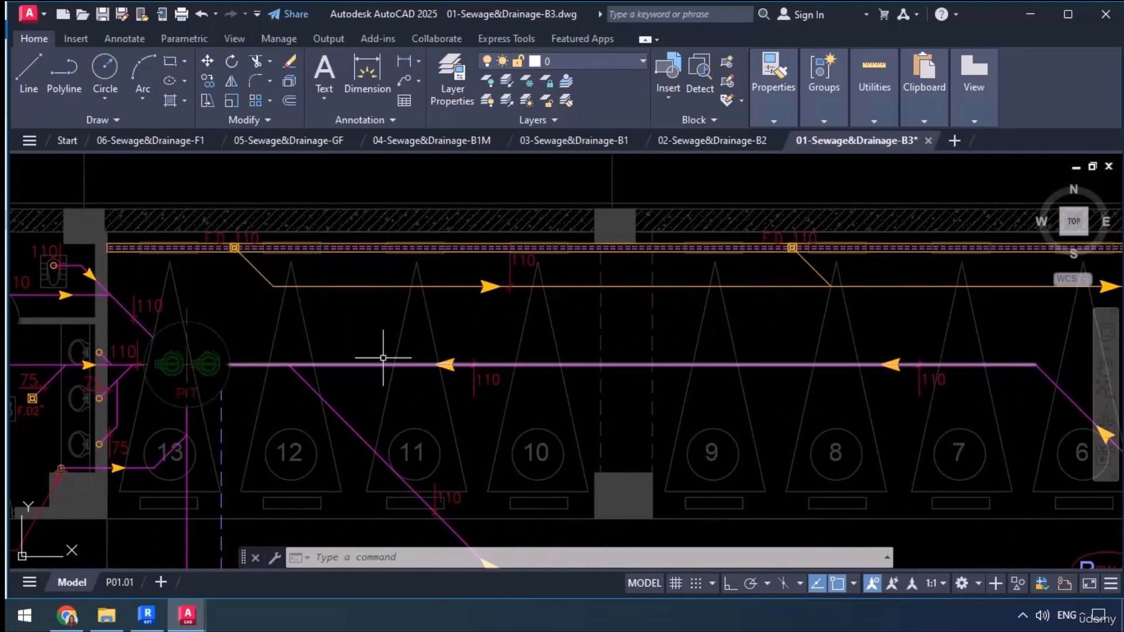
Follow the drainage channel and its 110 floor drain line along the parking spaces to the pit at space 4.
middle_click_drag(363, 351, 293, 326)
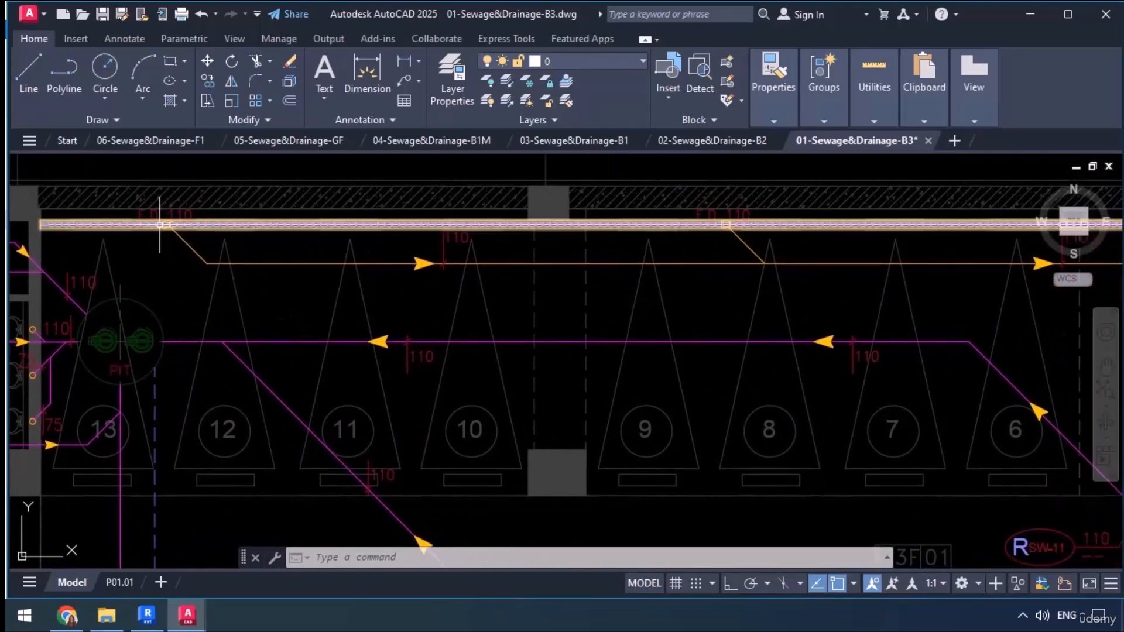
mouse_move(603, 296)
middle_mouse_down()
mouse_move(427, 301)
mouse_move(394, 282)
middle_mouse_up()
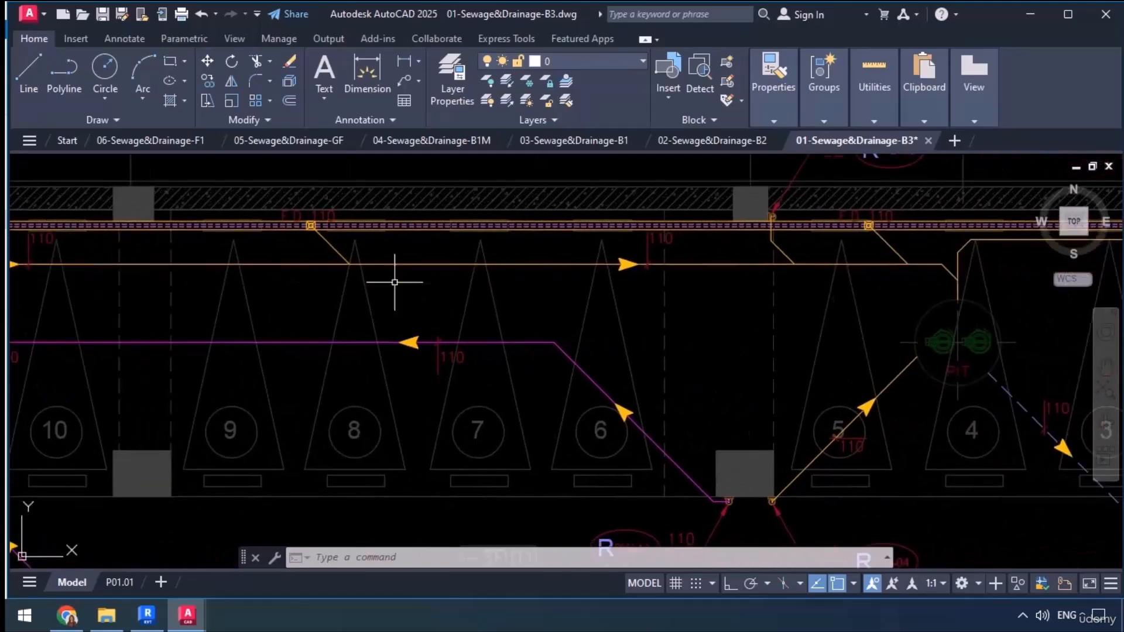
middle_click_drag(685, 296, 446, 289)
middle_click_drag(761, 293, 609, 289)
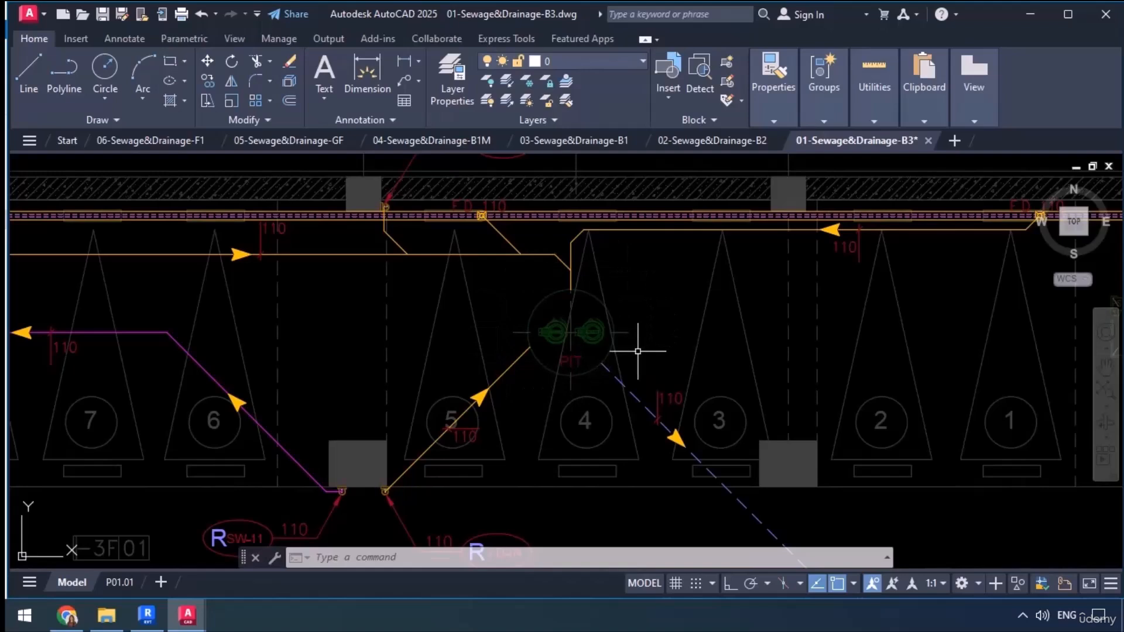
Examine the riser lines feeding the pit at parking space 4 and the dashed discharge line leaving it.
scroll(615, 281, "down", 2)
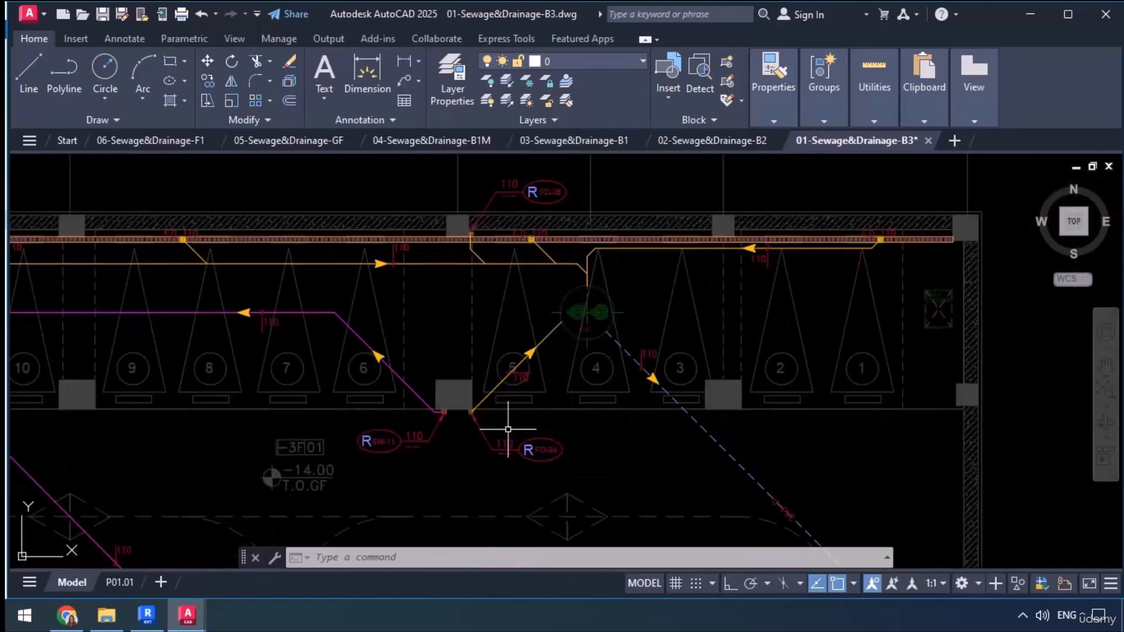
middle_click_drag(511, 431, 393, 366)
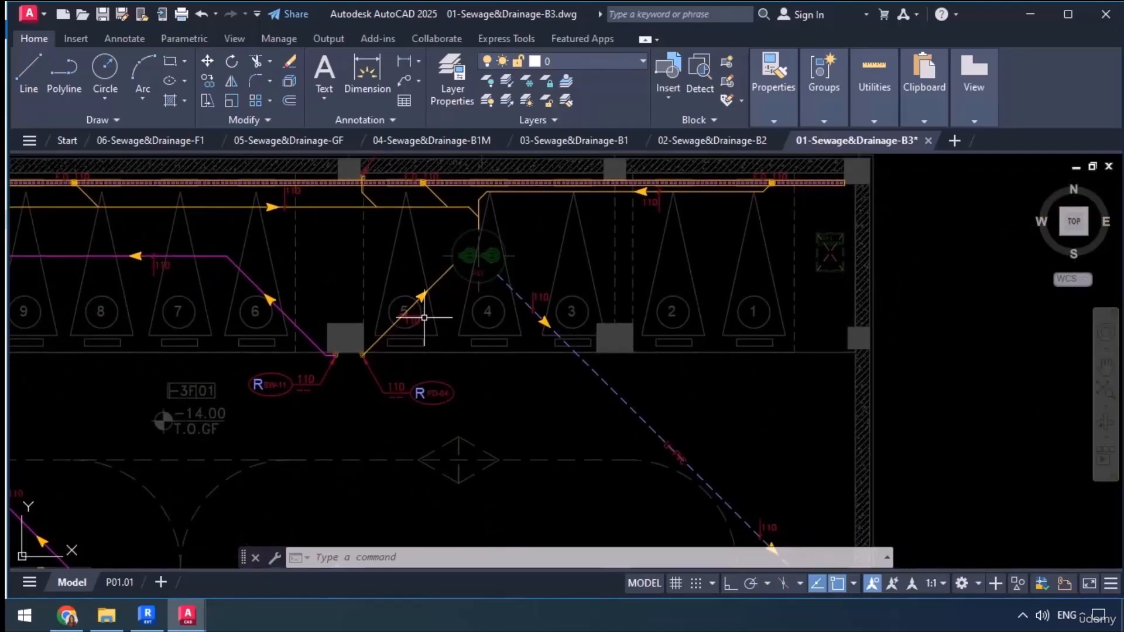
middle_click_drag(642, 220, 642, 271)
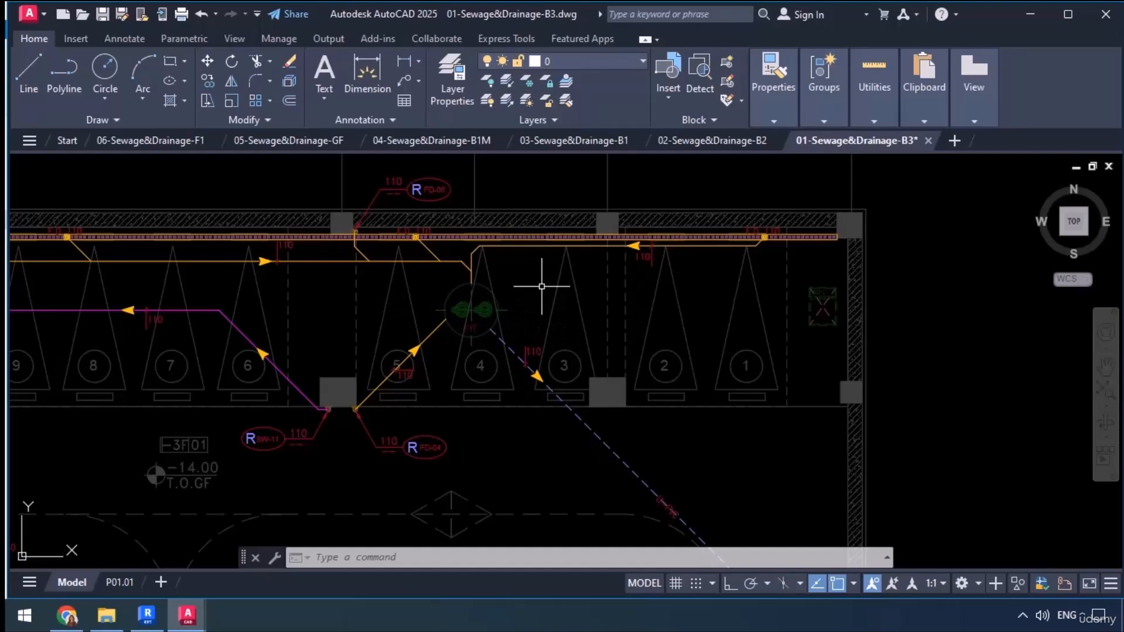
Follow the dashed pit discharge line down the B3 parking level, past the ramp, to riser FD-14 at the outer wall.
scroll(519, 283, "down", 3)
mouse_move(614, 434)
middle_mouse_down()
mouse_move(617, 461)
mouse_move(623, 261)
middle_mouse_up()
middle_click_drag(620, 457, 602, 387)
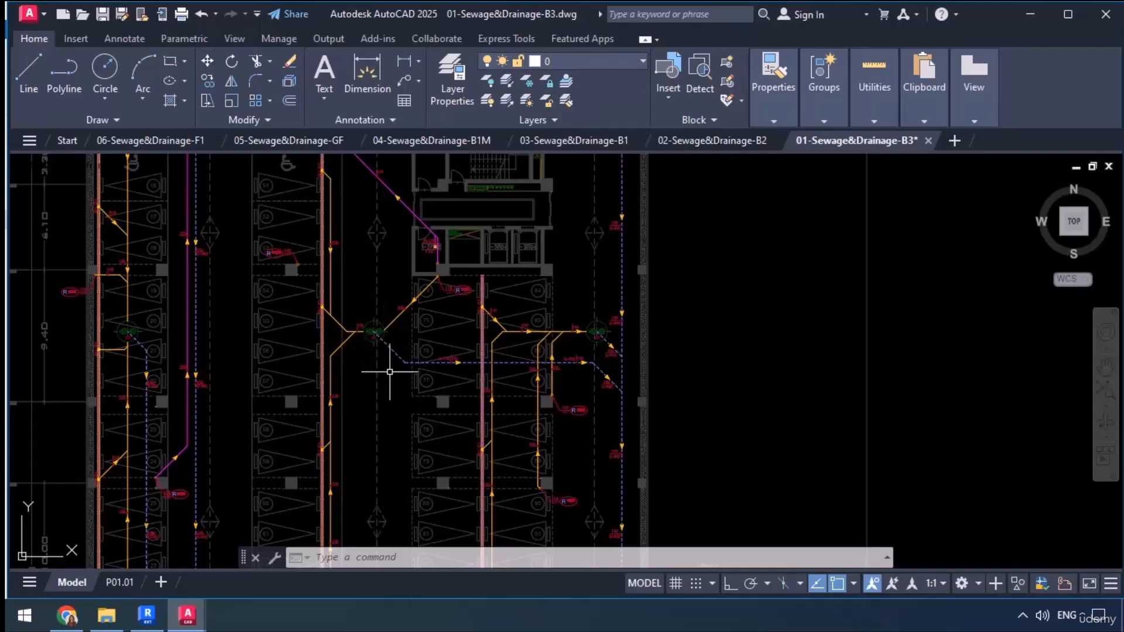
mouse_move(617, 481)
middle_mouse_down()
mouse_move(602, 373)
mouse_move(596, 385)
middle_mouse_up()
middle_click_drag(597, 489, 603, 396)
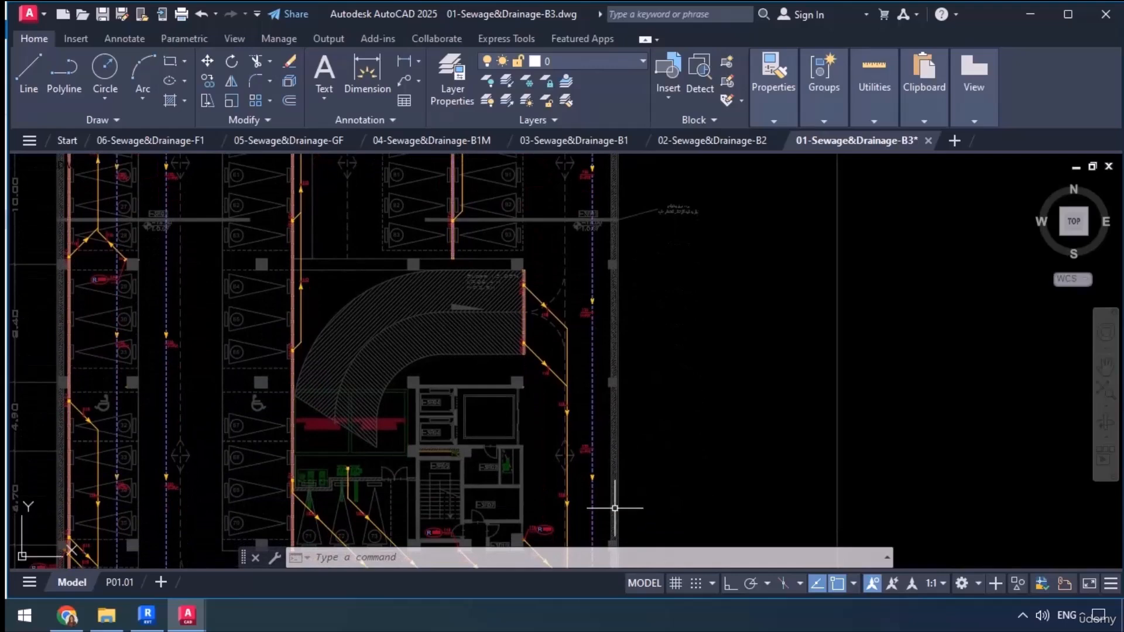
middle_click_drag(602, 514, 600, 307)
middle_click_drag(590, 467, 585, 431)
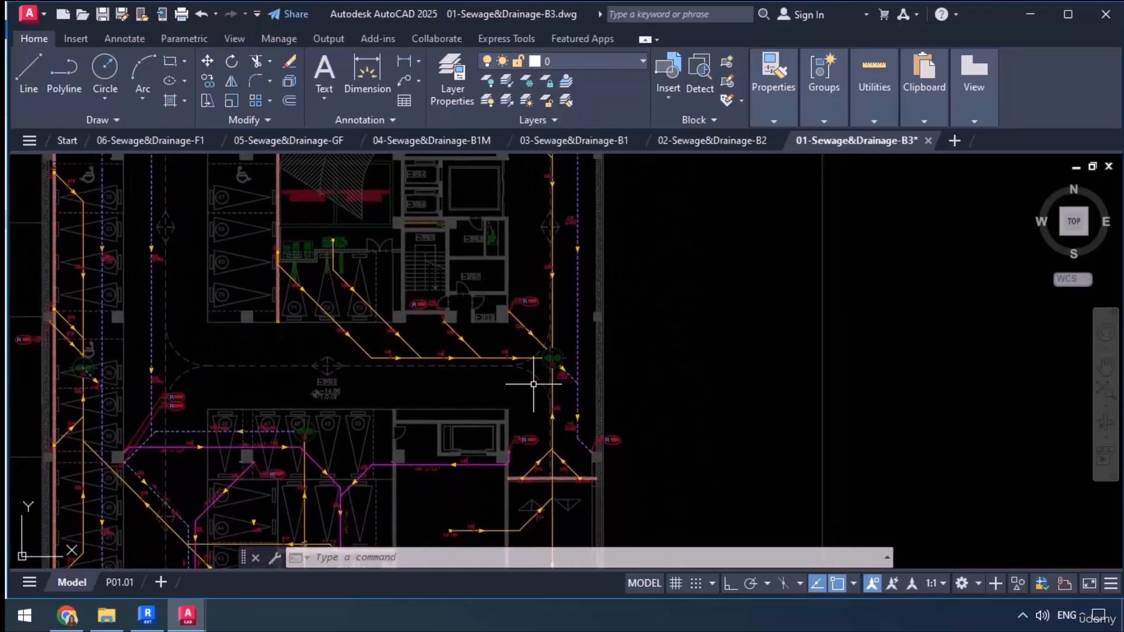
scroll(593, 456, "up", 8)
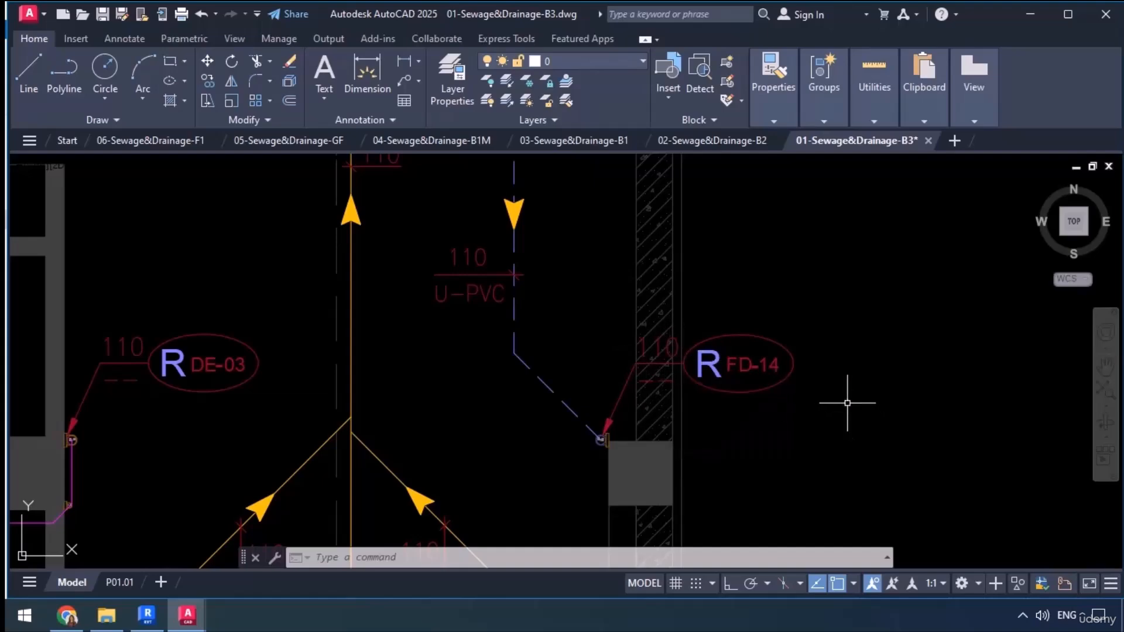
scroll(847, 403, "down", 6)
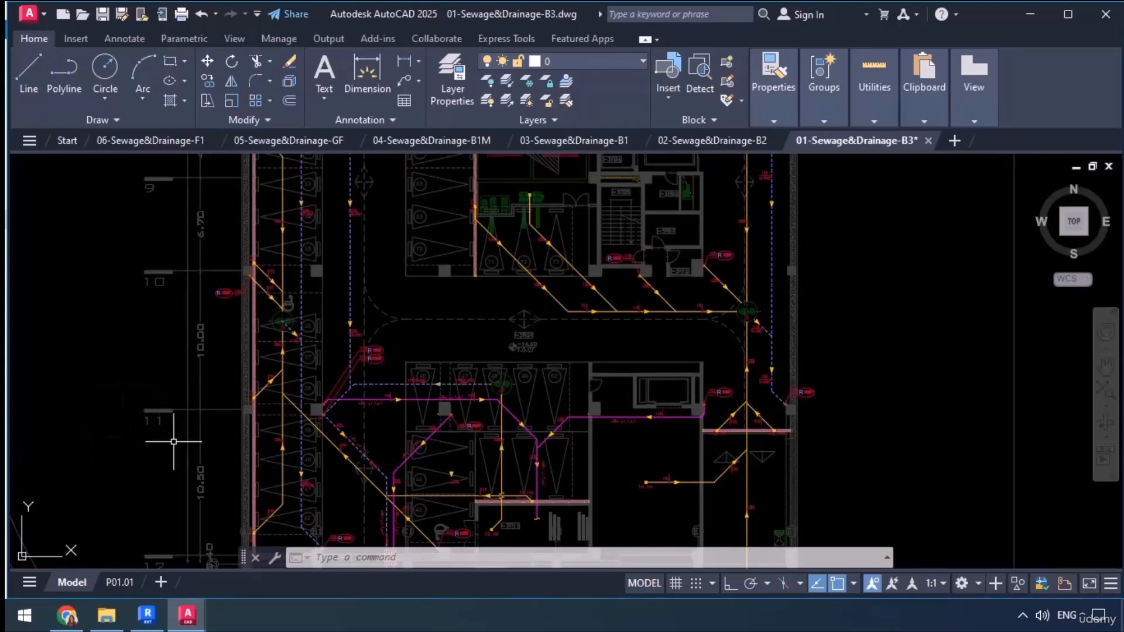
Bring up the 02-Sewage&Drainage-B2 drawing and follow the dashed line from the outer-wall riser to where it exits the building.
left_click(694, 134)
scroll(584, 402, "up", 6)
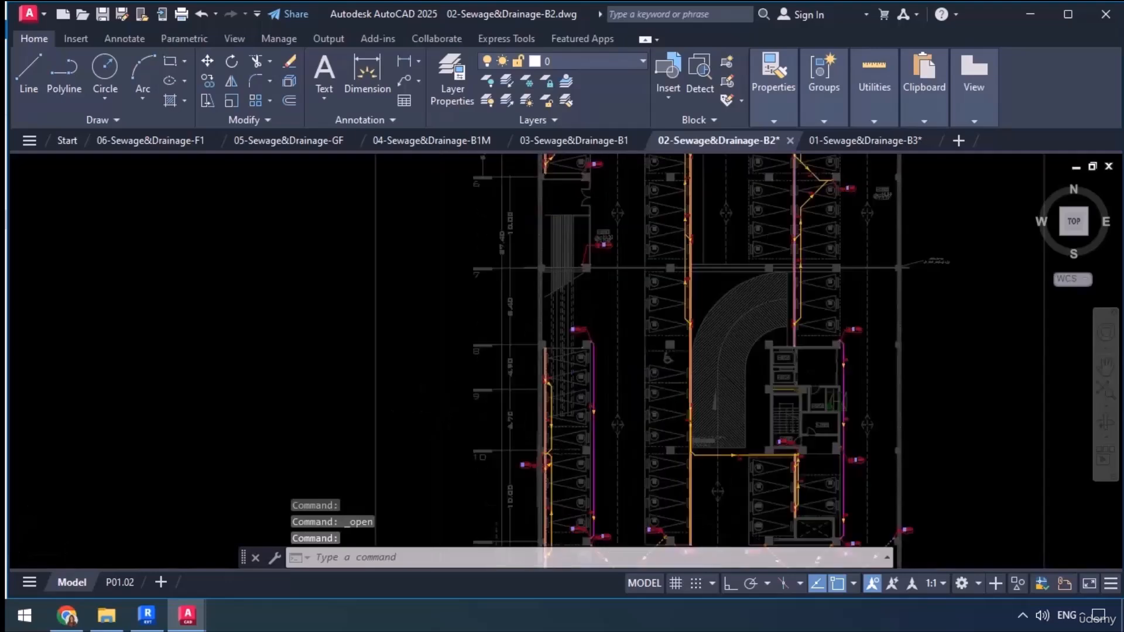
mouse_move(459, 485)
middle_mouse_down()
mouse_move(233, 301)
mouse_move(221, 274)
middle_mouse_up()
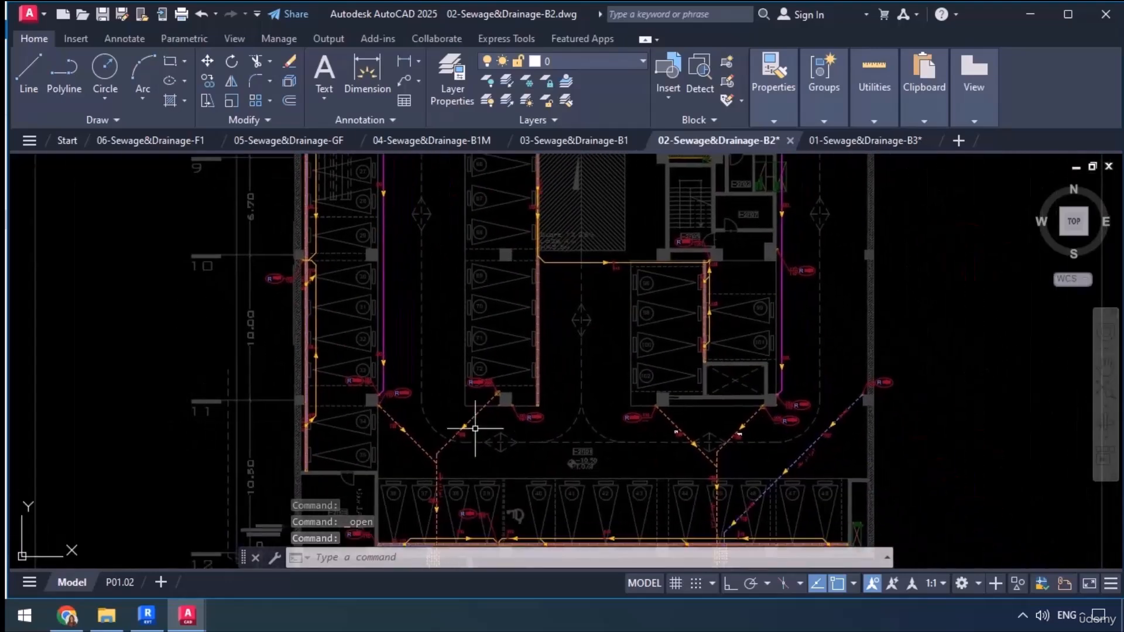
scroll(843, 413, "up", 3)
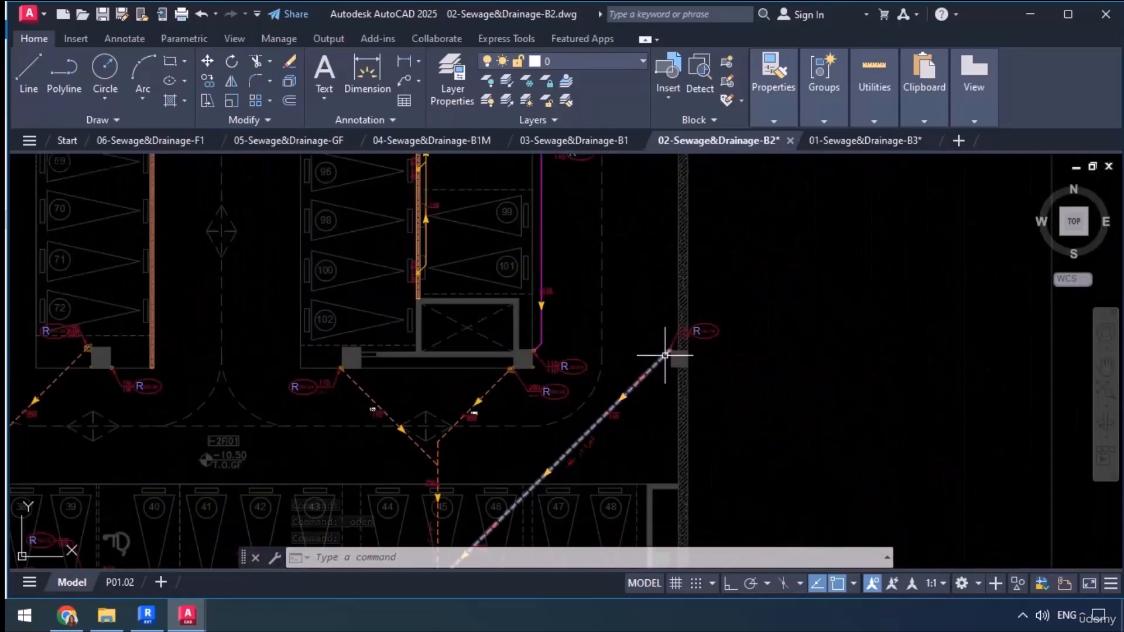
scroll(670, 344, "down", 2)
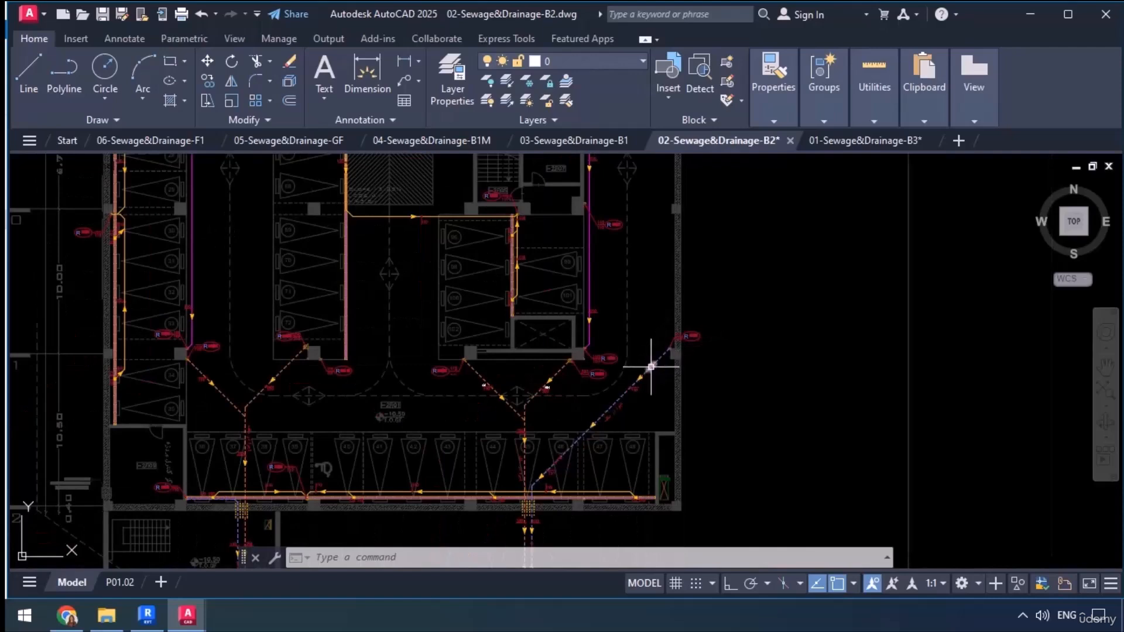
middle_click_drag(539, 464, 571, 313)
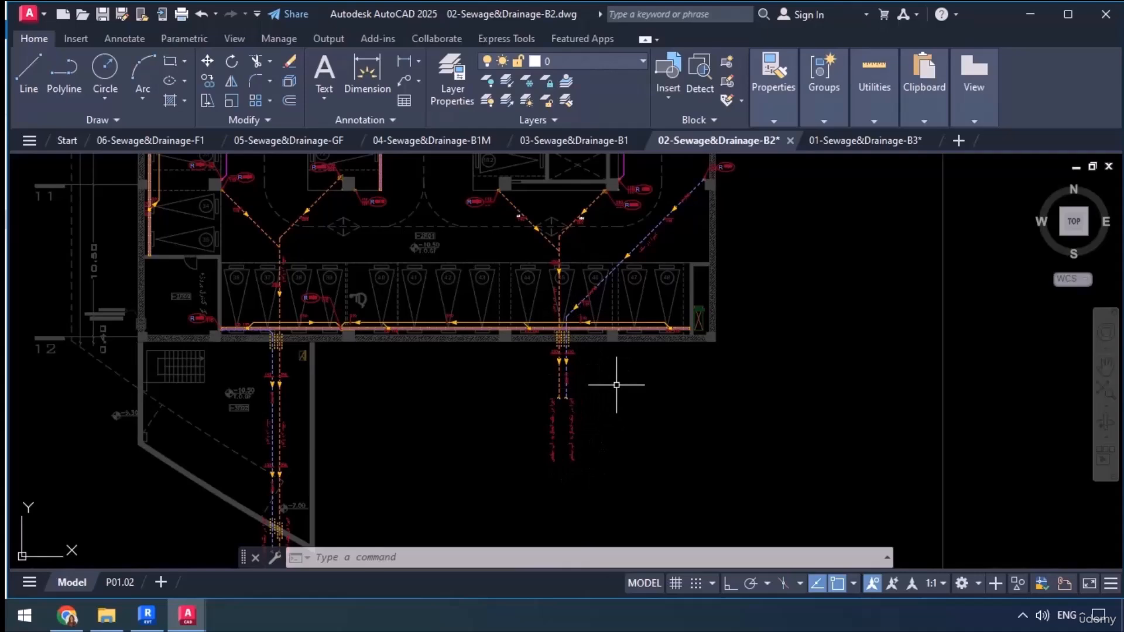
Return to the 01-Sewage&Drainage-B3 drawing and examine the 110 sewage line running from riser DE-03 past the elevator.
left_click(873, 140)
scroll(722, 314, "down", 2)
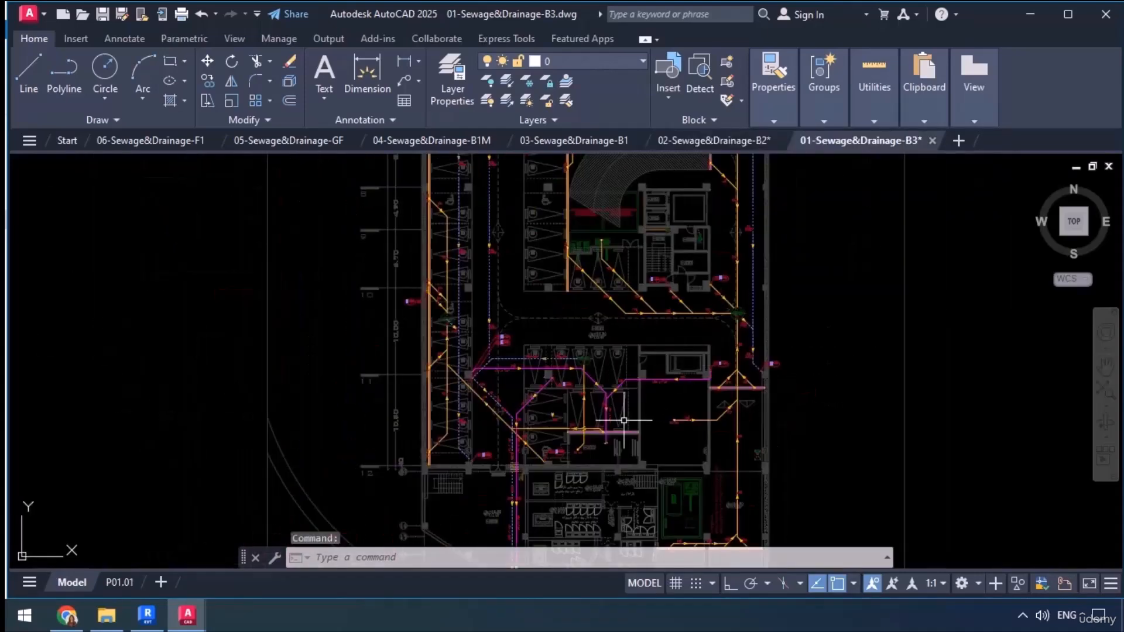
scroll(624, 421, "up", 8)
mouse_move(660, 444)
middle_mouse_down()
mouse_move(651, 397)
mouse_move(556, 444)
middle_mouse_up()
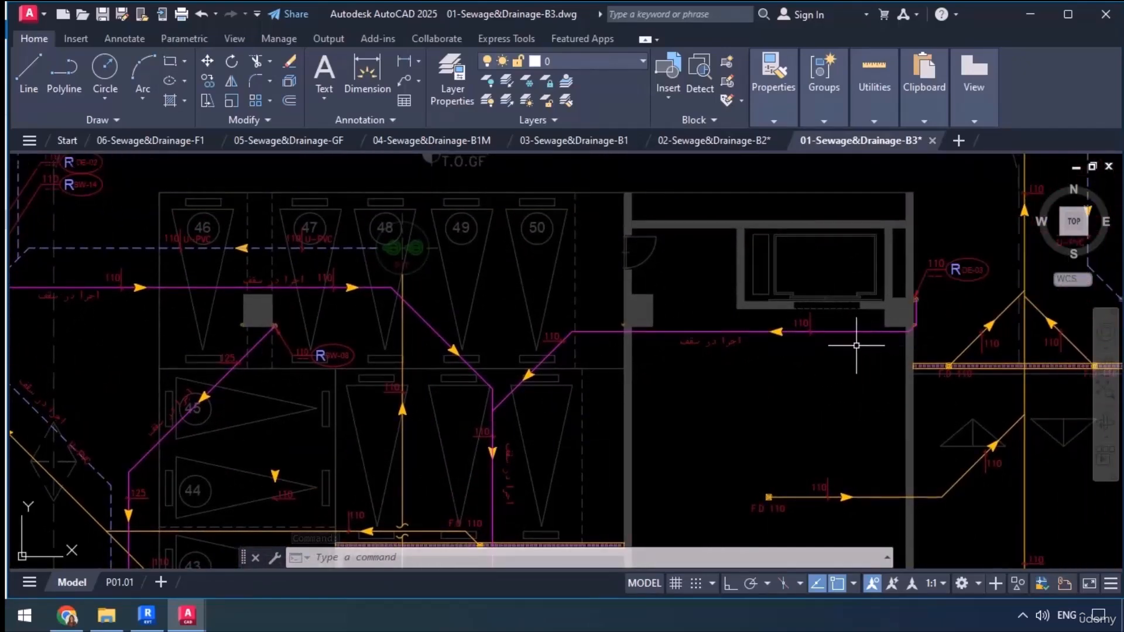
Examine riser DE-03 and trace its 110 sewage line to the junction near parking spaces 49 and 50.
scroll(923, 301, "up", 5)
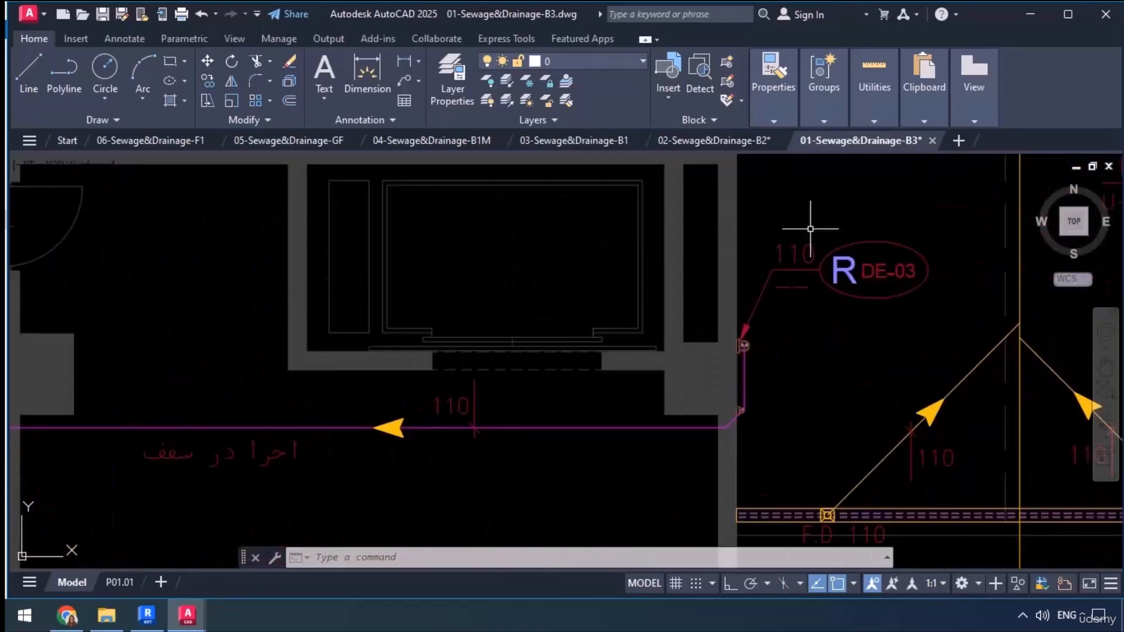
scroll(808, 250, "down", 6)
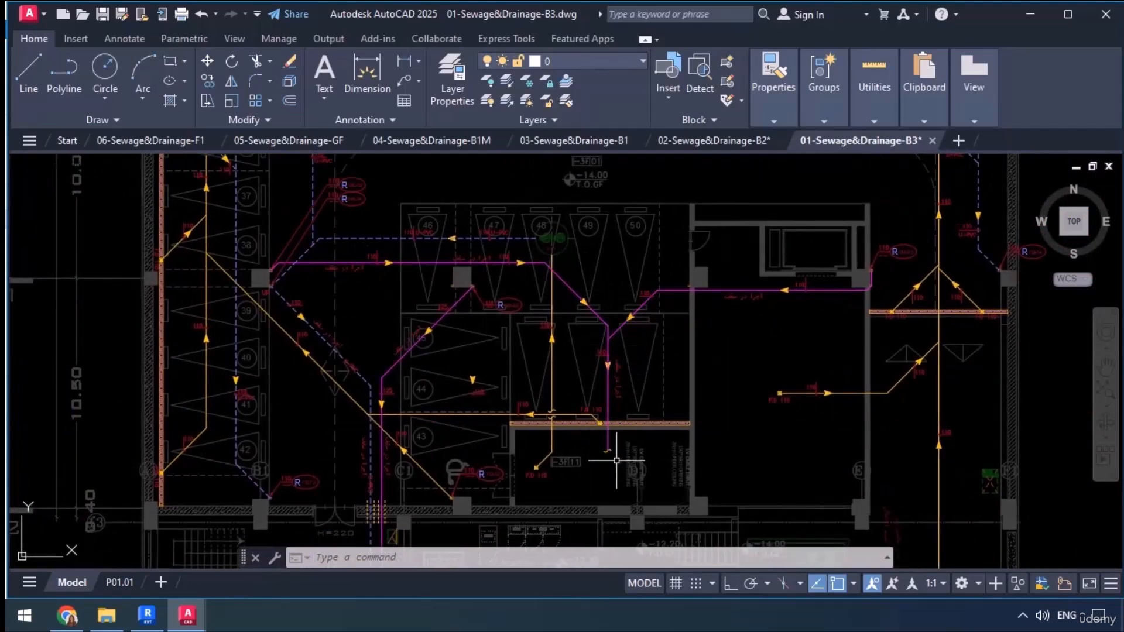
middle_click_drag(599, 468, 649, 456)
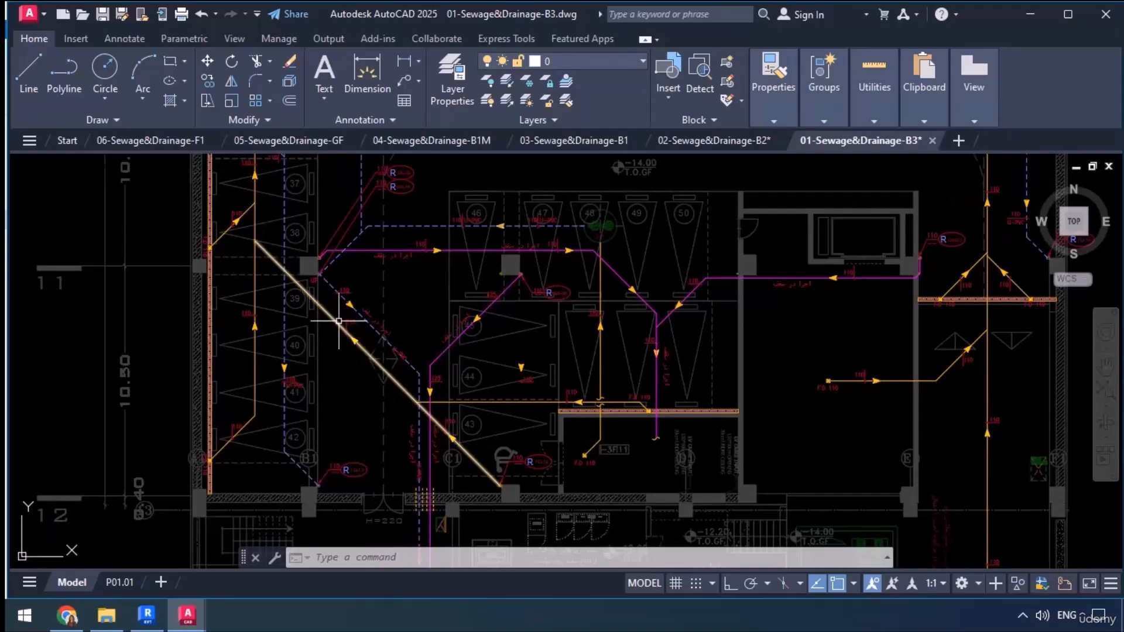
Locate the pit beside parking space 12 on the B3 plan and examine the sewage lines feeding it.
middle_click_drag(347, 309, 351, 378)
middle_click_drag(405, 322, 404, 414)
scroll(408, 425, "down", 4)
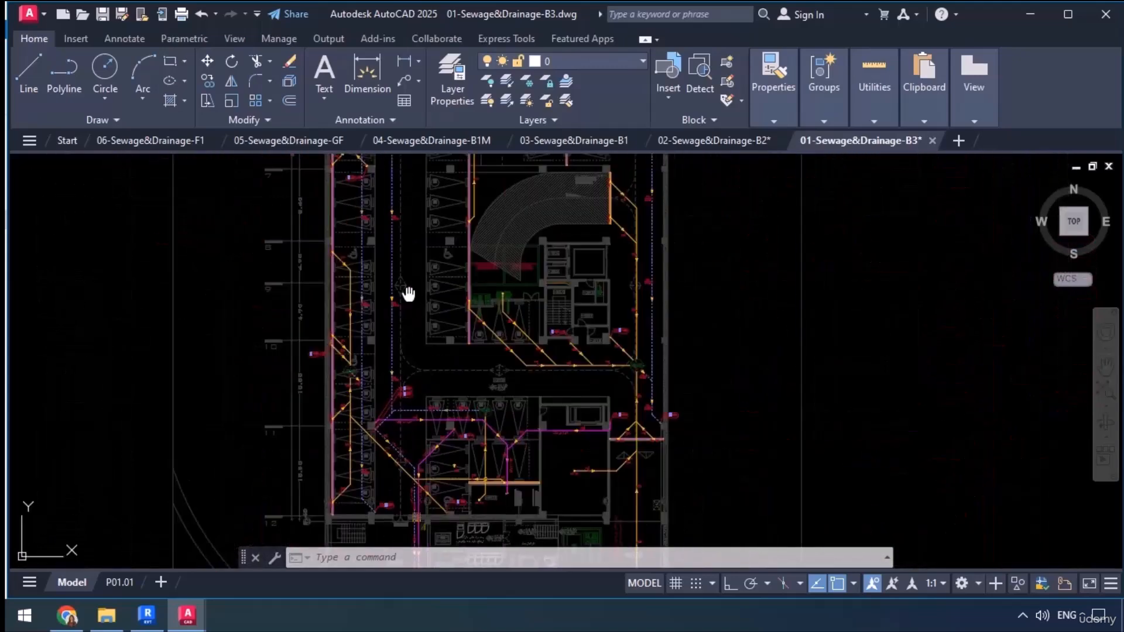
mouse_move(408, 292)
middle_mouse_down()
mouse_move(415, 475)
mouse_move(419, 396)
mouse_move(420, 437)
mouse_move(397, 409)
middle_mouse_up()
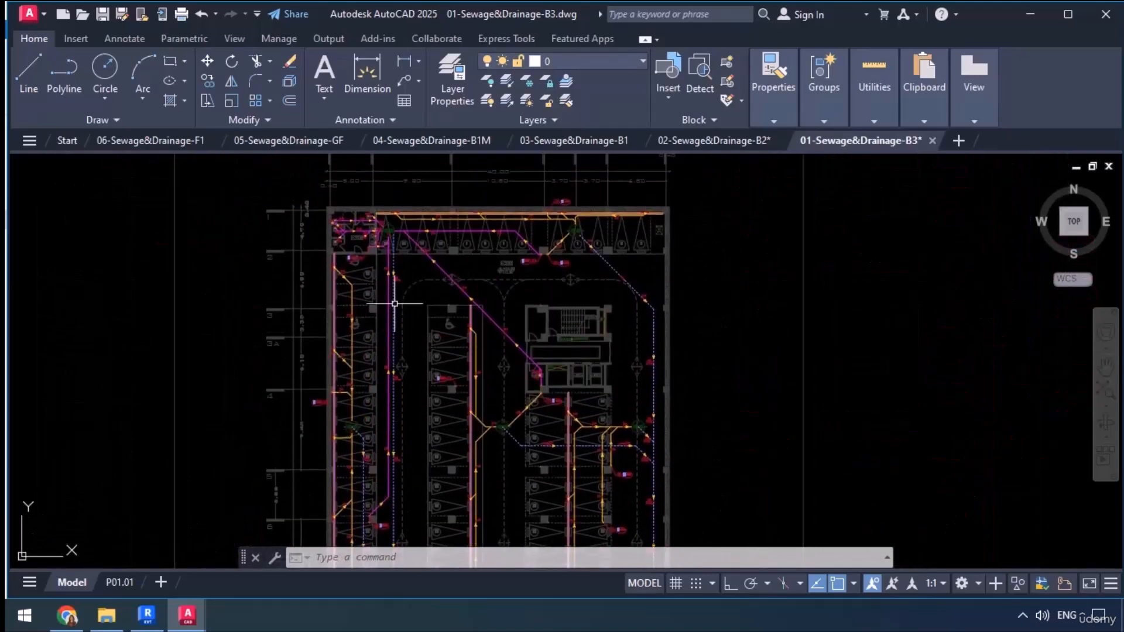
scroll(379, 218, "up", 2)
scroll(383, 243, "up", 2)
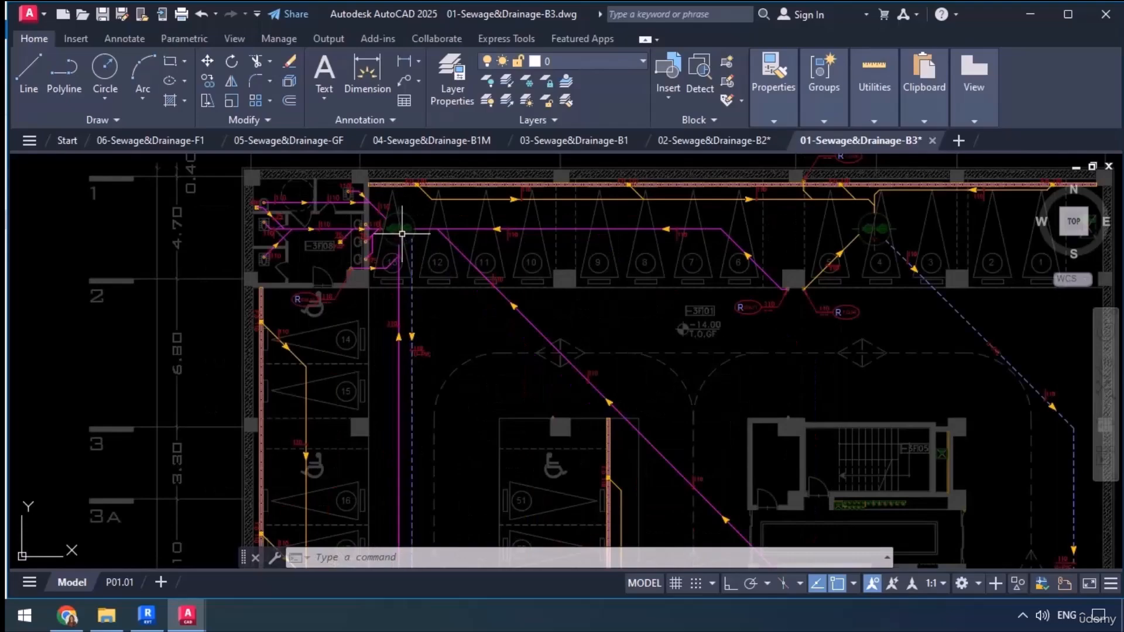
Follow the dashed discharge line from the pit at parking space 12 along the B3 parking level to its exit past grid line 12.
middle_click_drag(421, 435, 424, 176)
middle_click_drag(430, 413, 427, 184)
middle_click_drag(428, 443, 426, 176)
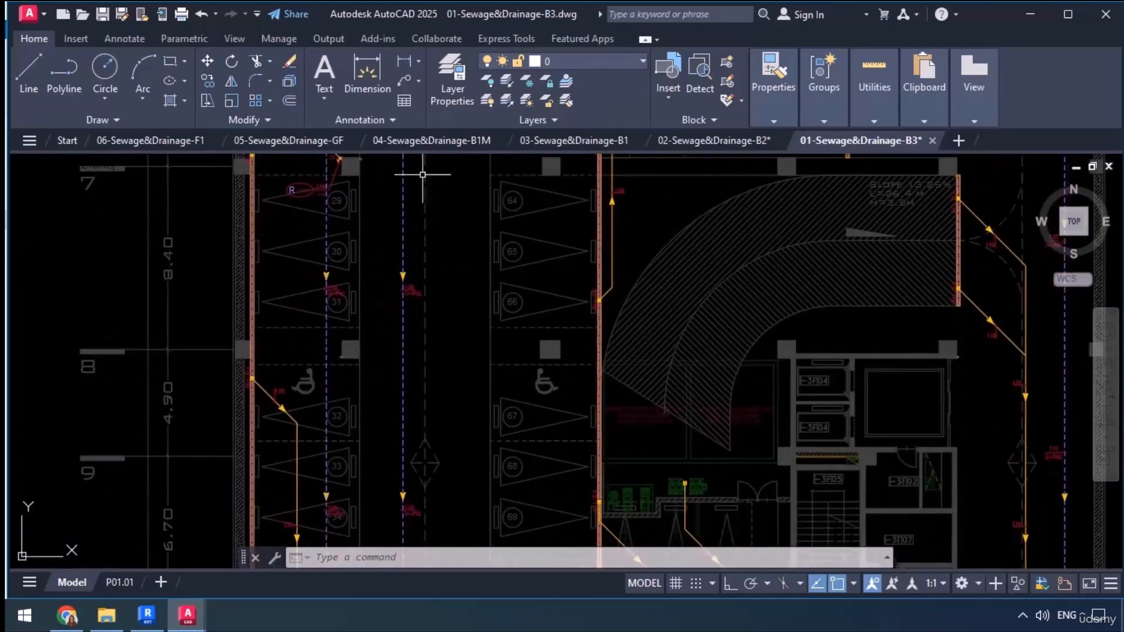
middle_click_drag(417, 510, 412, 229)
middle_click_drag(412, 475, 411, 292)
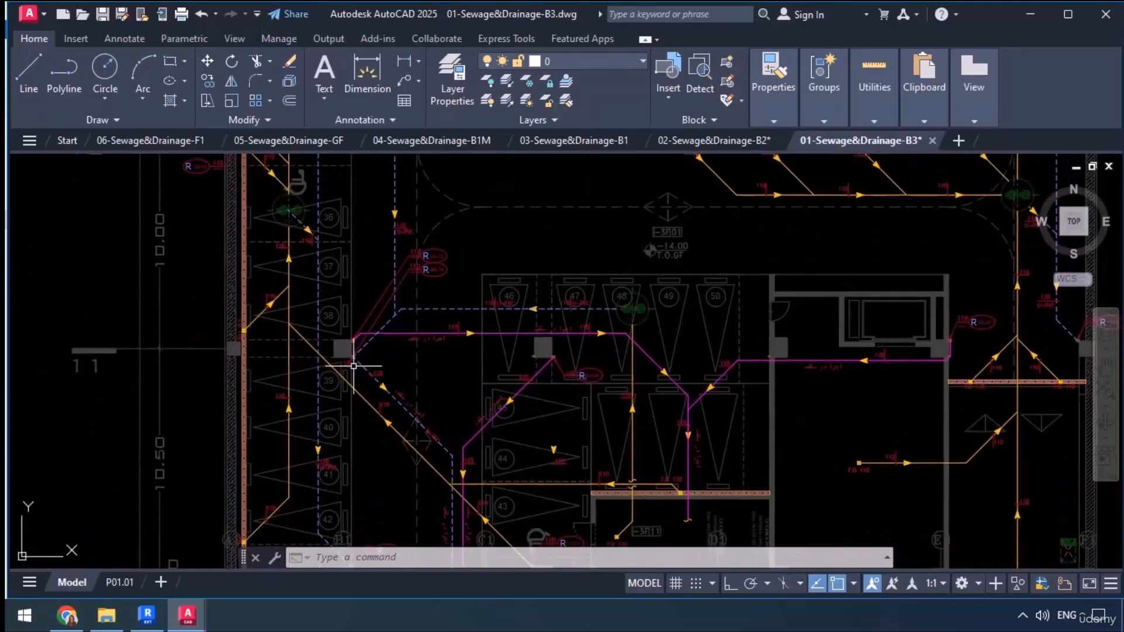
middle_click_drag(439, 439, 434, 248)
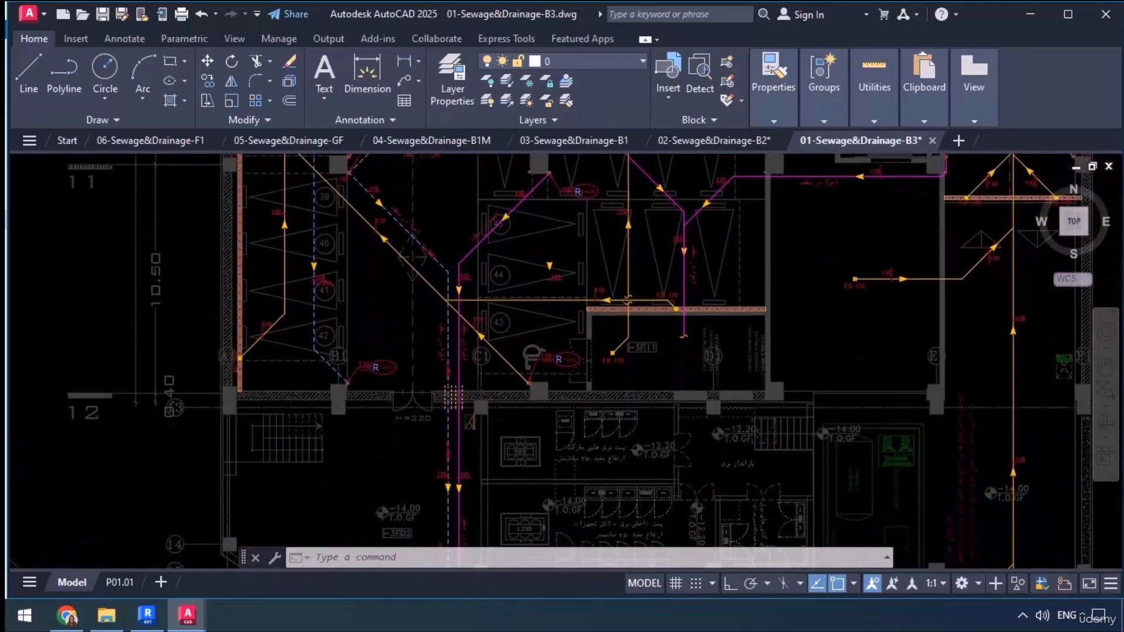
scroll(442, 370, "down", 2)
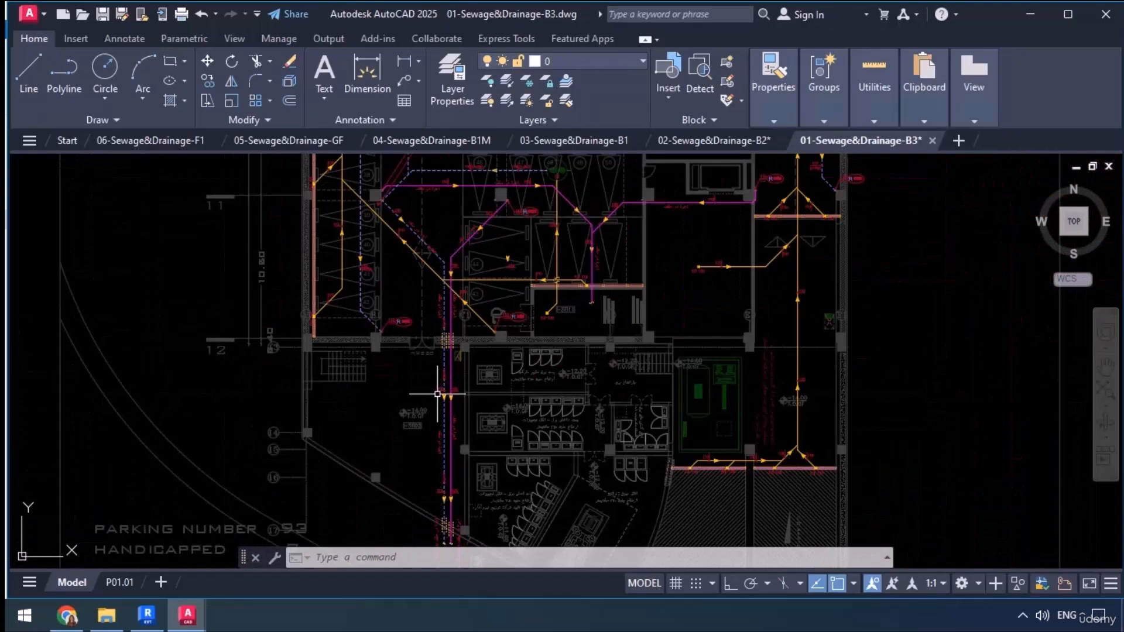
middle_click_drag(446, 490, 446, 401)
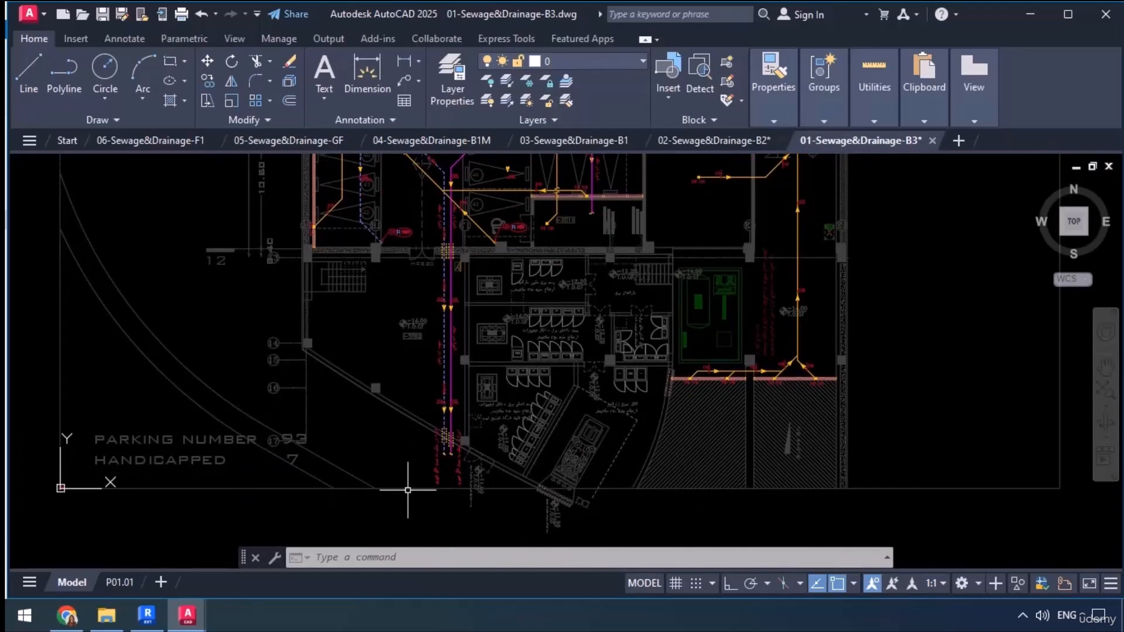
scroll(408, 490, "down", 6)
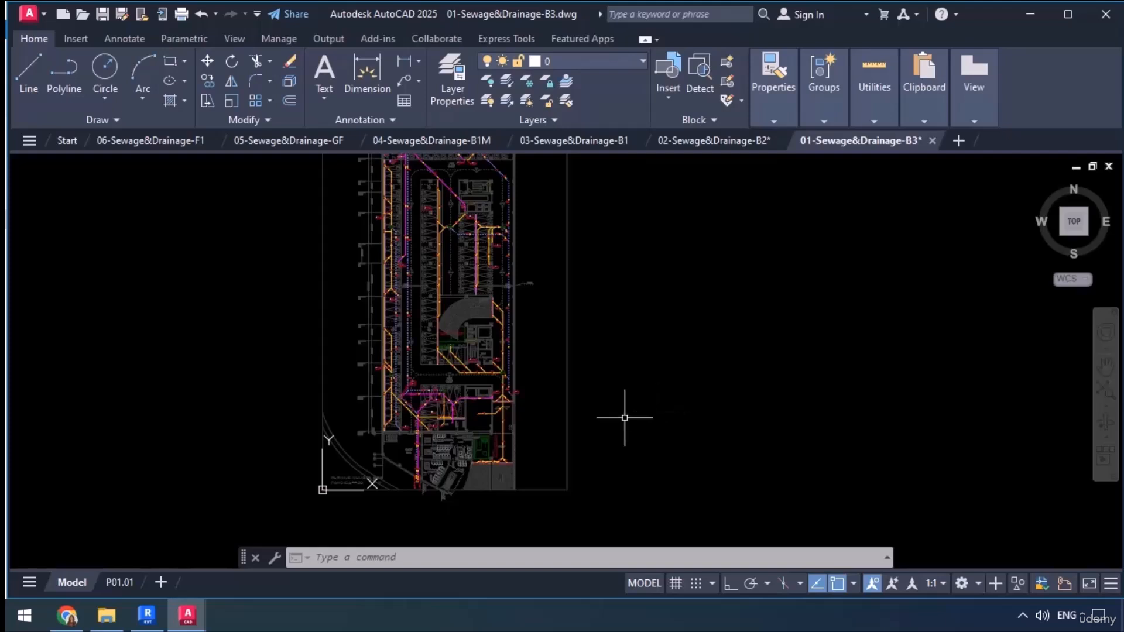
Open the 1-RISER DIAGRAM.dwg drawing from the project's MECH PLAN\02-RISER folder.
left_click(111, 617)
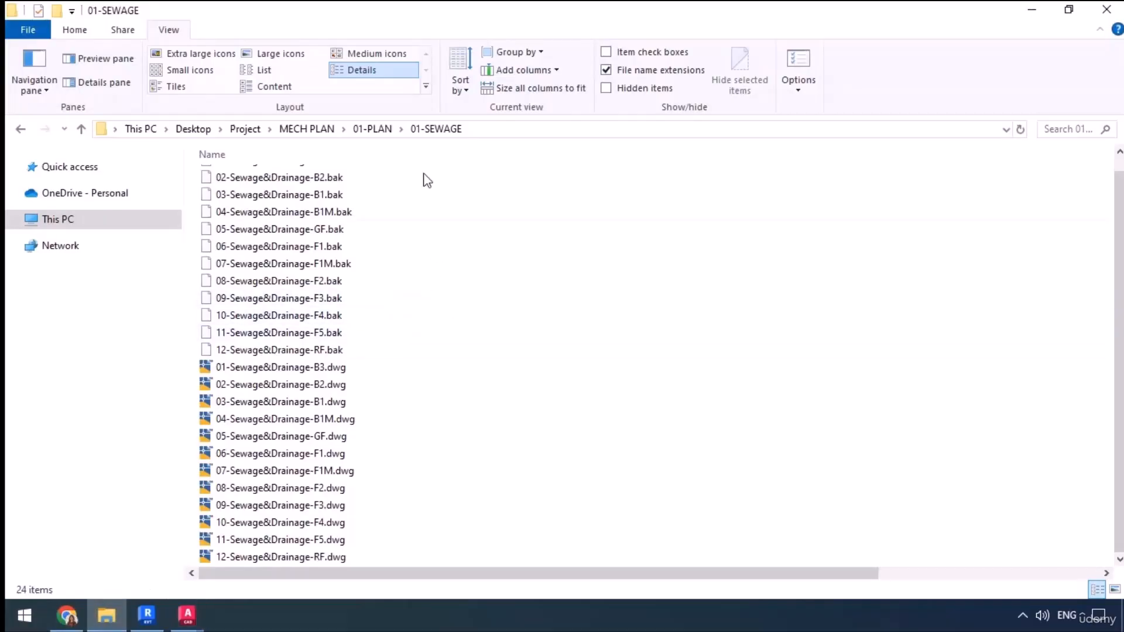
left_click(367, 132)
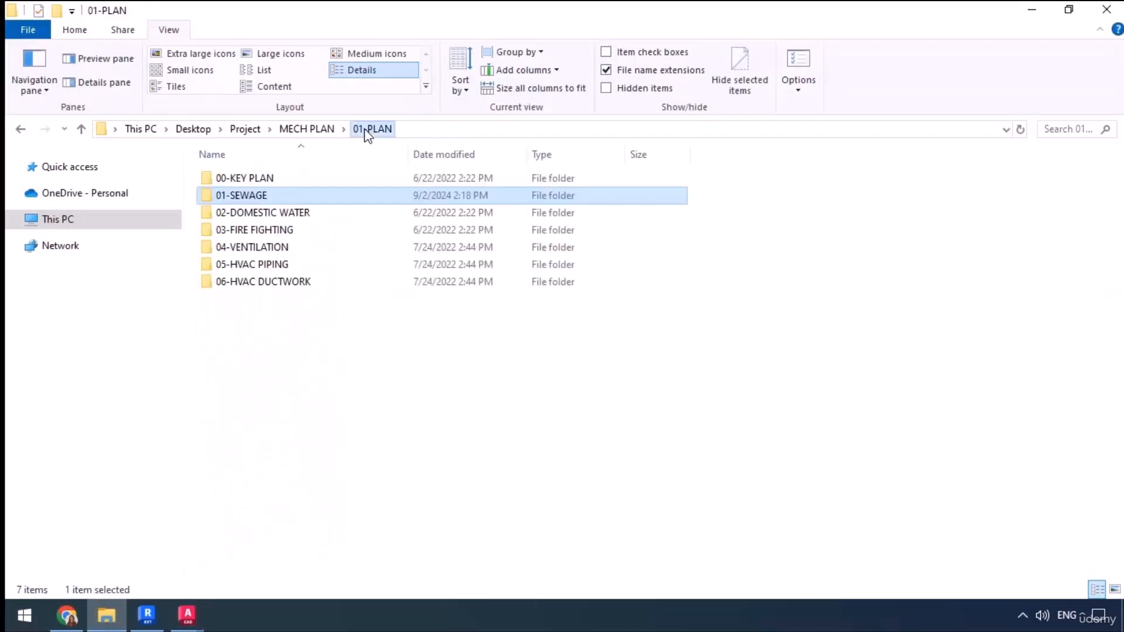
left_click(310, 130)
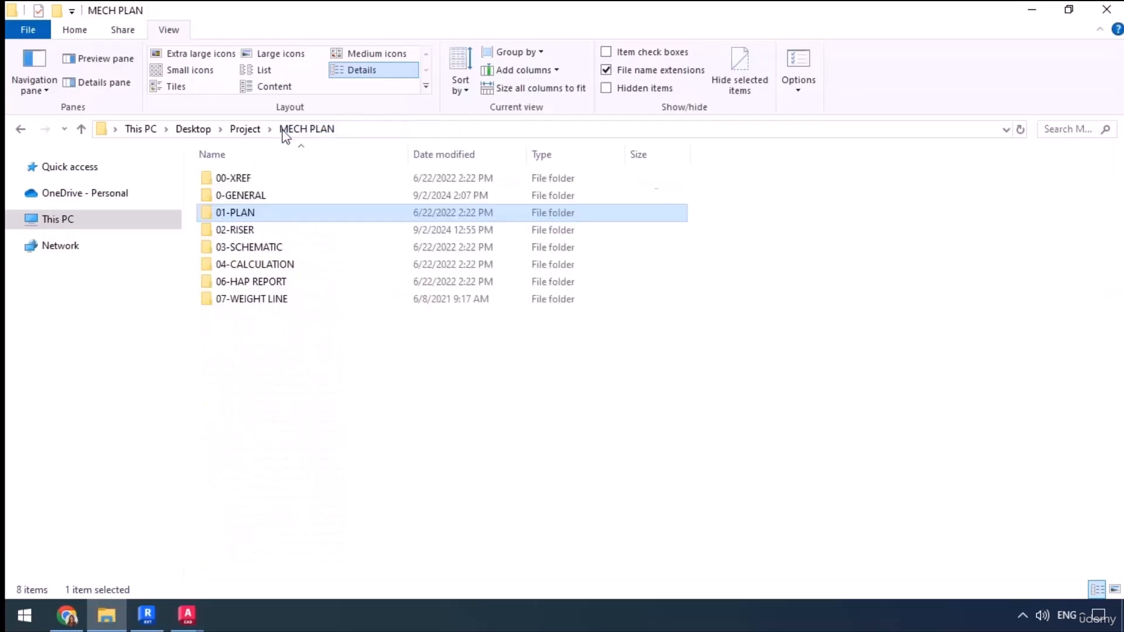
double_click(243, 232)
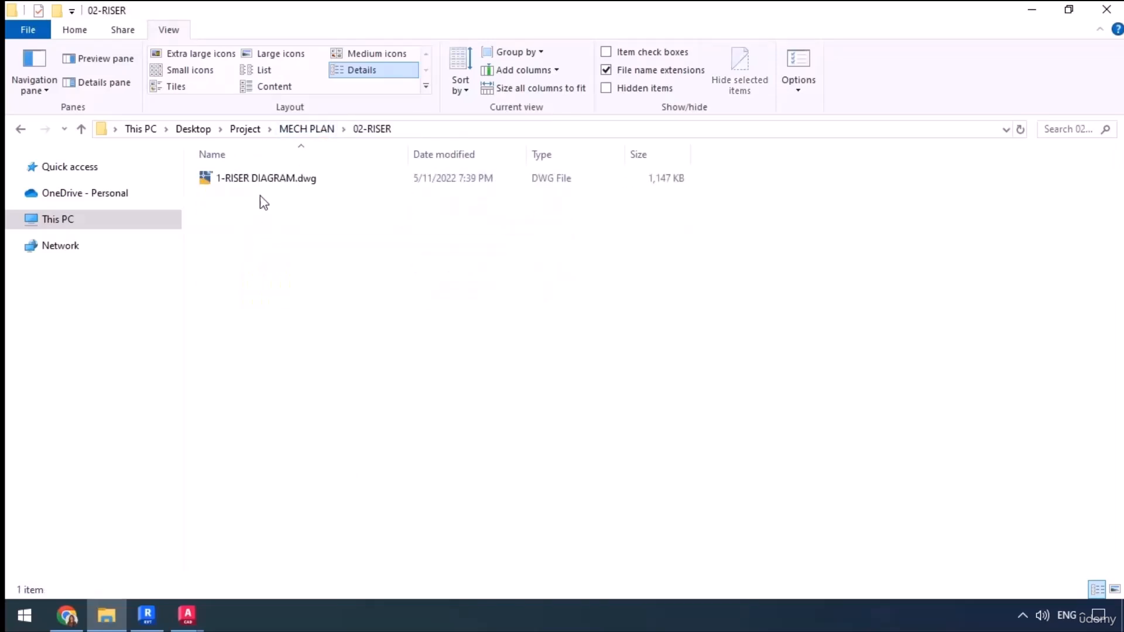
left_click(264, 180)
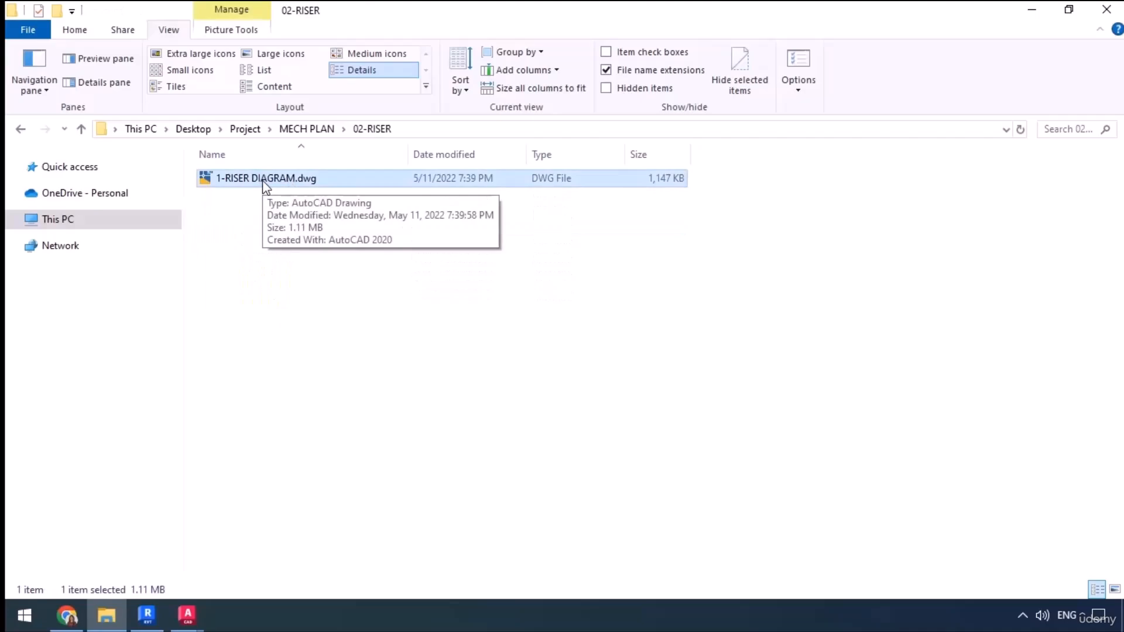
double_click(265, 179)
Examine the first sheet of the riser diagram and the vent cap at the head of riser SW-01.
middle_click_drag(55, 351, 241, 305)
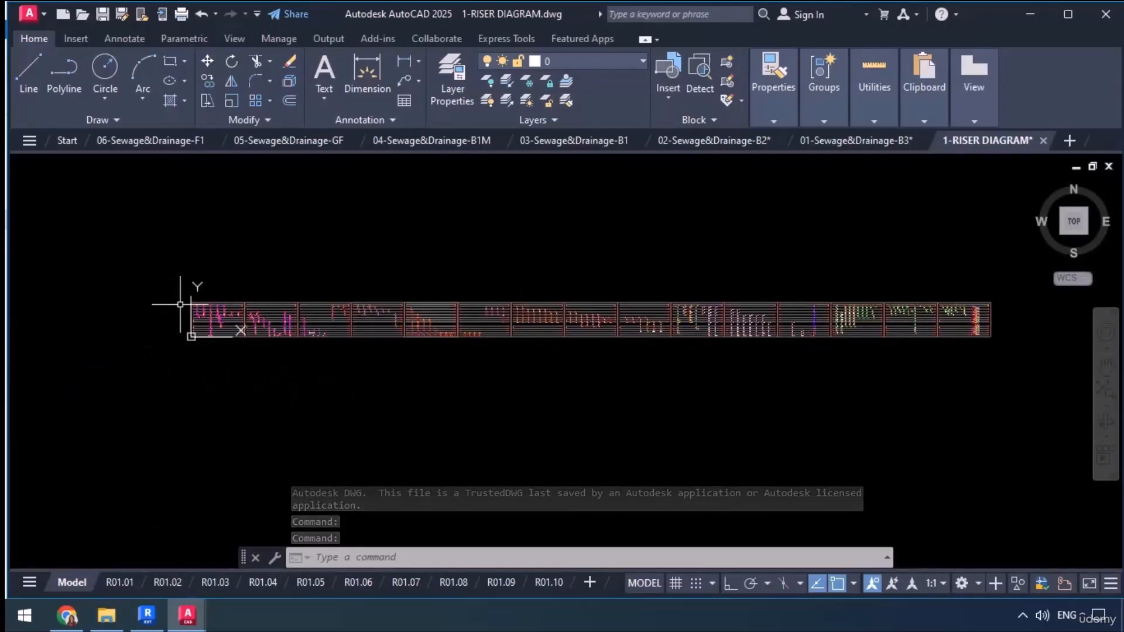
scroll(181, 305, "up", 8)
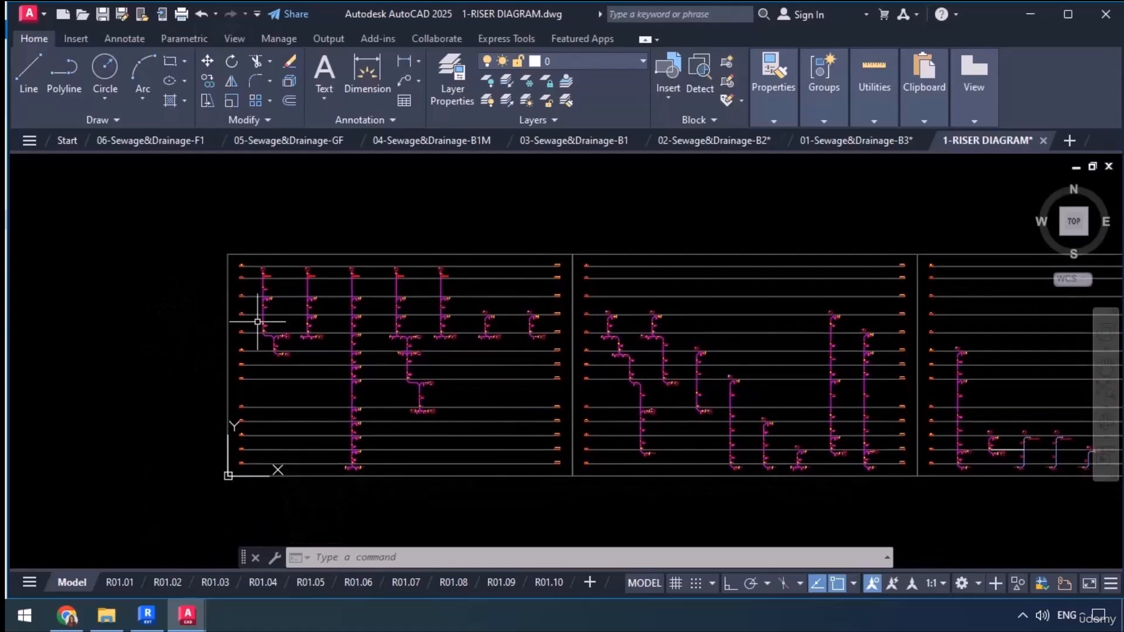
scroll(269, 293, "up", 6)
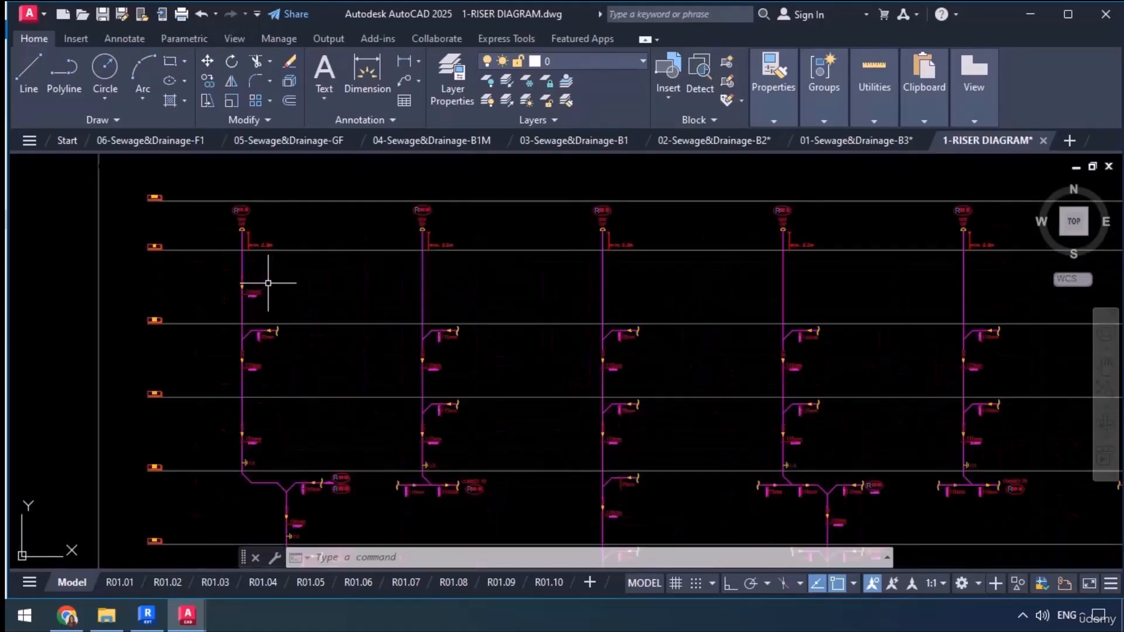
middle_click_drag(247, 289, 256, 299)
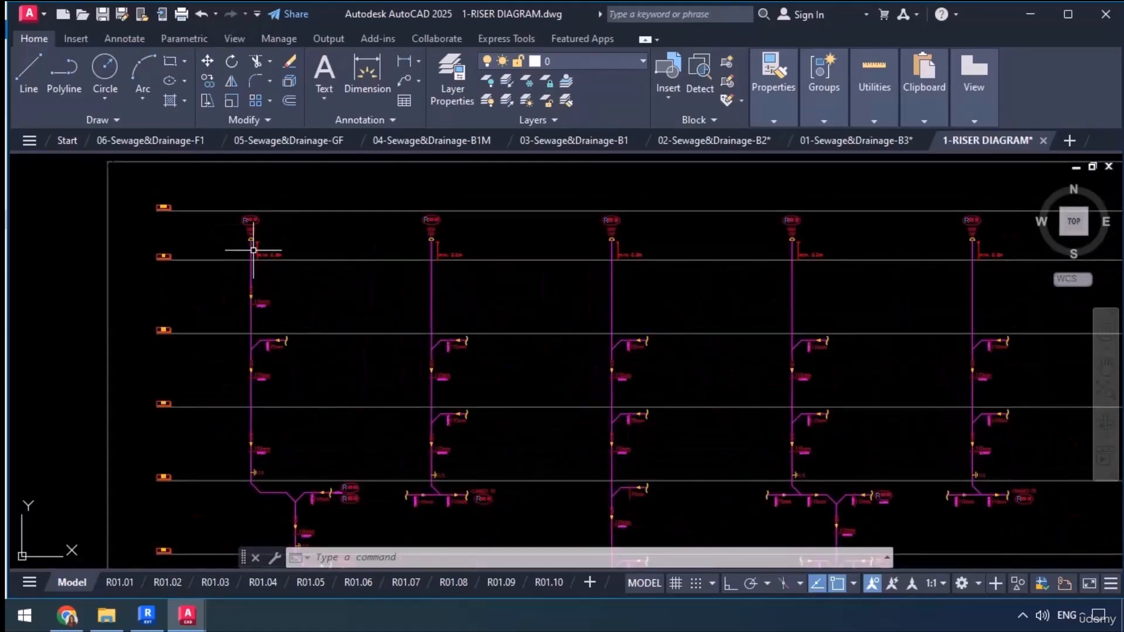
scroll(253, 199, "up", 8)
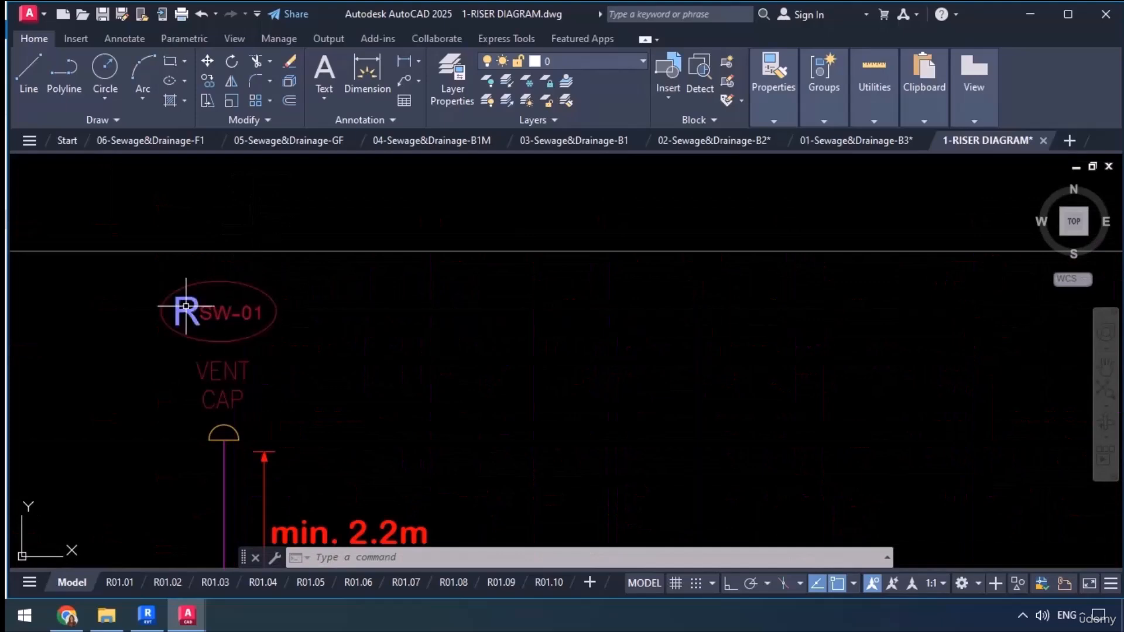
Follow riser SW-01 down through level F3 to its connection to riser SW-04 below F2.
scroll(186, 305, "down", 8)
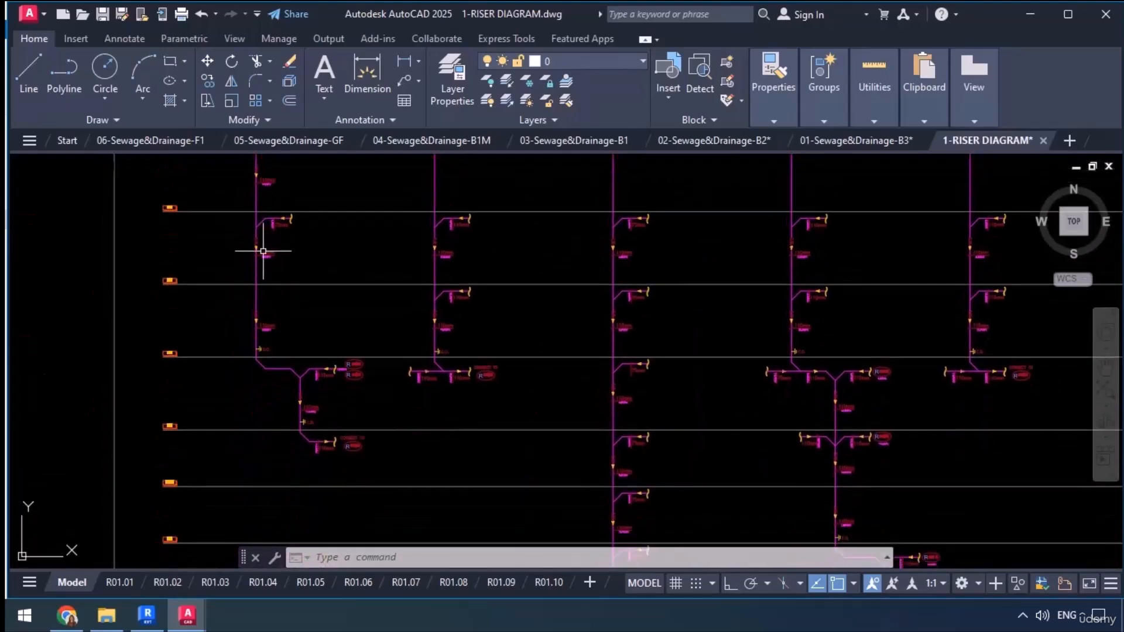
scroll(181, 366, "up", 8)
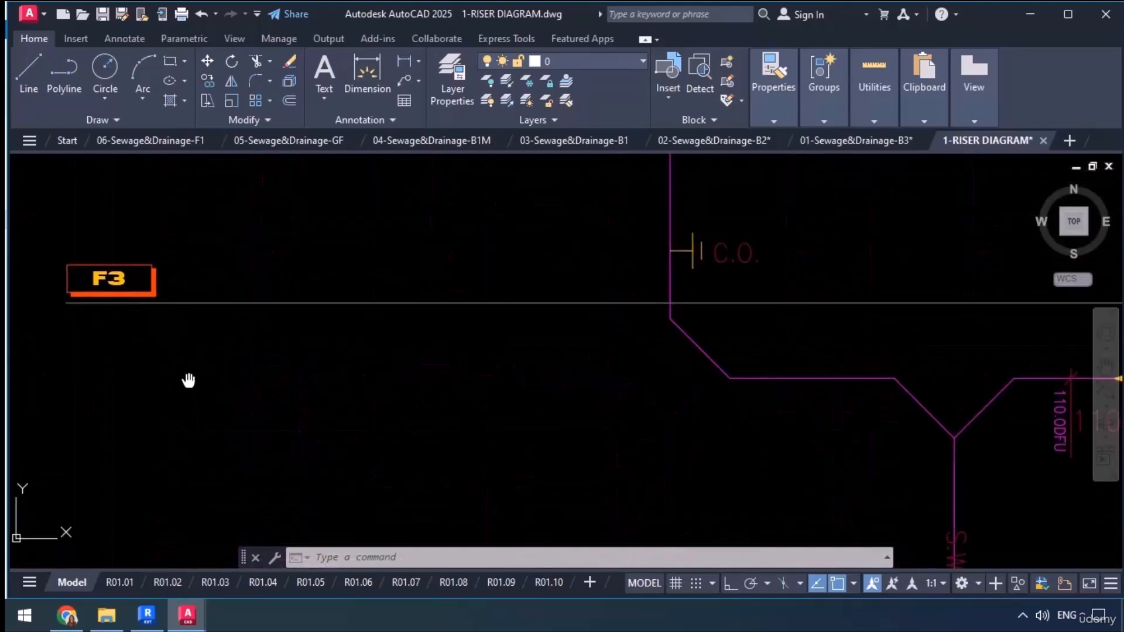
middle_click_drag(188, 381, 211, 330)
scroll(223, 280, "down", 4)
middle_click_drag(215, 415, 121, 384)
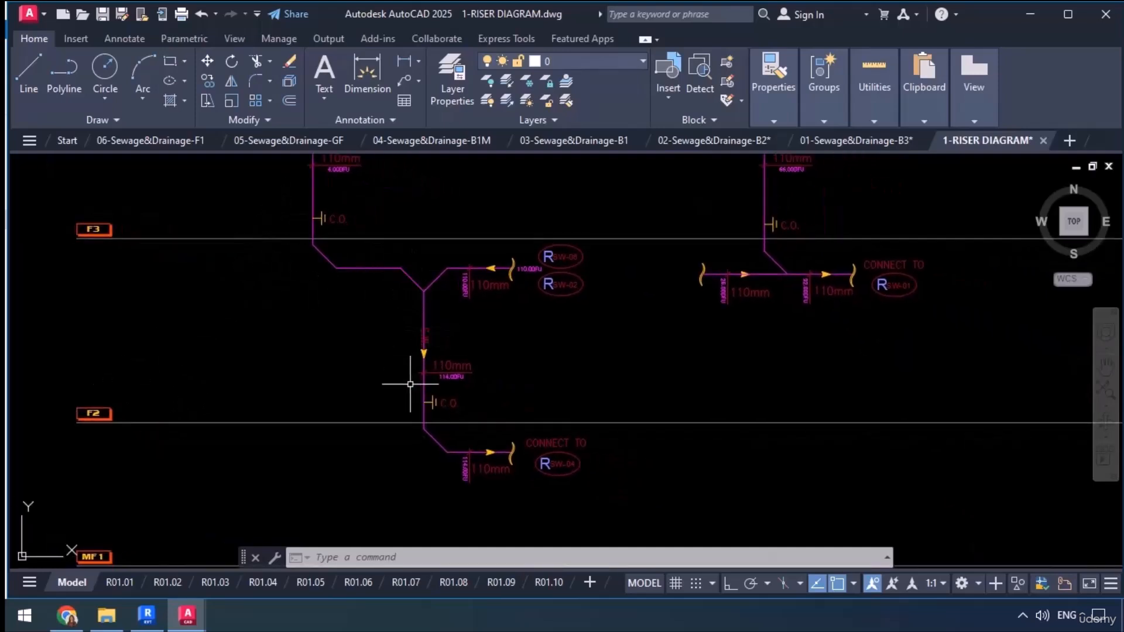
middle_click_drag(515, 485, 387, 399)
scroll(435, 393, "up", 2)
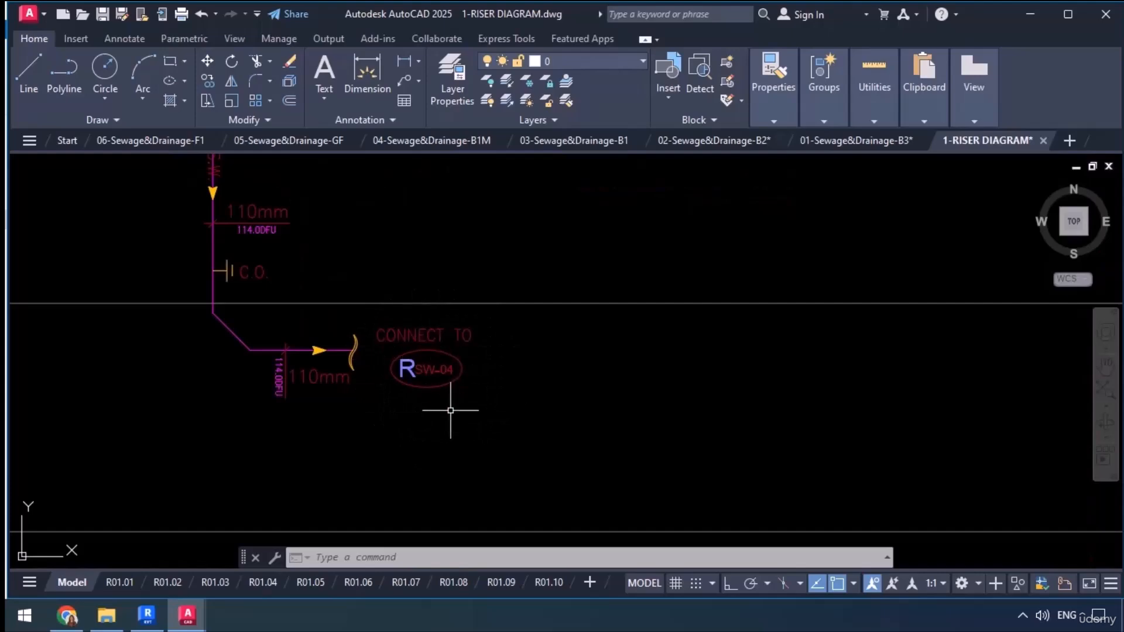
Trace riser SW-04 from its head past the SW-07 and SW-01 branch connections to its lower end.
scroll(401, 370, "down", 5)
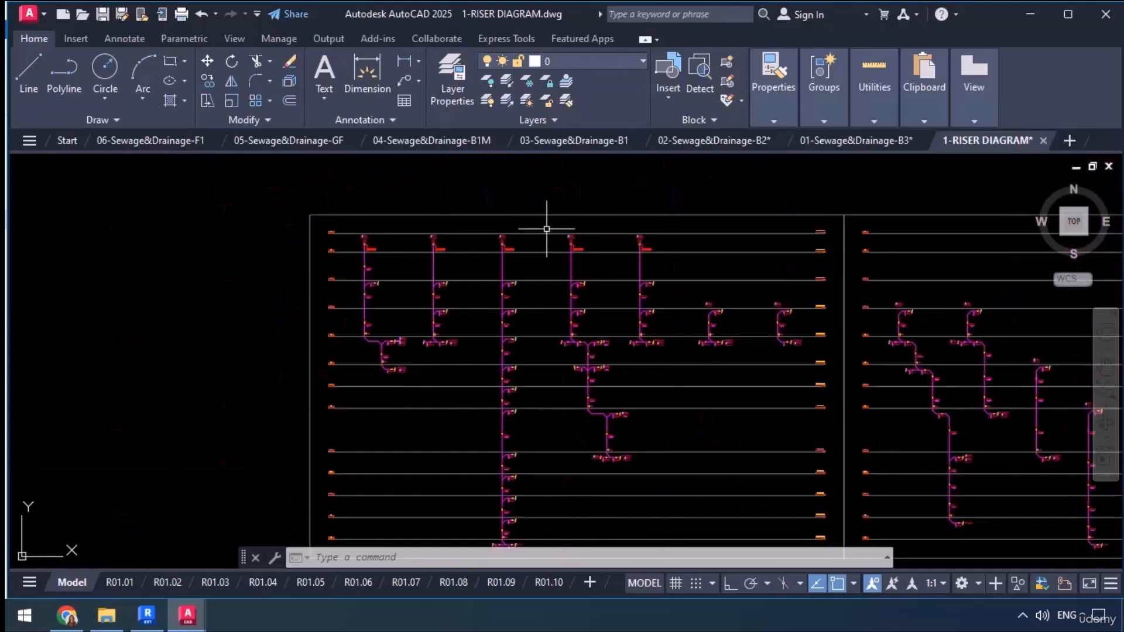
scroll(562, 240, "up", 8)
scroll(485, 243, "down", 6)
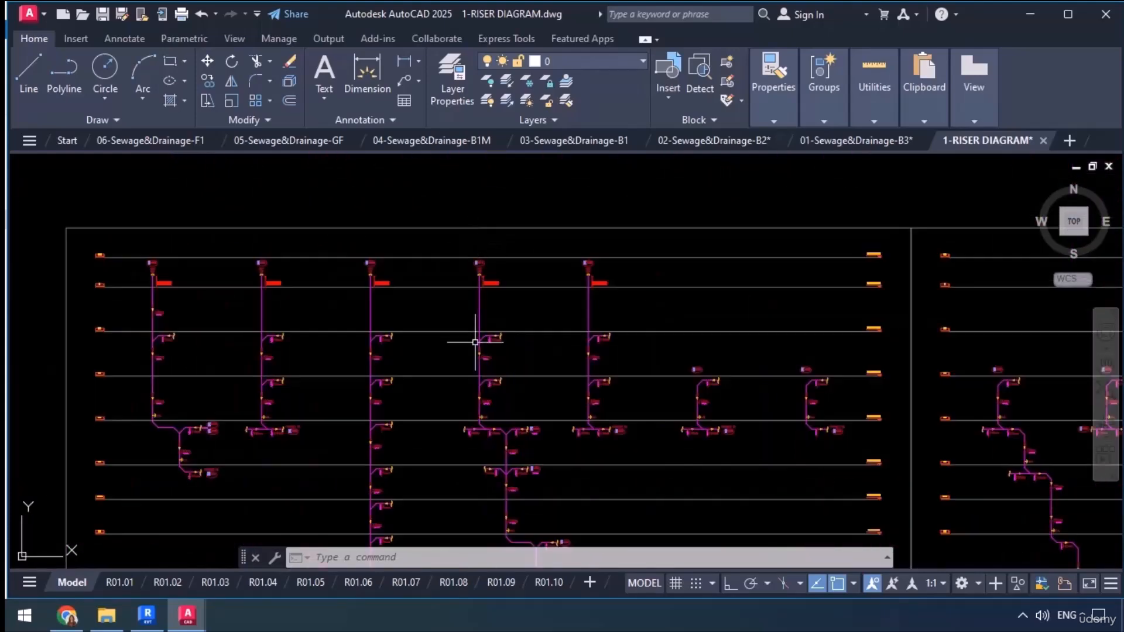
scroll(480, 342, "up", 6)
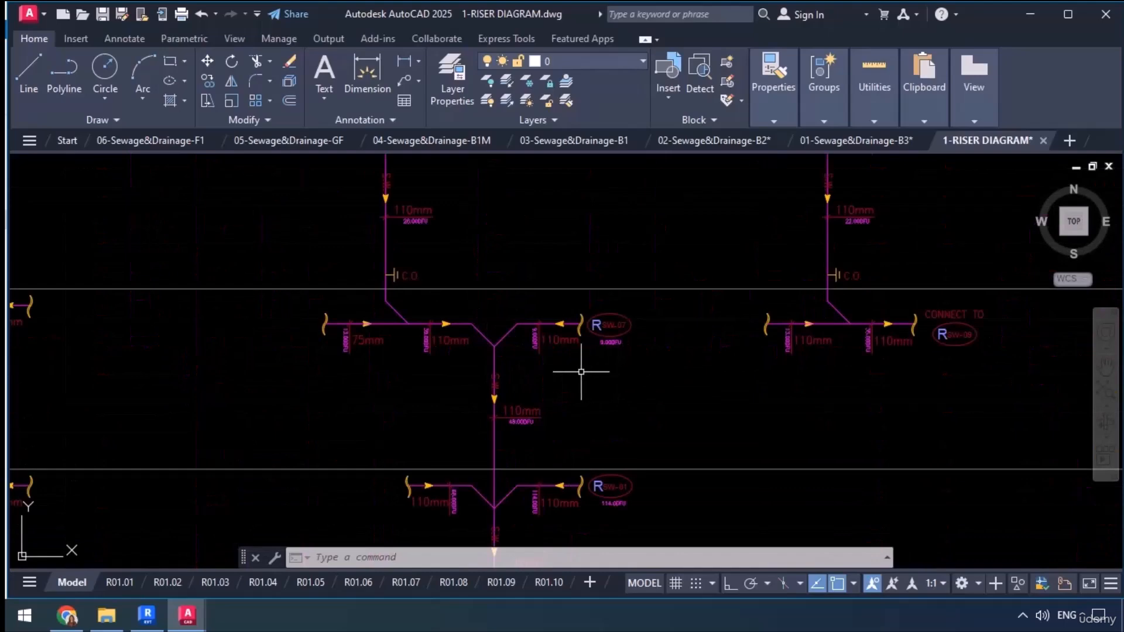
mouse_move(582, 372)
middle_mouse_down()
mouse_move(527, 344)
mouse_move(544, 334)
mouse_move(577, 344)
mouse_move(578, 247)
middle_mouse_up()
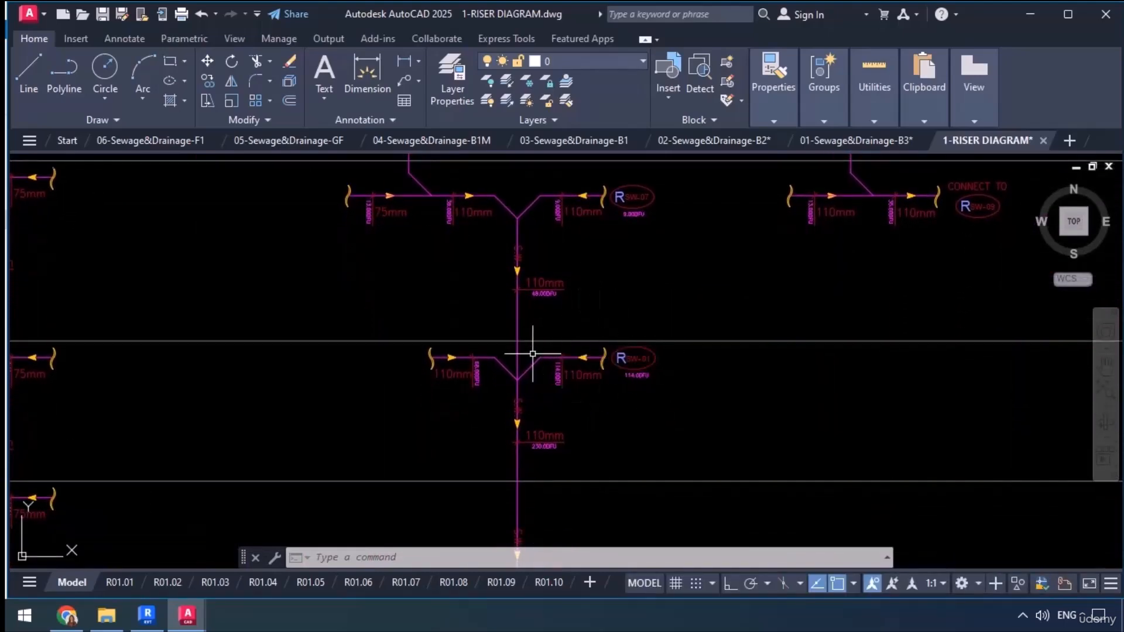
scroll(617, 326, "down", 5)
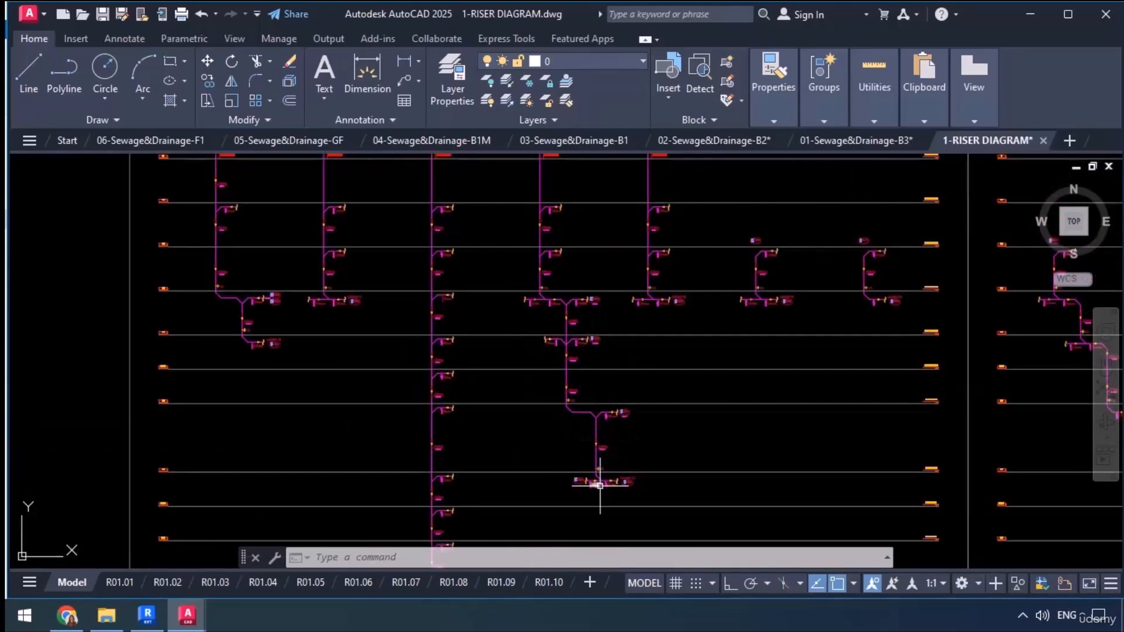
scroll(521, 439, "down", 2)
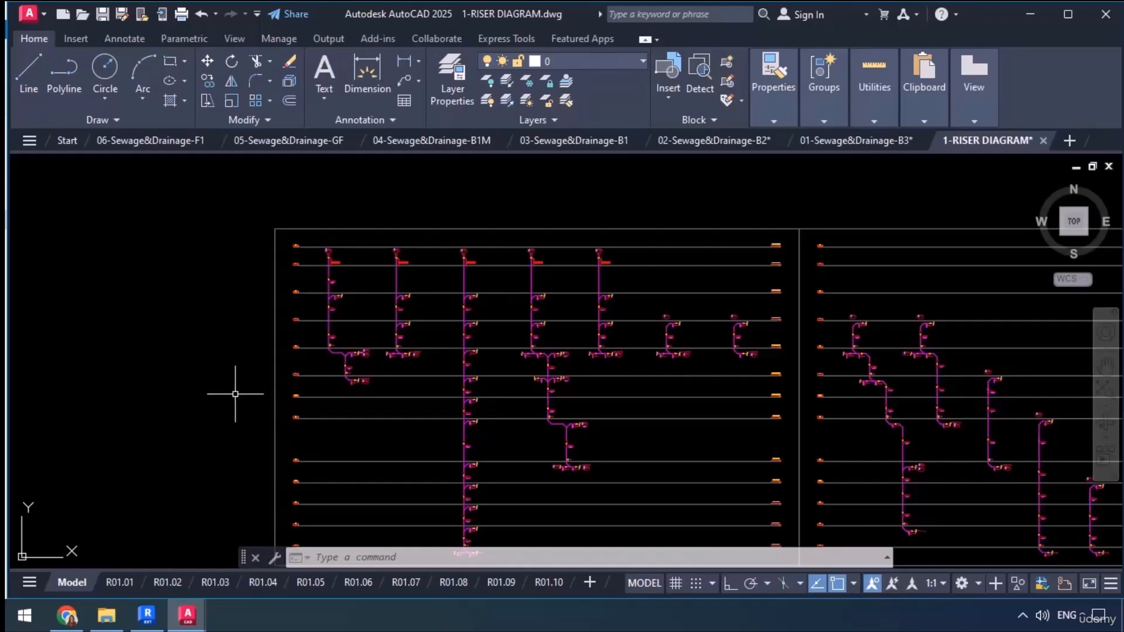
Bring up the 12-Sewage&Drainage-RF drawing to review the roof drains, followed by the 11-Sewage&Drainage-F5 drawing.
left_click(29, 140)
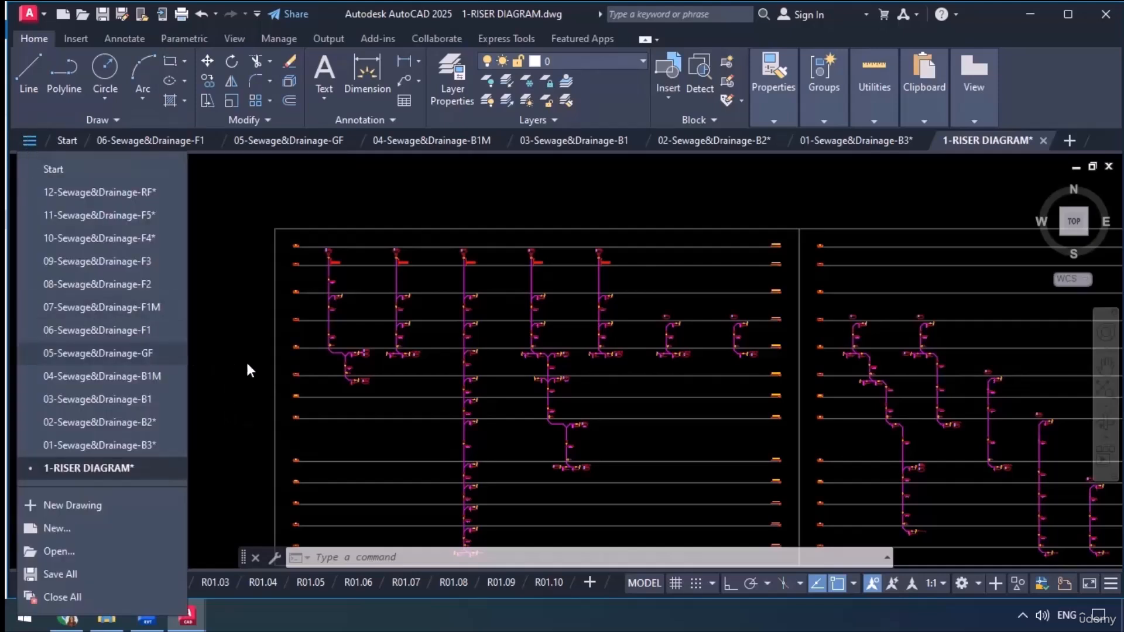
left_click(130, 193)
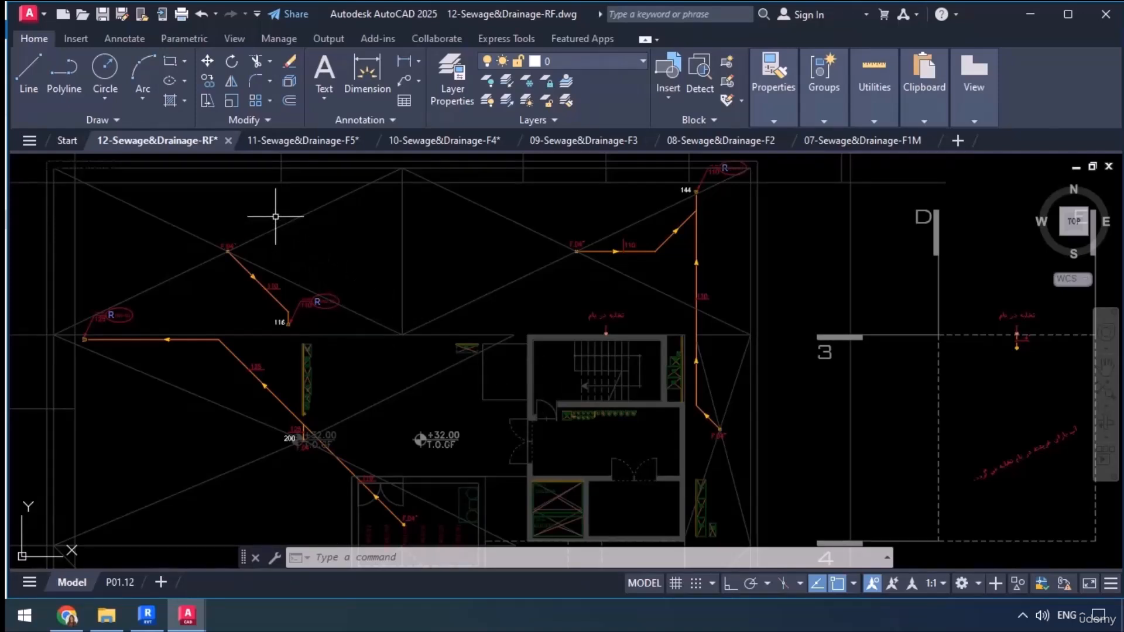
left_click(283, 143)
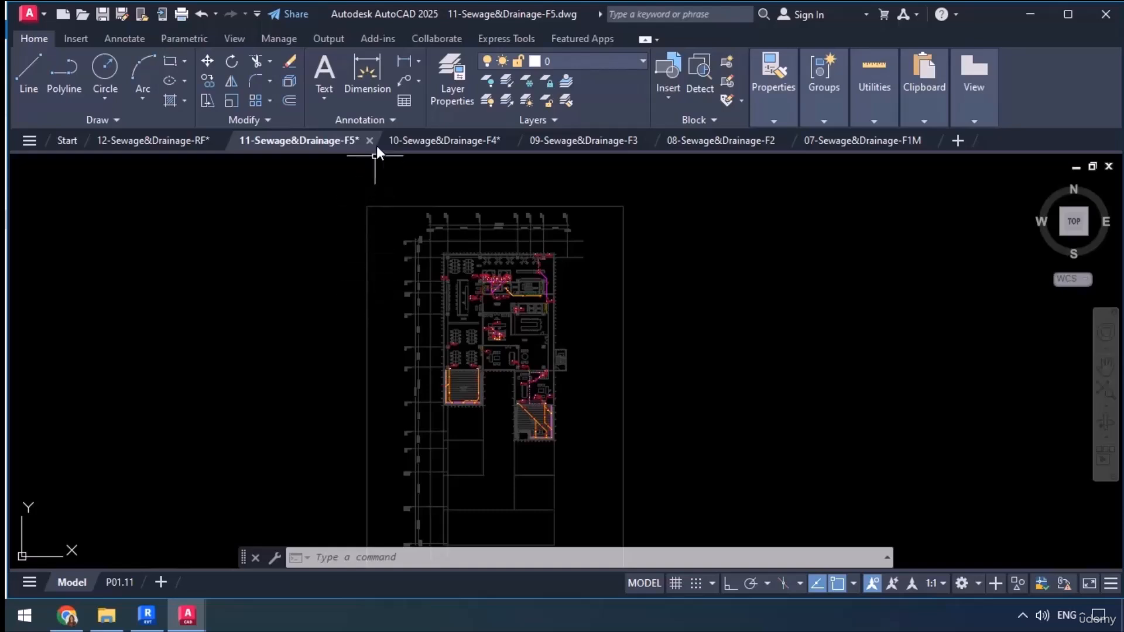
Add a horizontal linear dimension across the thickness of the solid-filled wall at its upper end in the F5 plan.
left_click(403, 58)
scroll(484, 276, "up", 8)
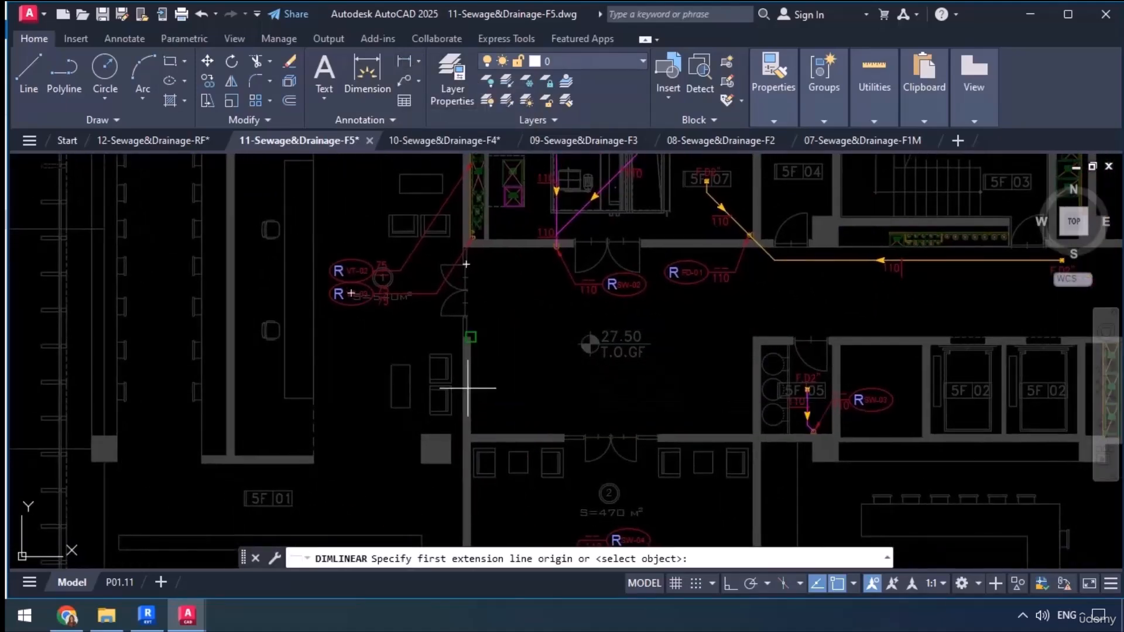
scroll(459, 325, "up", 8)
middle_click_drag(514, 397, 469, 326)
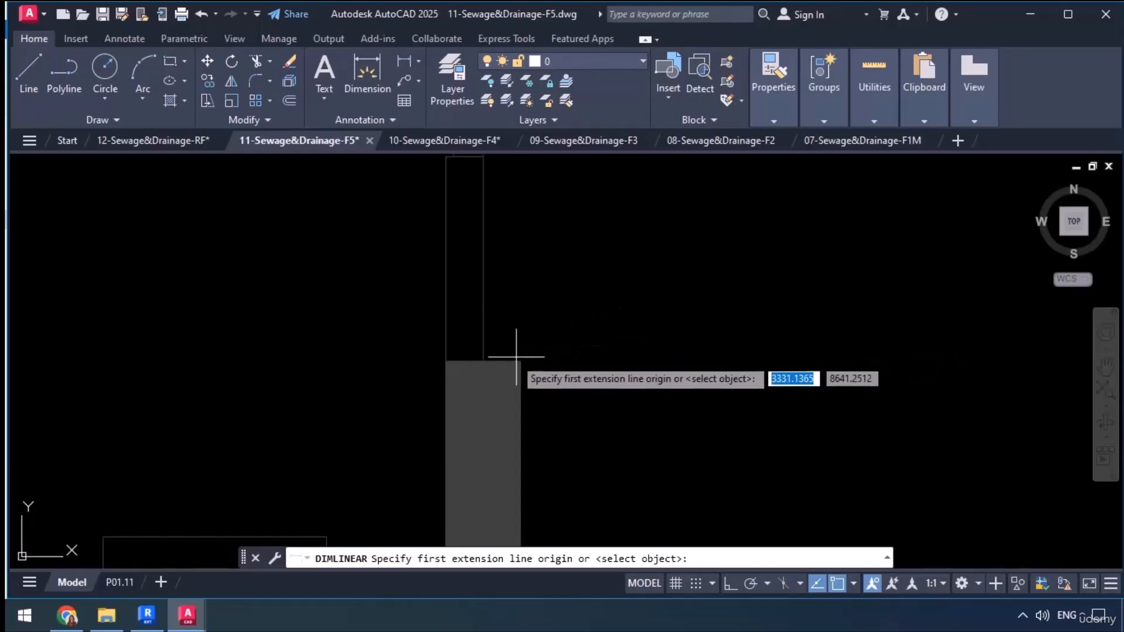
left_click(472, 353)
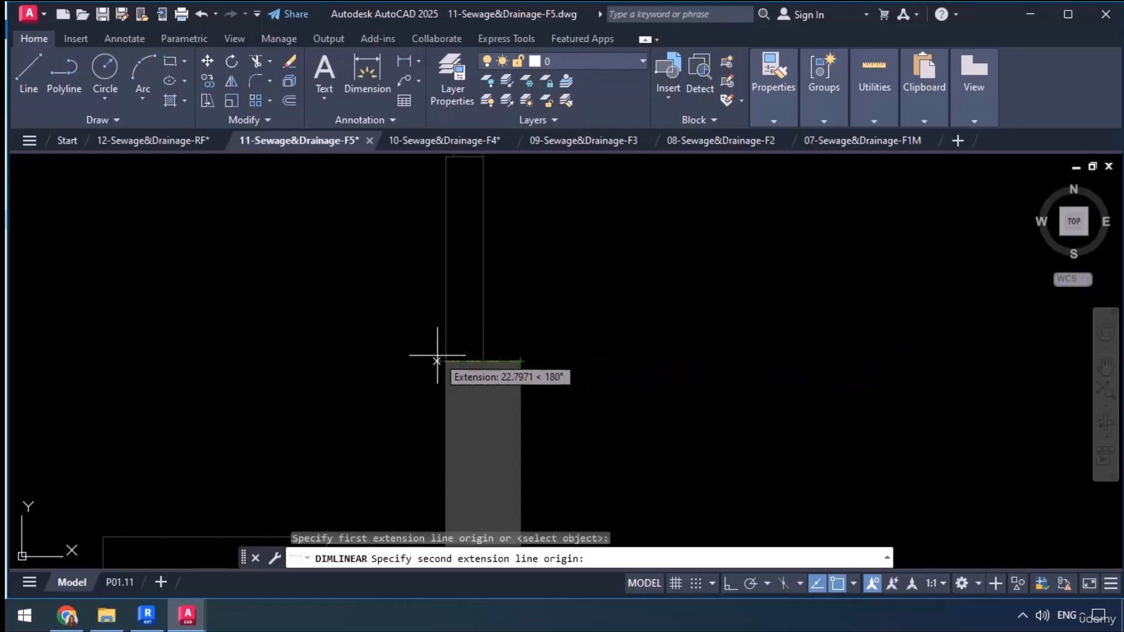
left_click(446, 361)
left_click(374, 323)
scroll(445, 304, "up", 10)
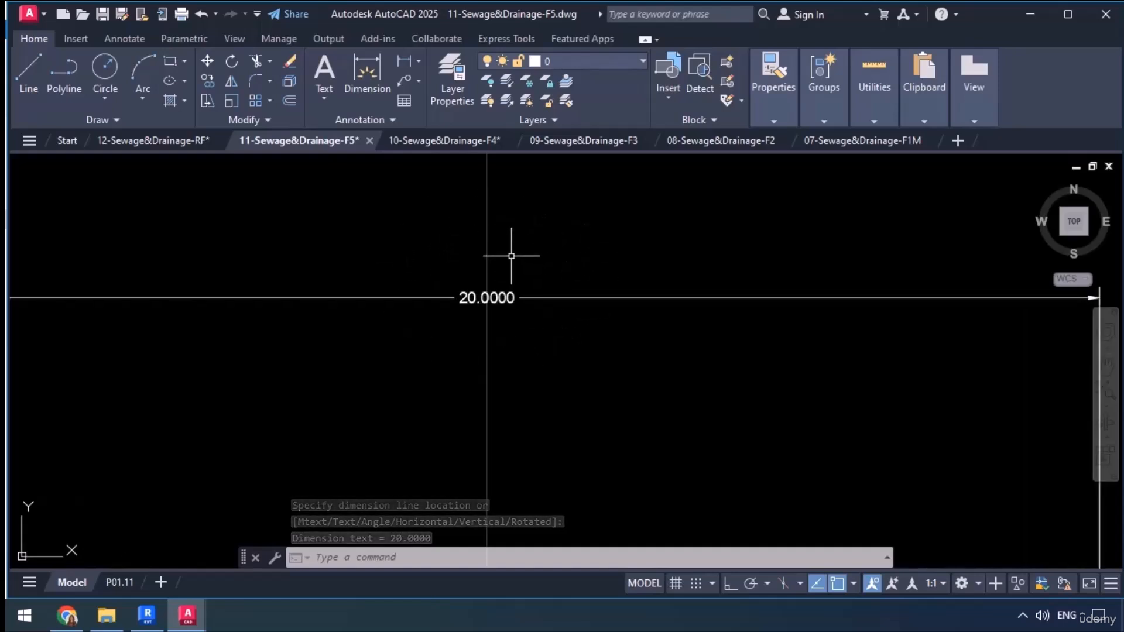
scroll(509, 251, "down", 5)
middle_click_drag(531, 339, 500, 301)
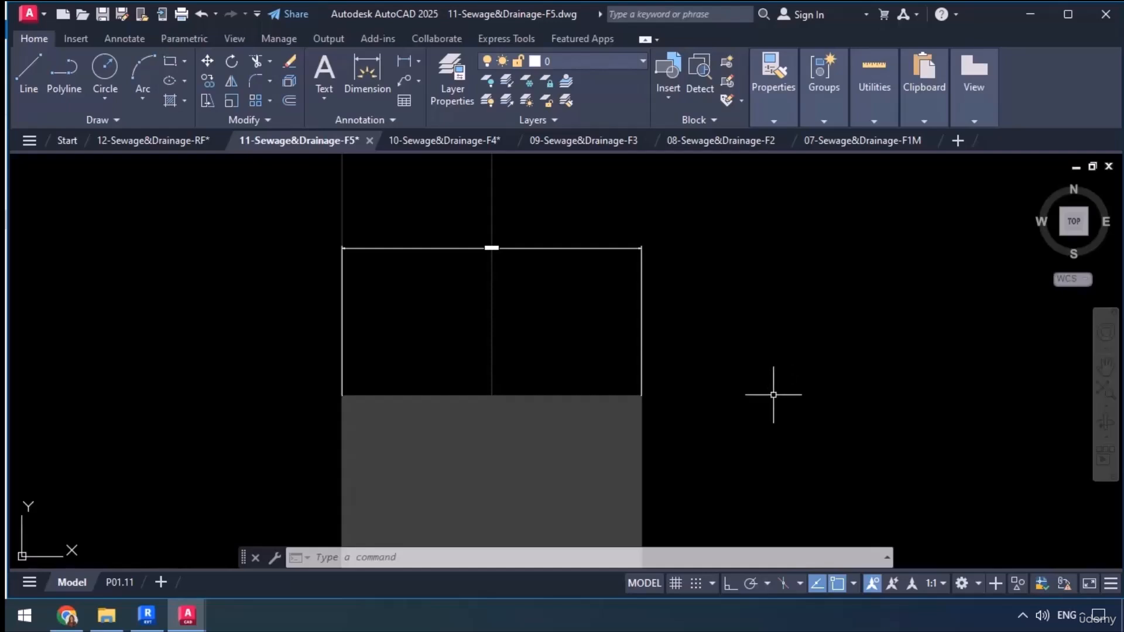
Check the measurement scale factor in the Standard dimension style's primary units without changing the style.
left_click(367, 119)
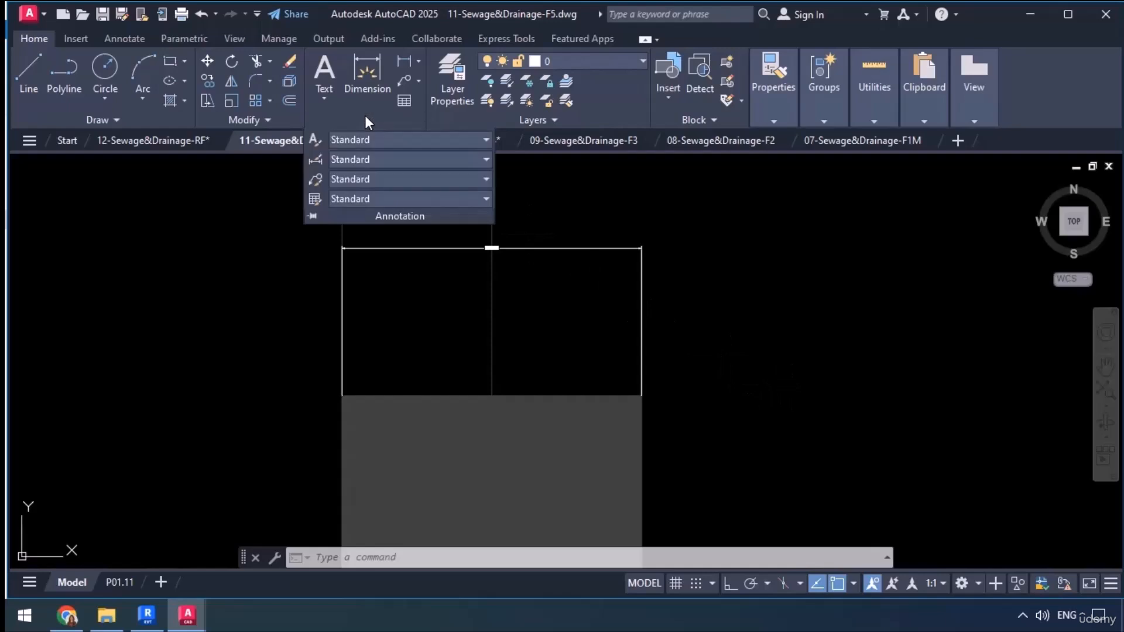
left_click(317, 160)
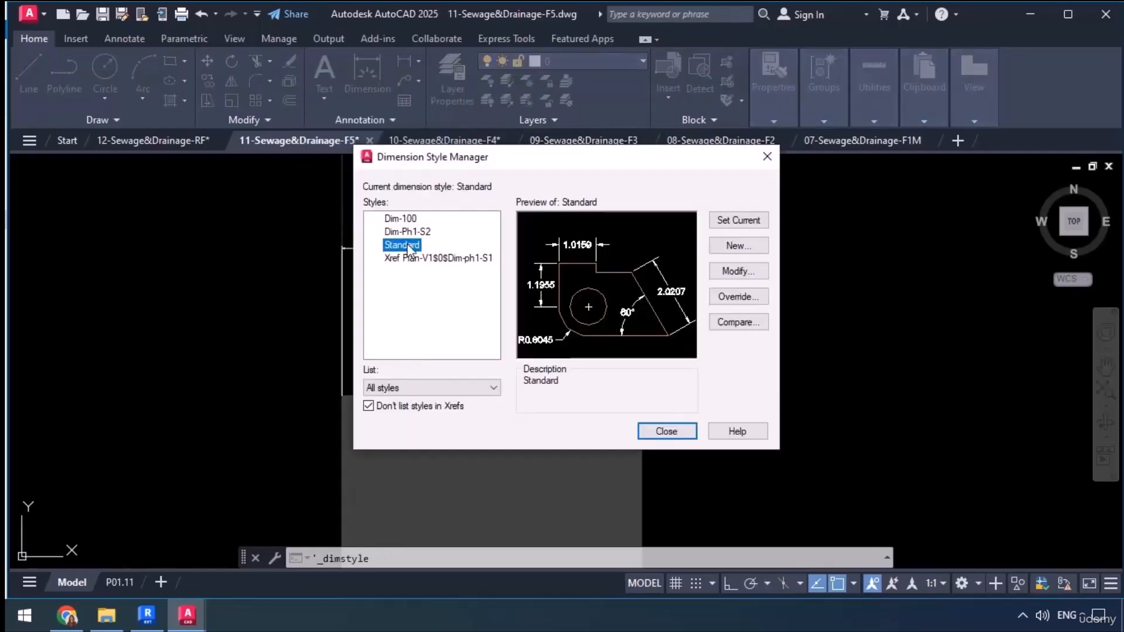
left_click(747, 274)
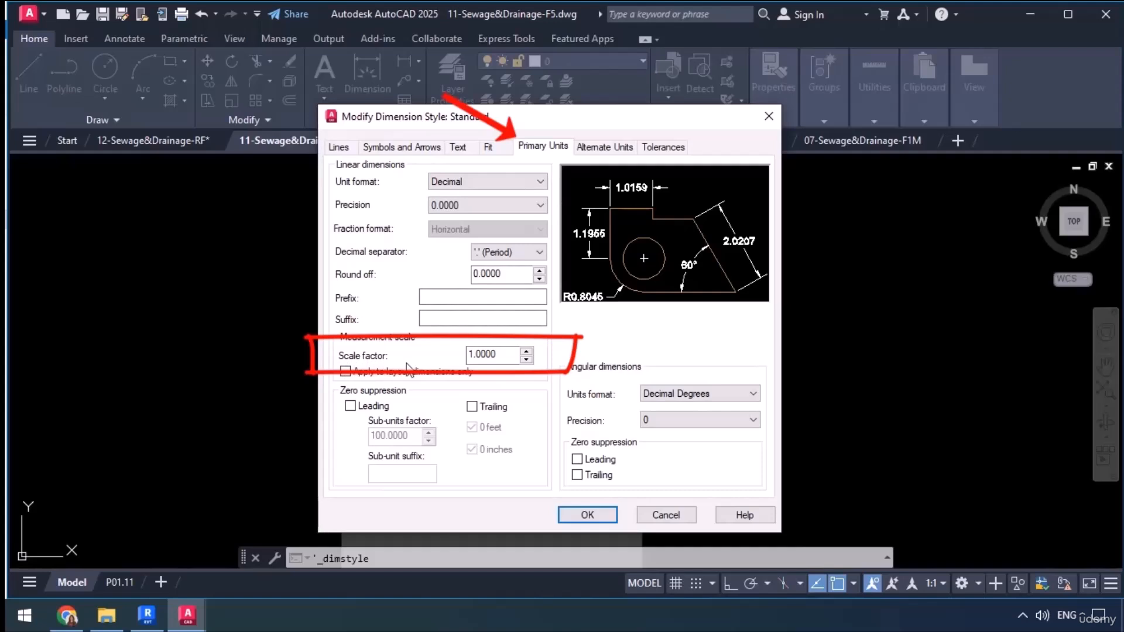
mouse_move(512, 379)
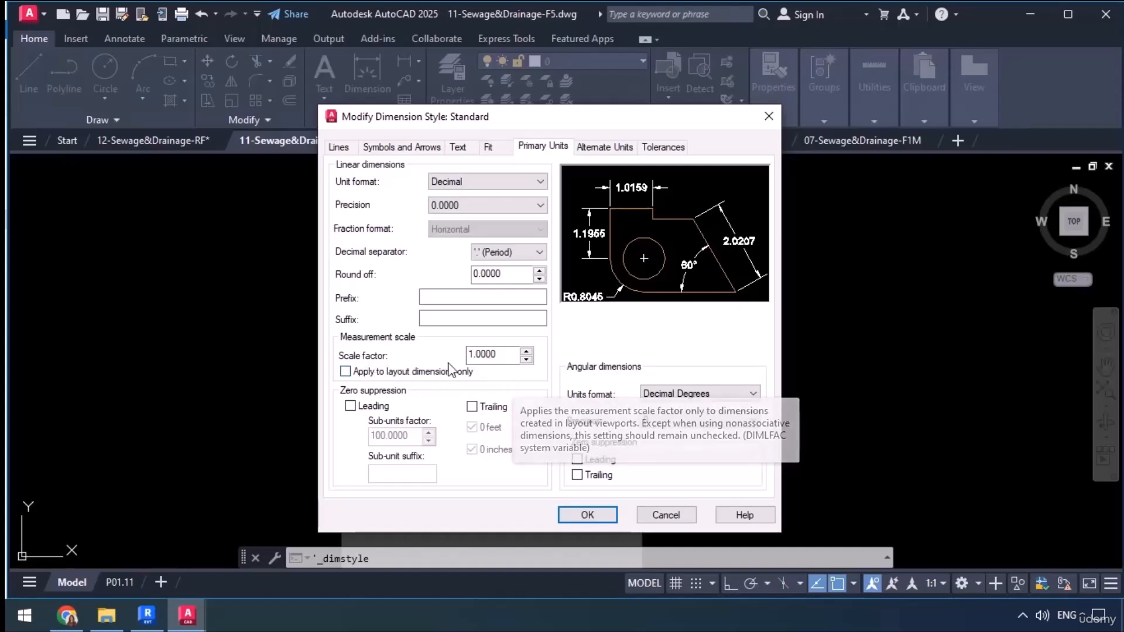
left_click(658, 515)
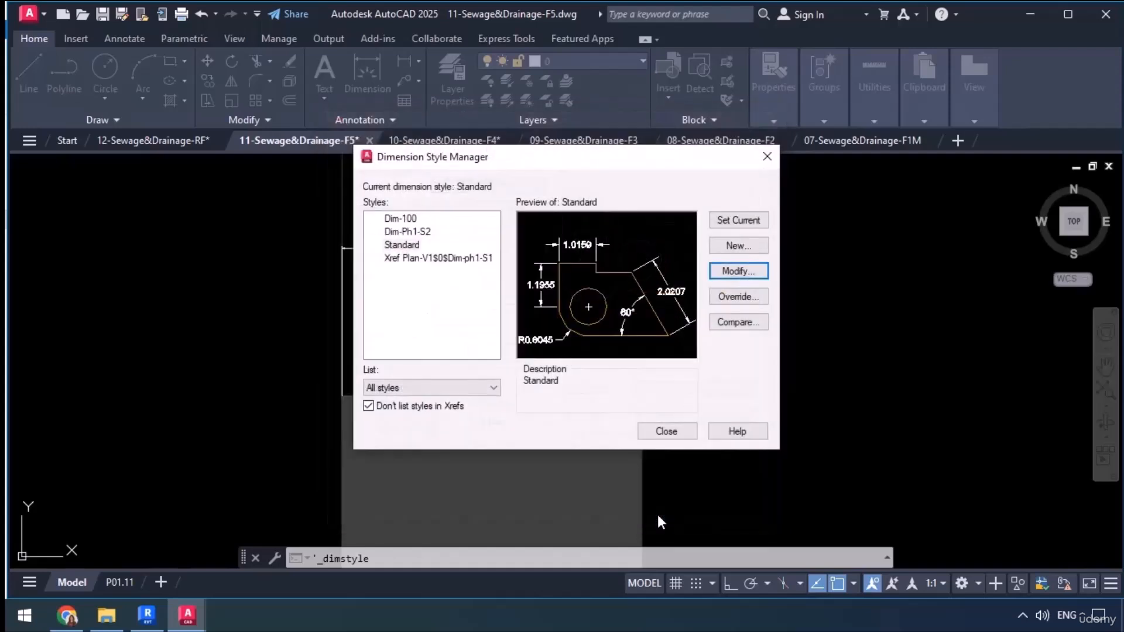
left_click(661, 433)
scroll(613, 361, "down", 3)
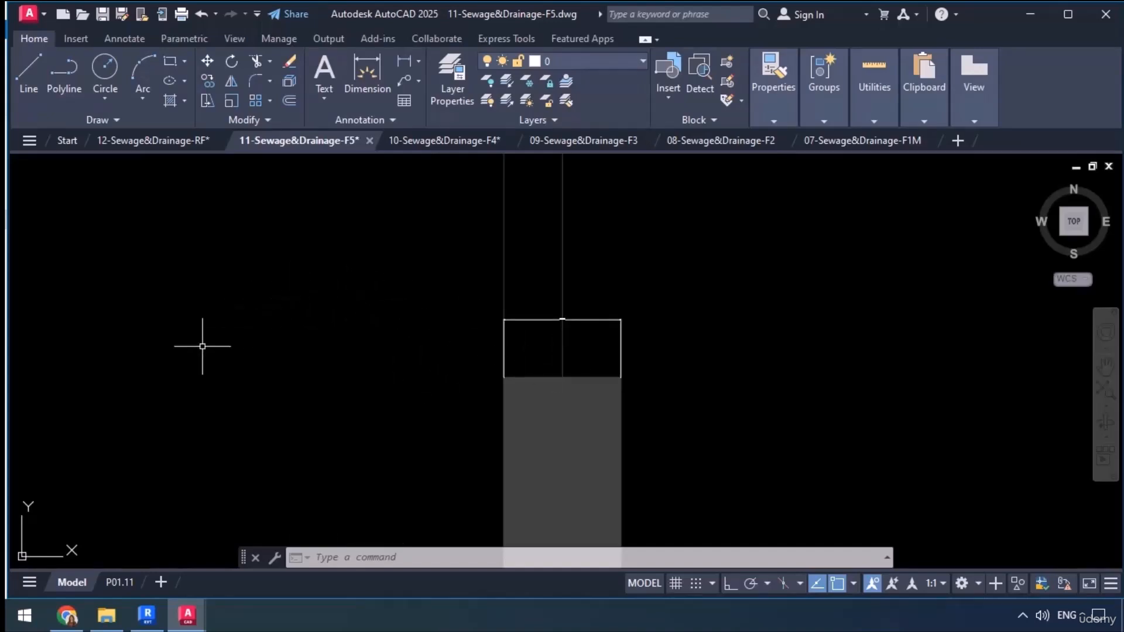
Switch to Revit and open the Roof Floor Plan - Sanitary&Vent view from the Plumbing discipline.
left_click(148, 618)
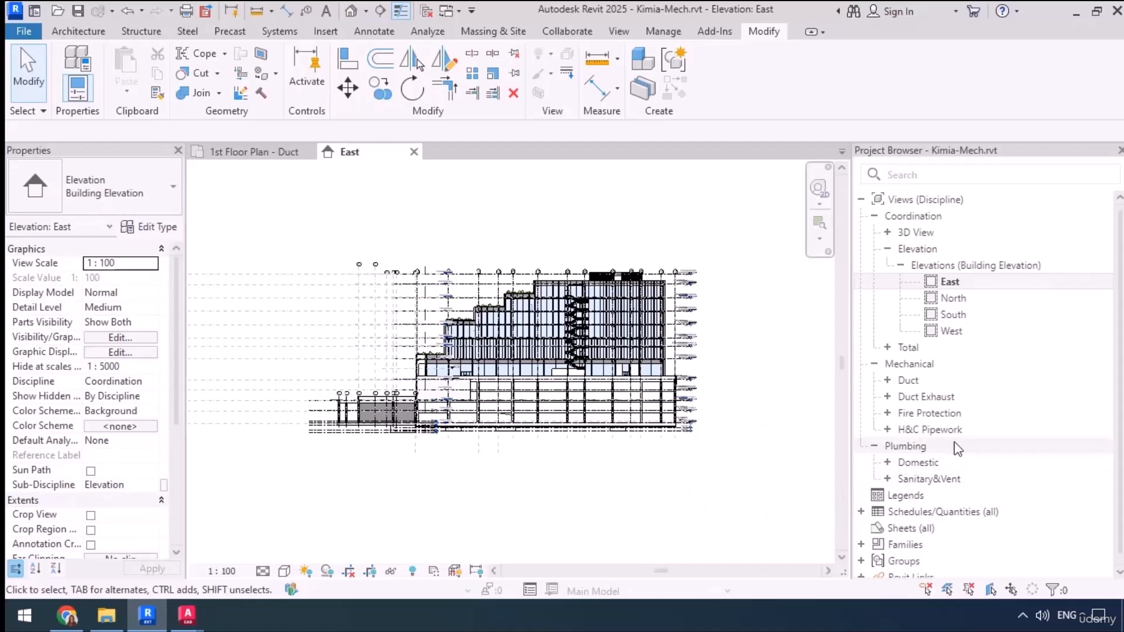
left_click(888, 479)
scroll(1016, 459, "down", 4)
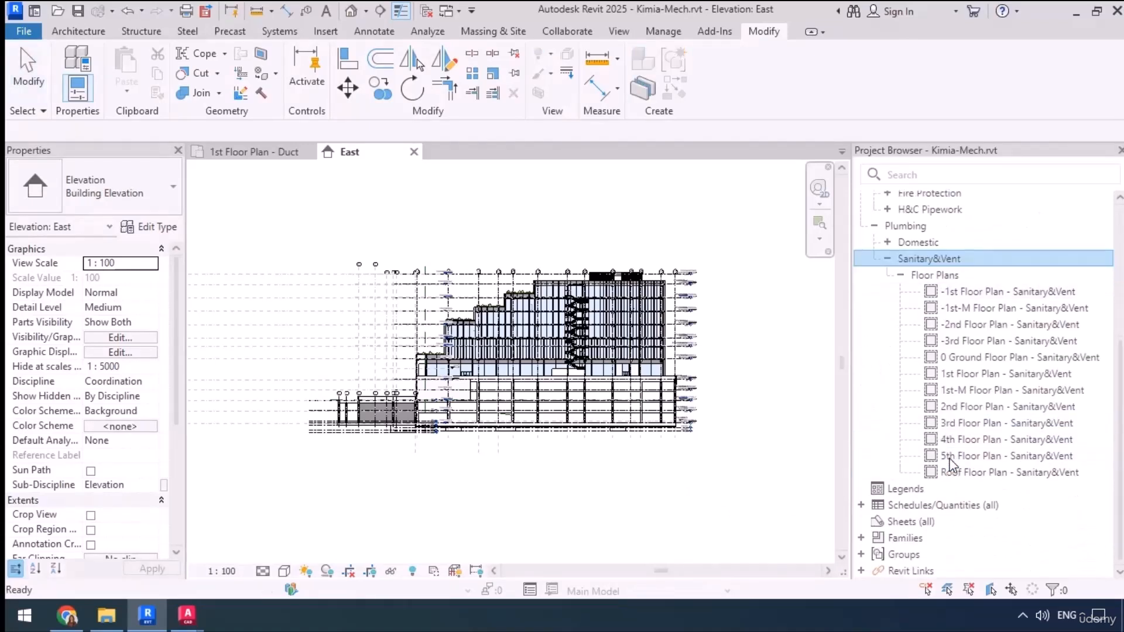
left_click(956, 472)
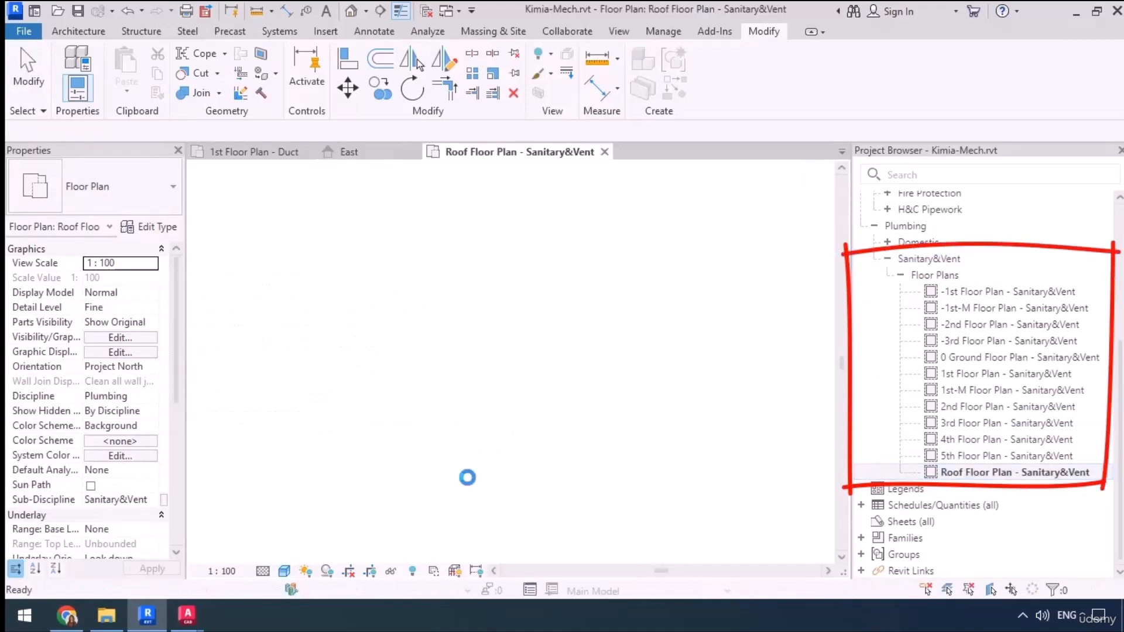
Start linking a CAD file and choose 12-Sewage&Drainage-RF.dwg from MECH PLAN, 01-PLAN, 01-SEWAGE.
left_click(328, 33)
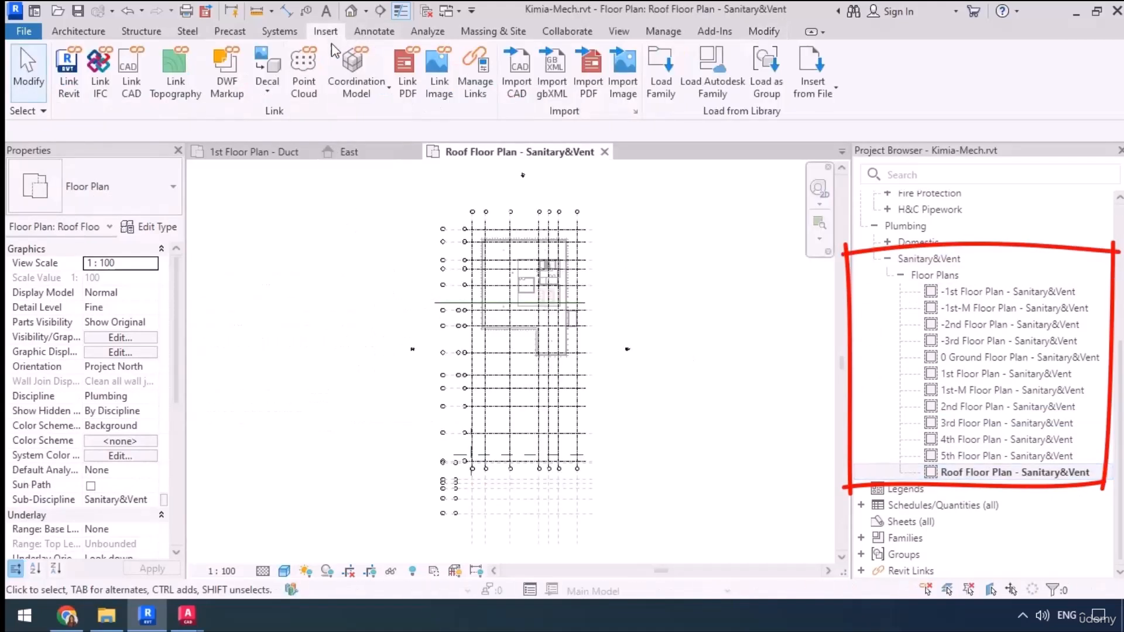
left_click(131, 75)
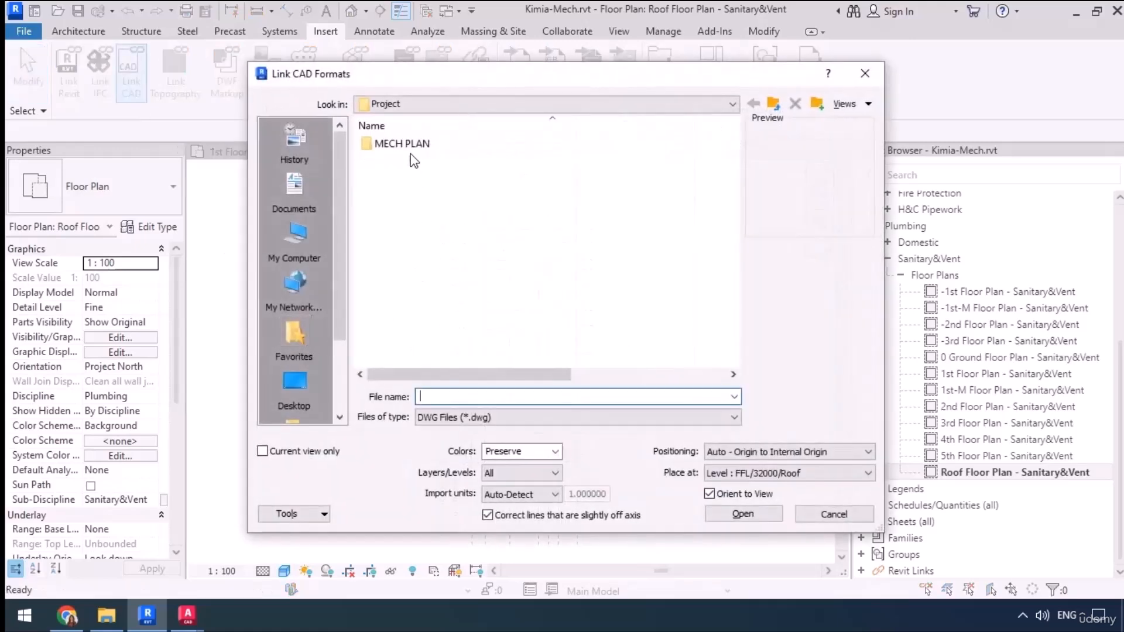
left_click(410, 148)
double_click(410, 147)
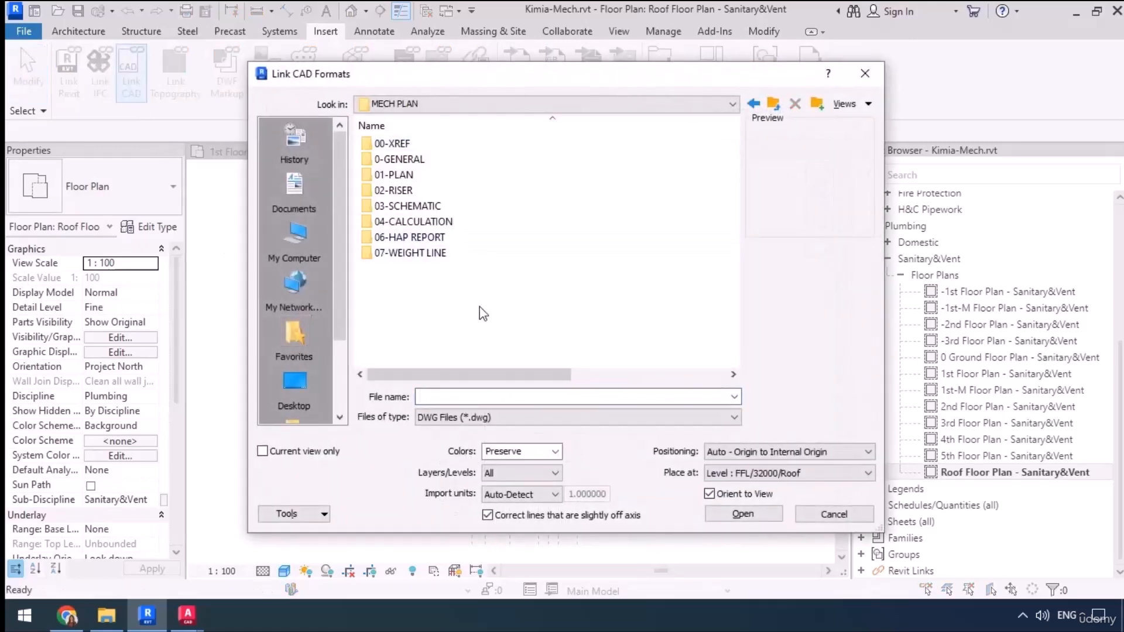
double_click(401, 174)
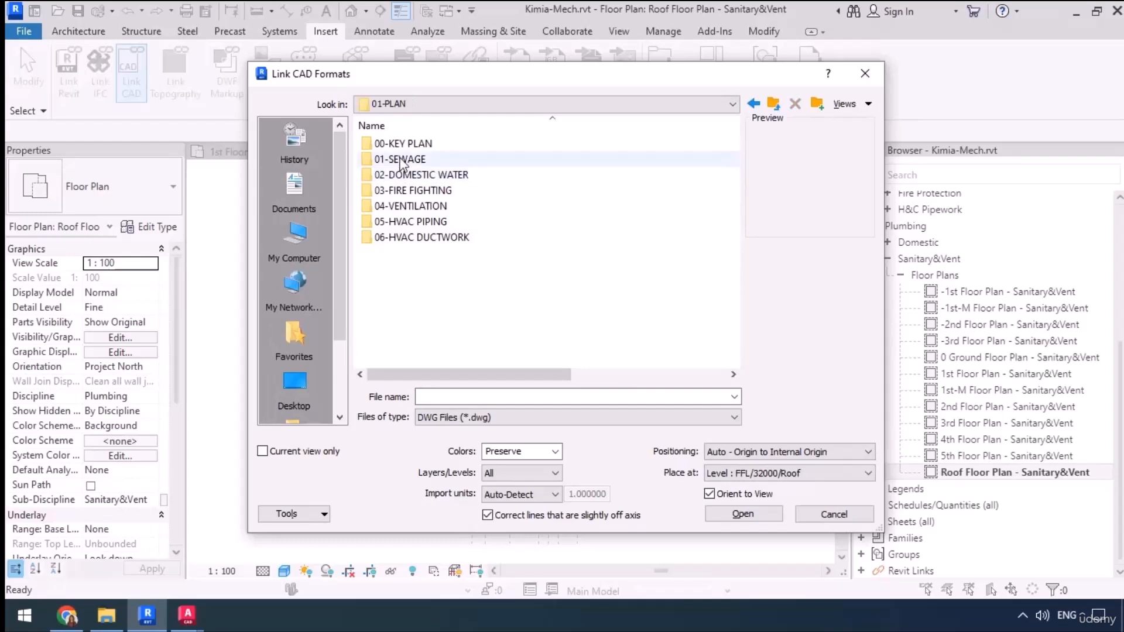
left_click(400, 160)
double_click(401, 159)
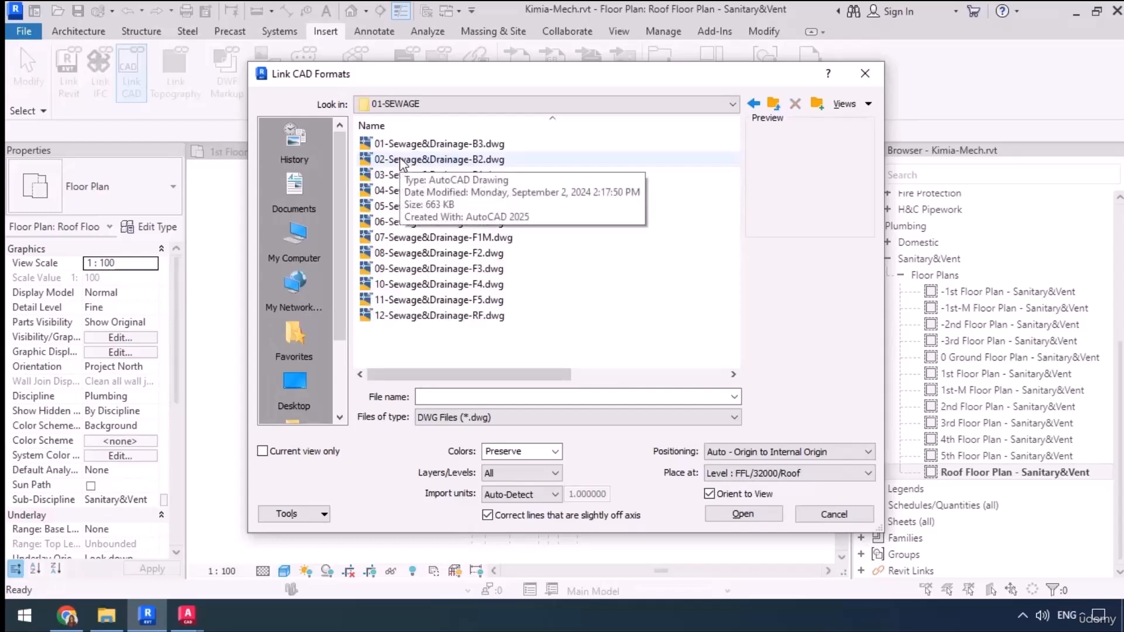
left_click(430, 316)
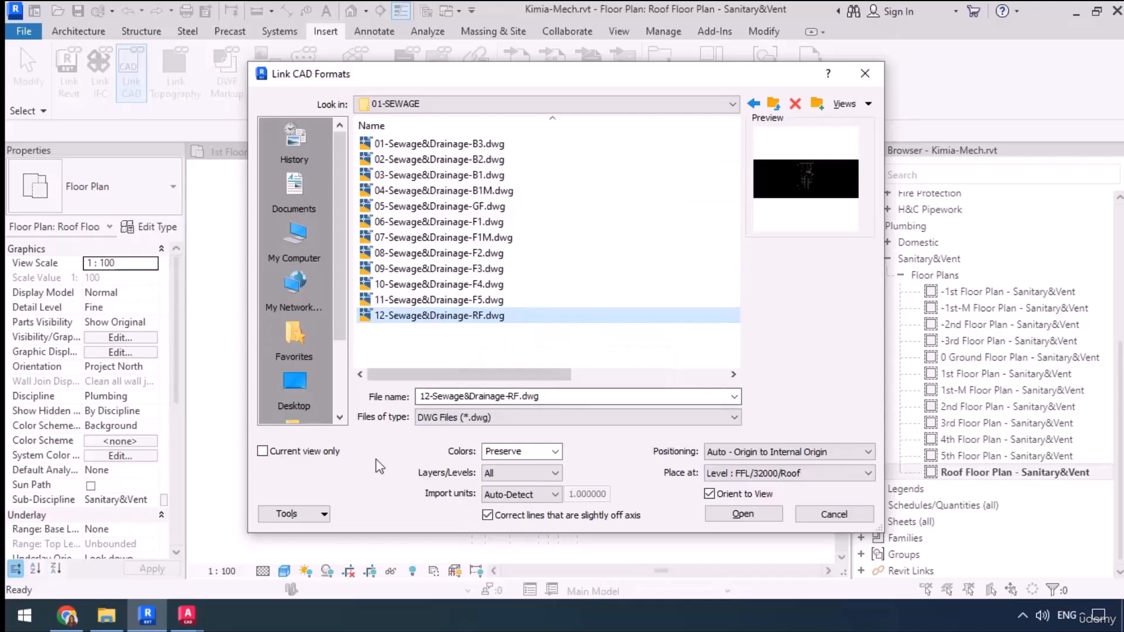
Link the drawing to the current view only, with import units in centimeter and positioning Auto - Center to Center.
left_click(261, 453)
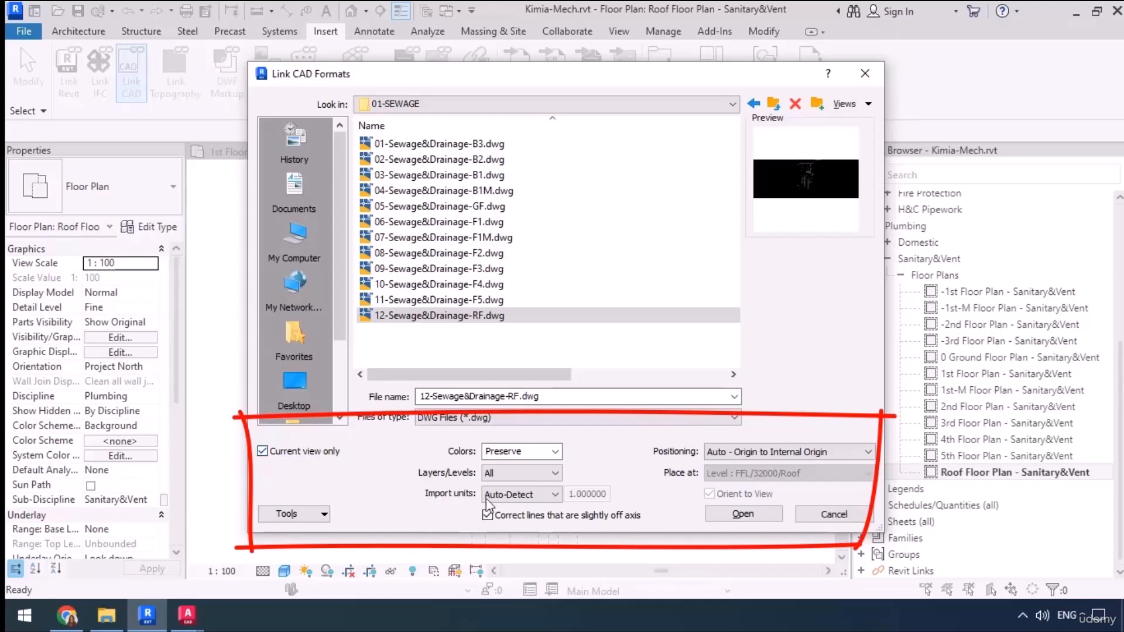
left_click(509, 497)
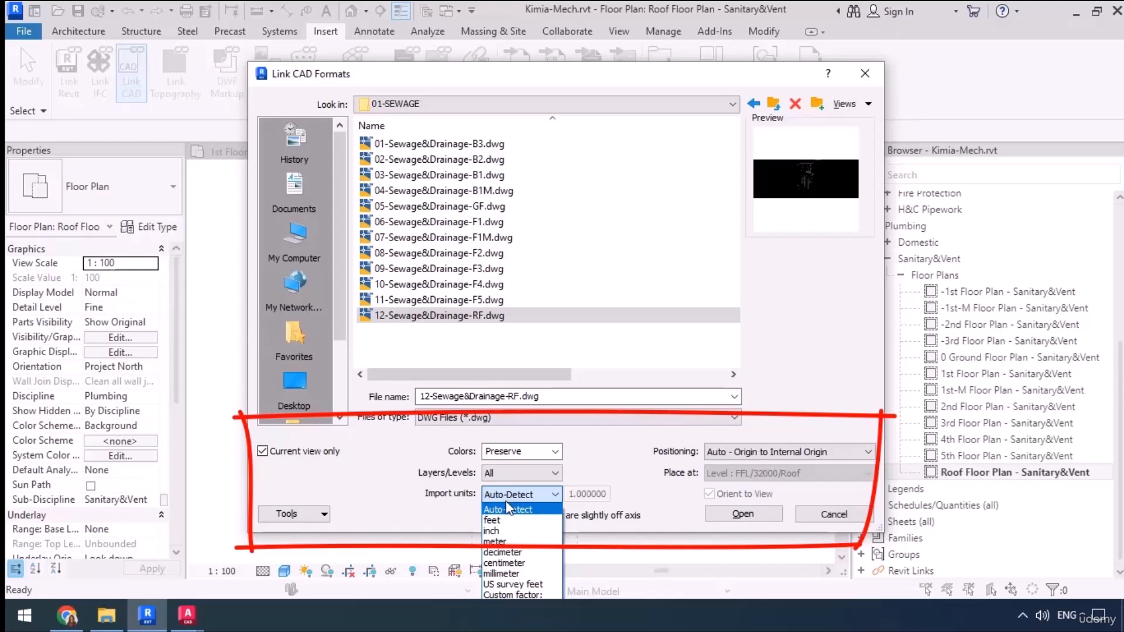
left_click(501, 562)
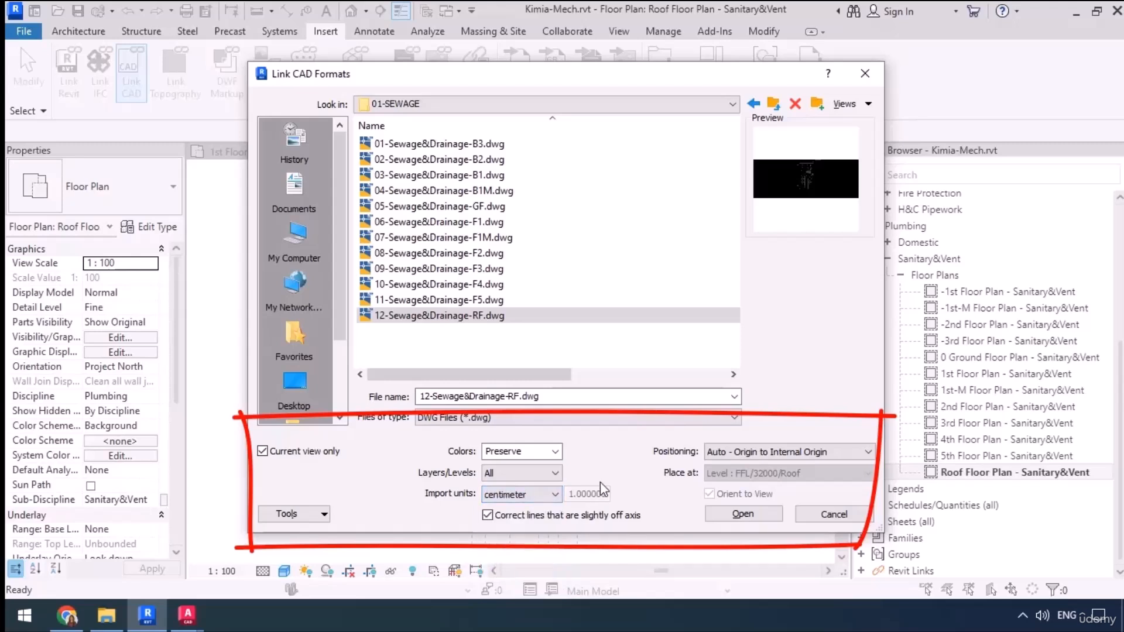
left_click(766, 455)
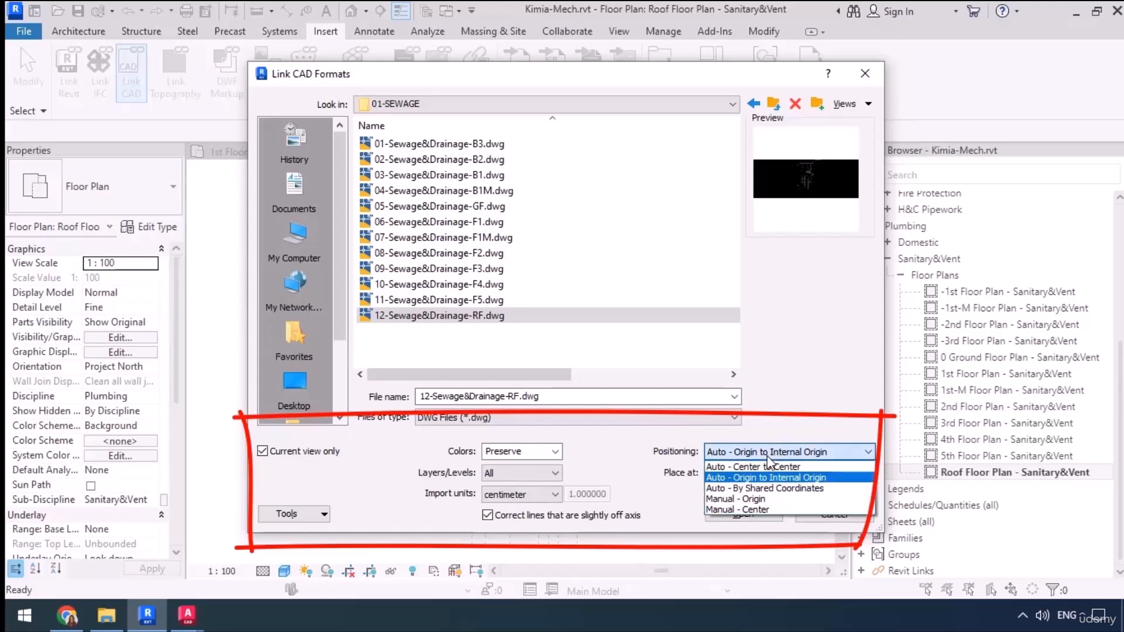
left_click(761, 464)
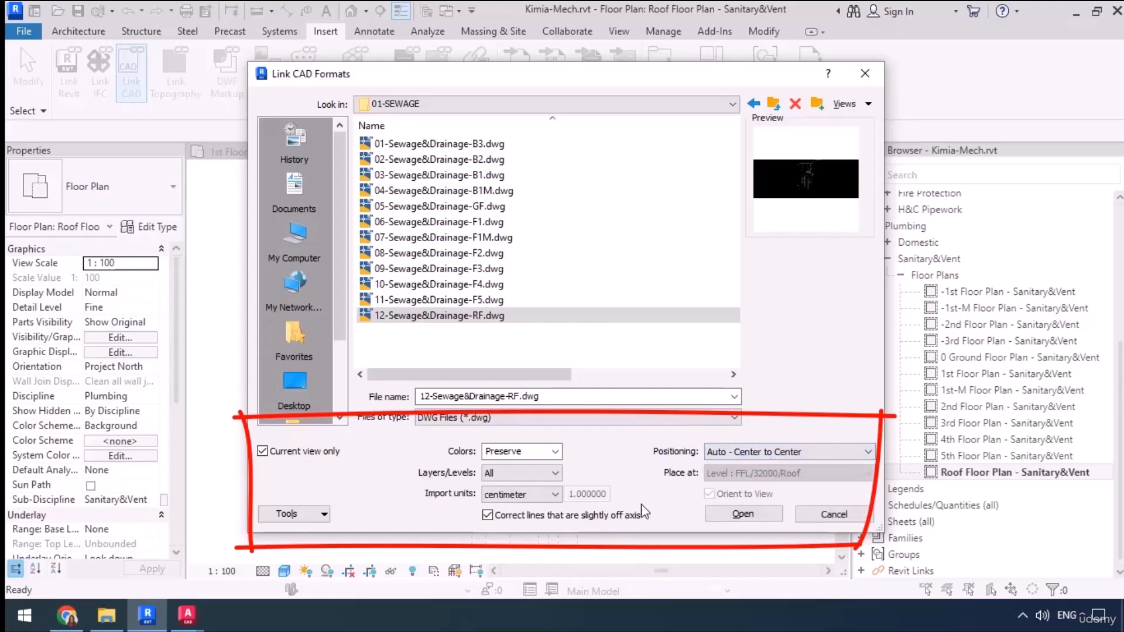
left_click(738, 514)
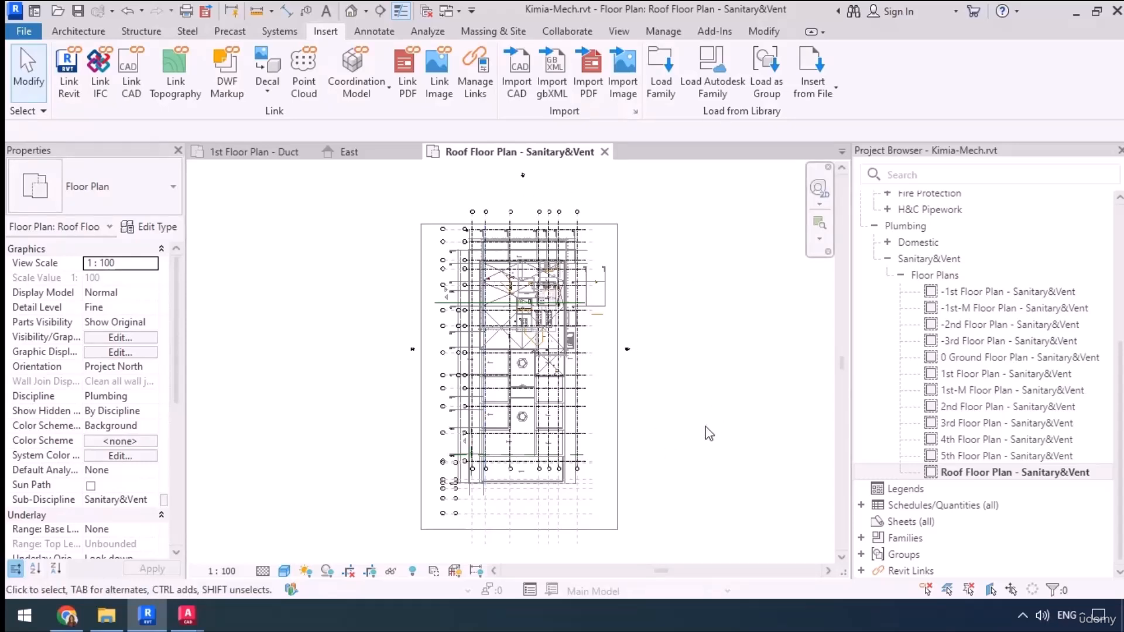
Enable selection of links and move the linked roof drawing to the right of the model, clear of its grids.
left_click(925, 589)
scroll(299, 343, "down", 2)
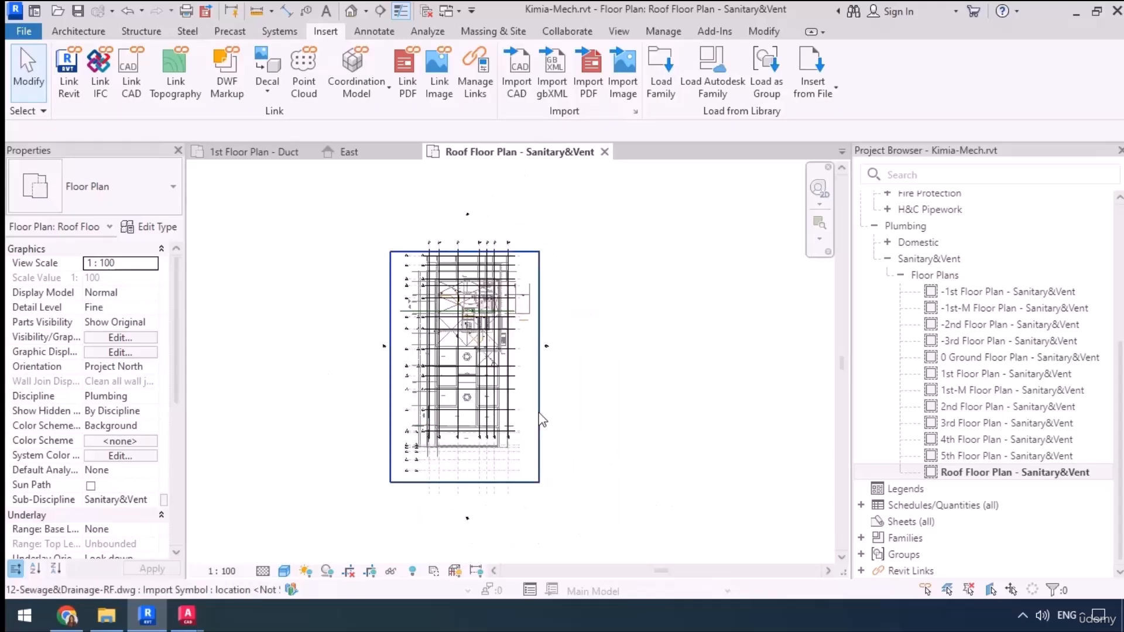
left_click_drag(543, 419, 717, 406)
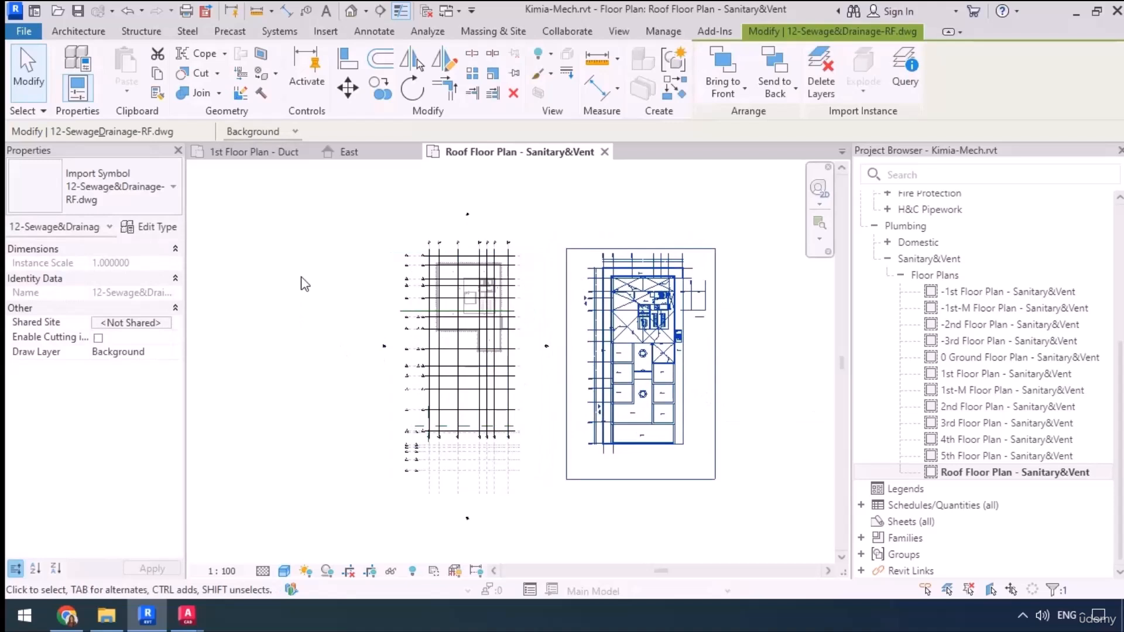
left_click(315, 321)
scroll(473, 281, "up", 1)
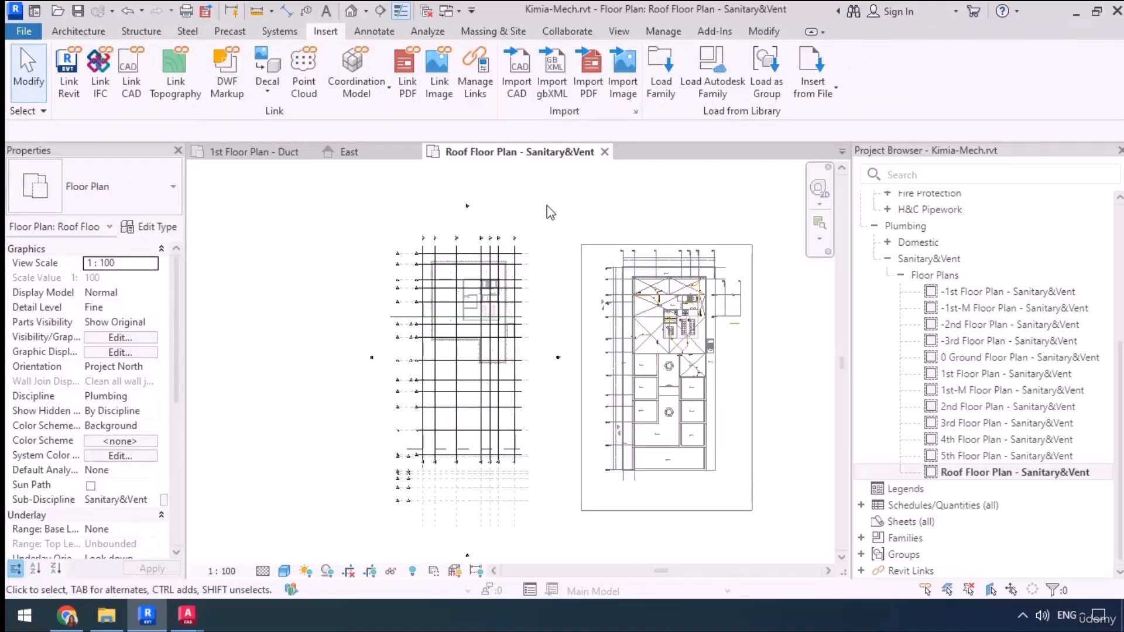
Align grid line 1 of the linked roof drawing with the model's grid 1.
key("a")
key("l")
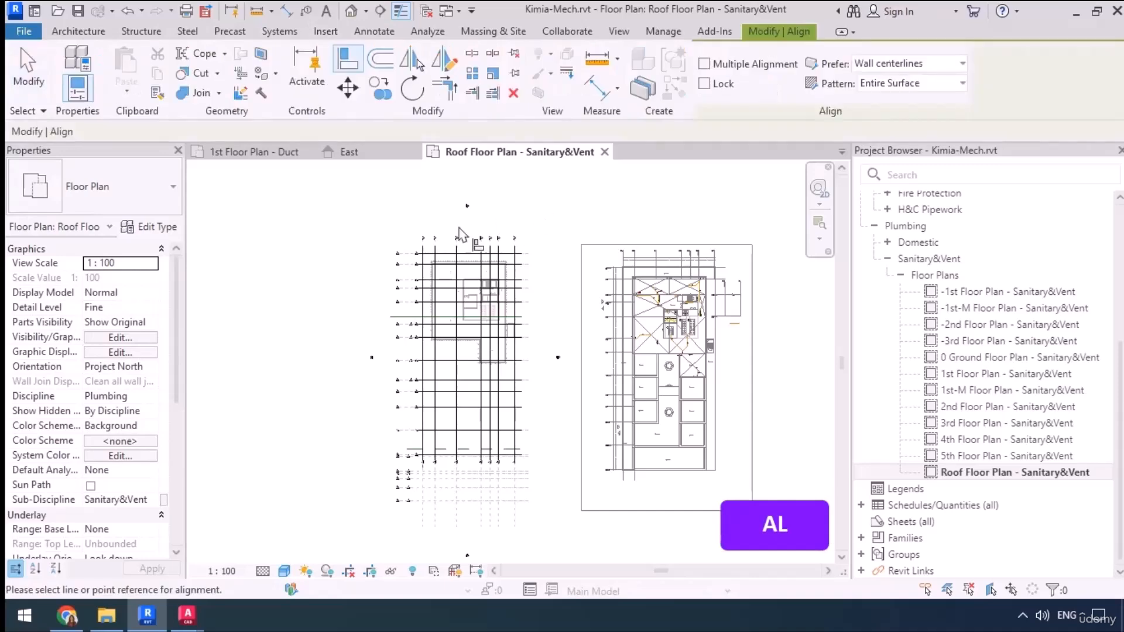
scroll(423, 253, "up", 5)
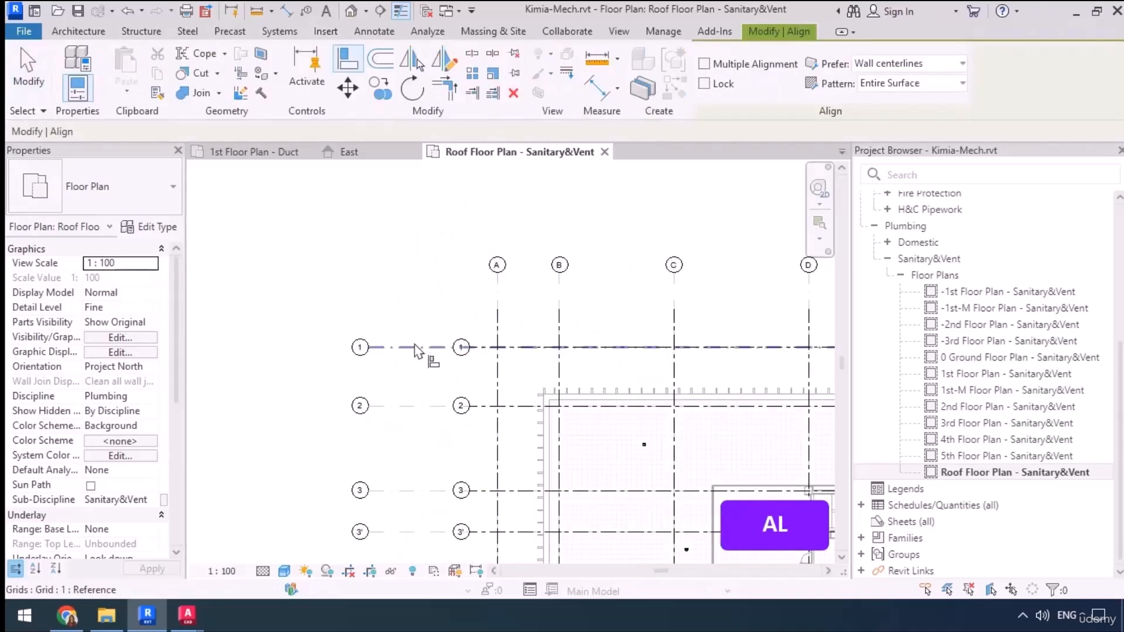
left_click(410, 347)
scroll(275, 310, "down", 5)
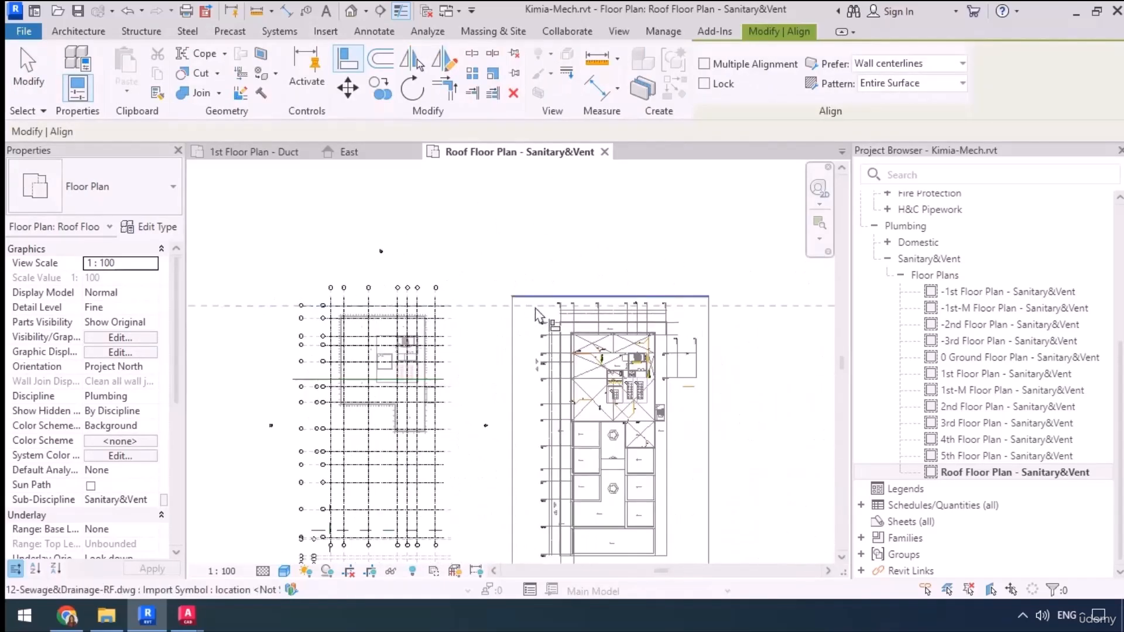
scroll(619, 352, "up", 5)
left_click(619, 349)
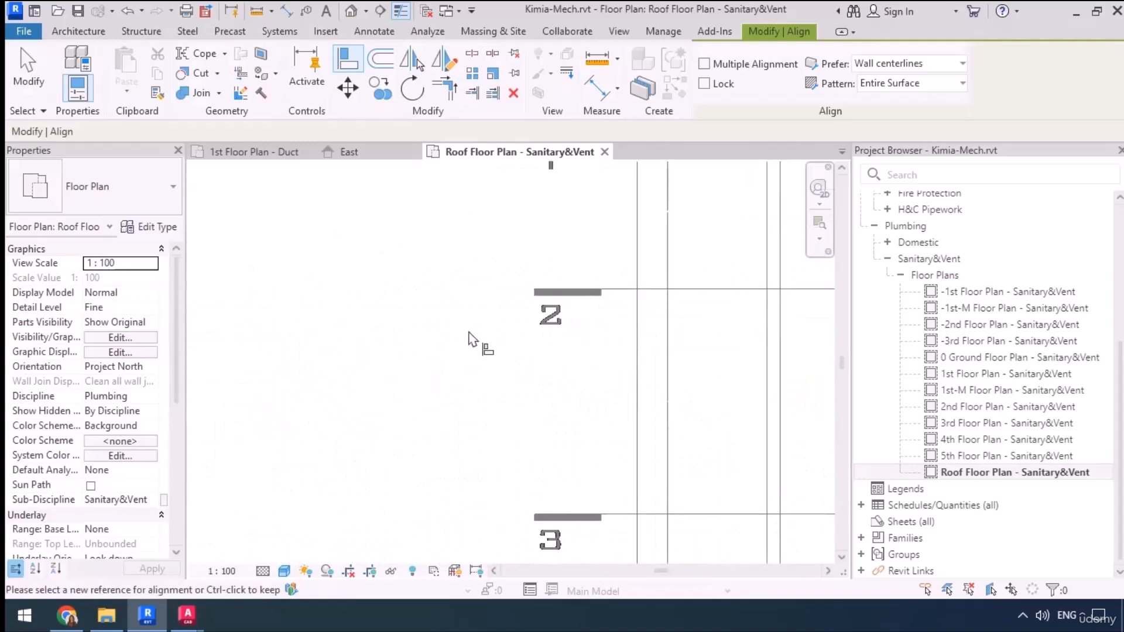
Align grid line C of the linked roof drawing with the model's grid C and finish aligning.
scroll(308, 244, "down", 5)
middle_click_drag(262, 285, 353, 285)
scroll(353, 285, "up", 3)
scroll(411, 280, "up", 3)
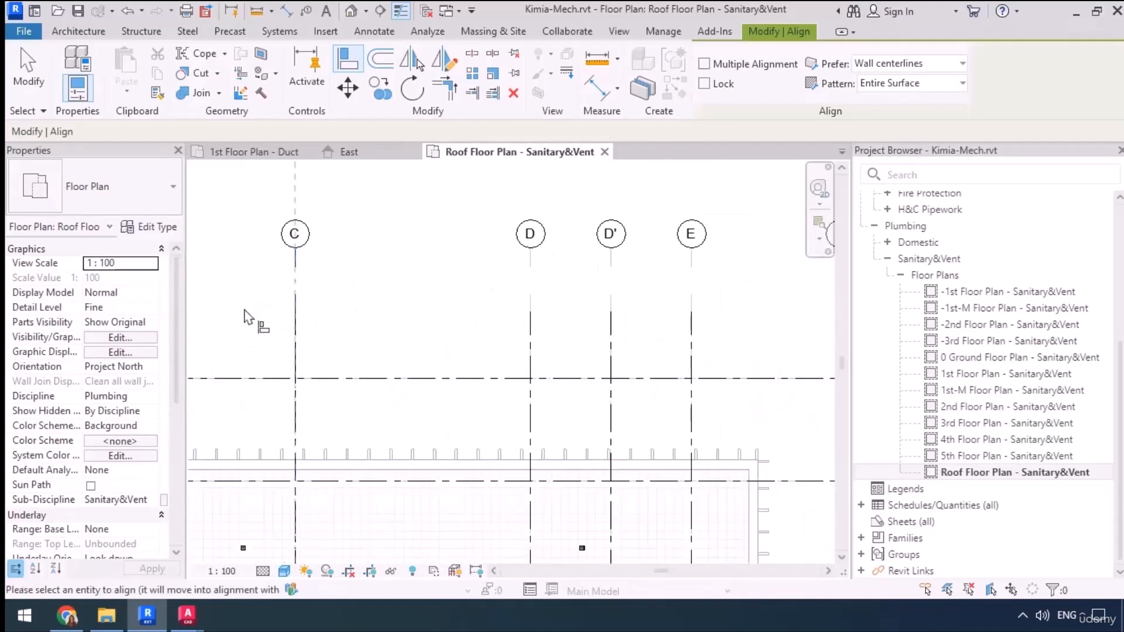
scroll(251, 318, "down", 5)
scroll(563, 319, "up", 3)
scroll(550, 313, "up", 2)
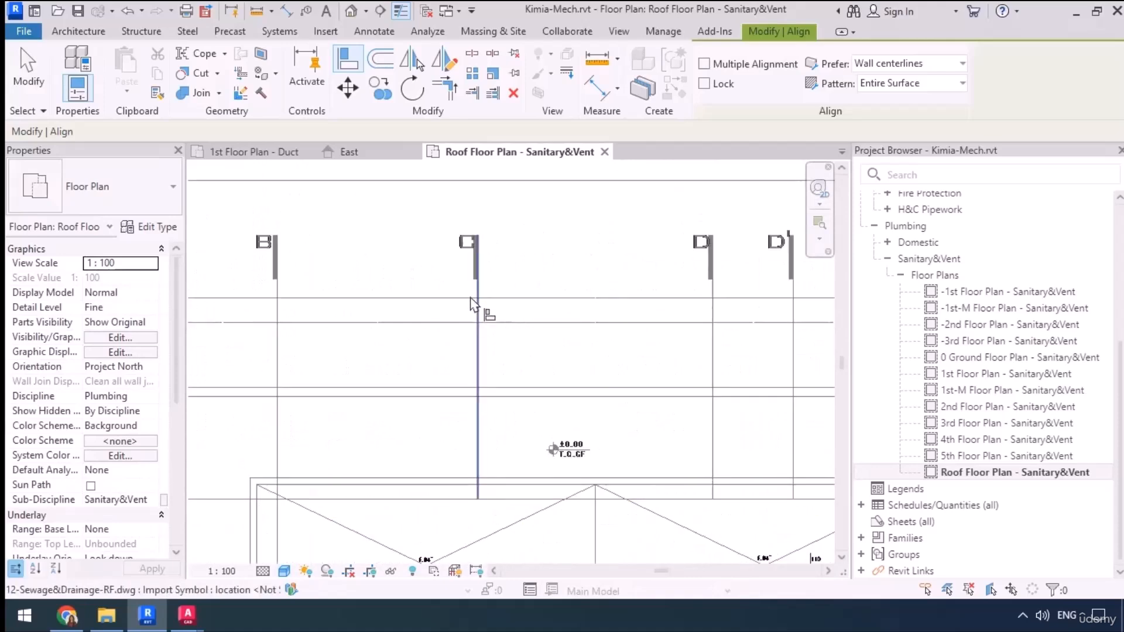
scroll(470, 297, "up", 2)
left_click(485, 330)
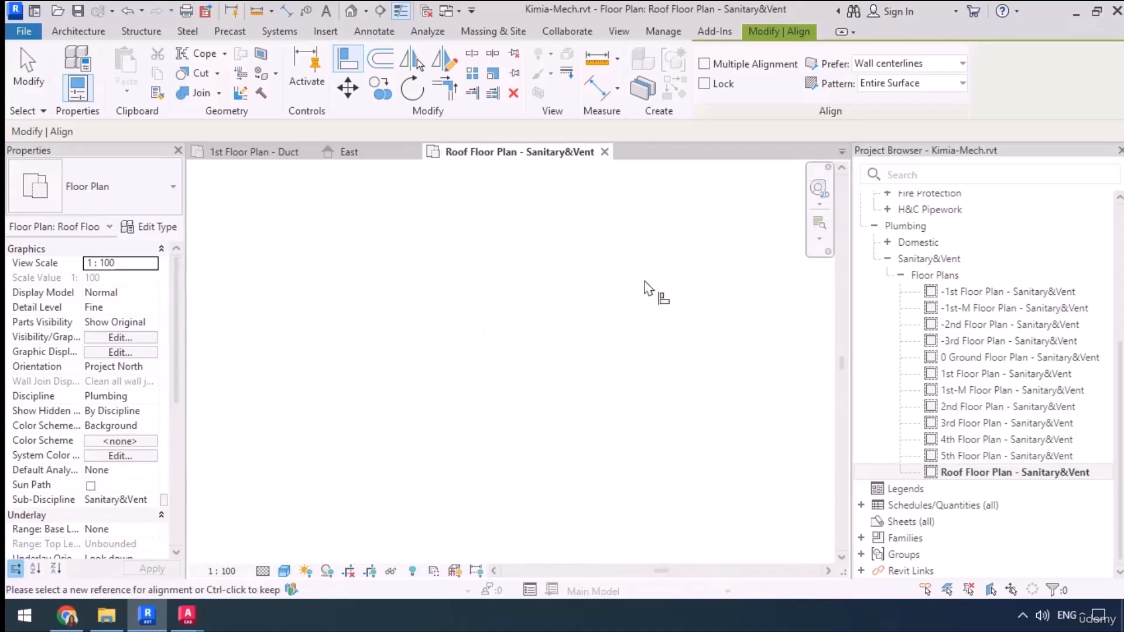
scroll(648, 288, "down", 5)
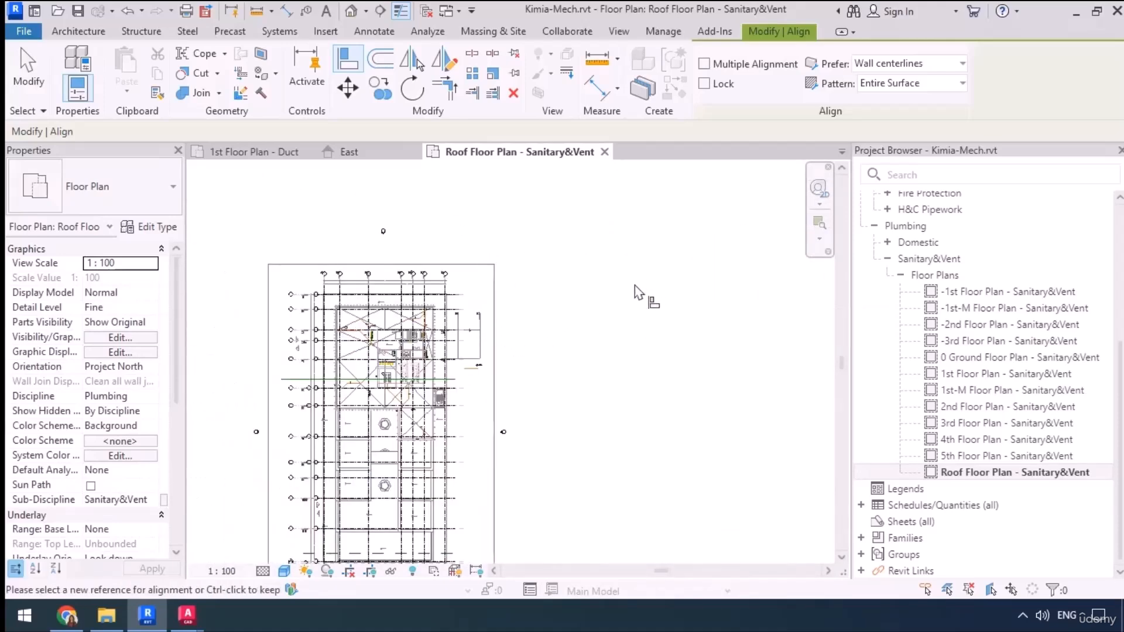
key("Escape")
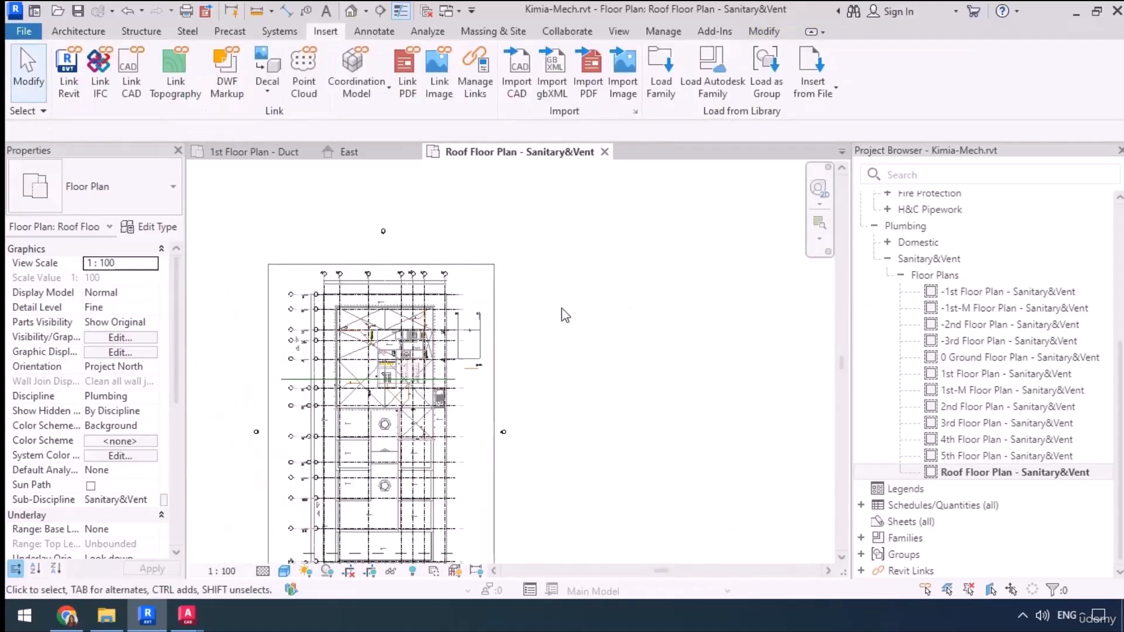
Pin the linked 12-Sewage&Drainage-RF.dwg drawing in place in the roof floor plan.
left_click(480, 319)
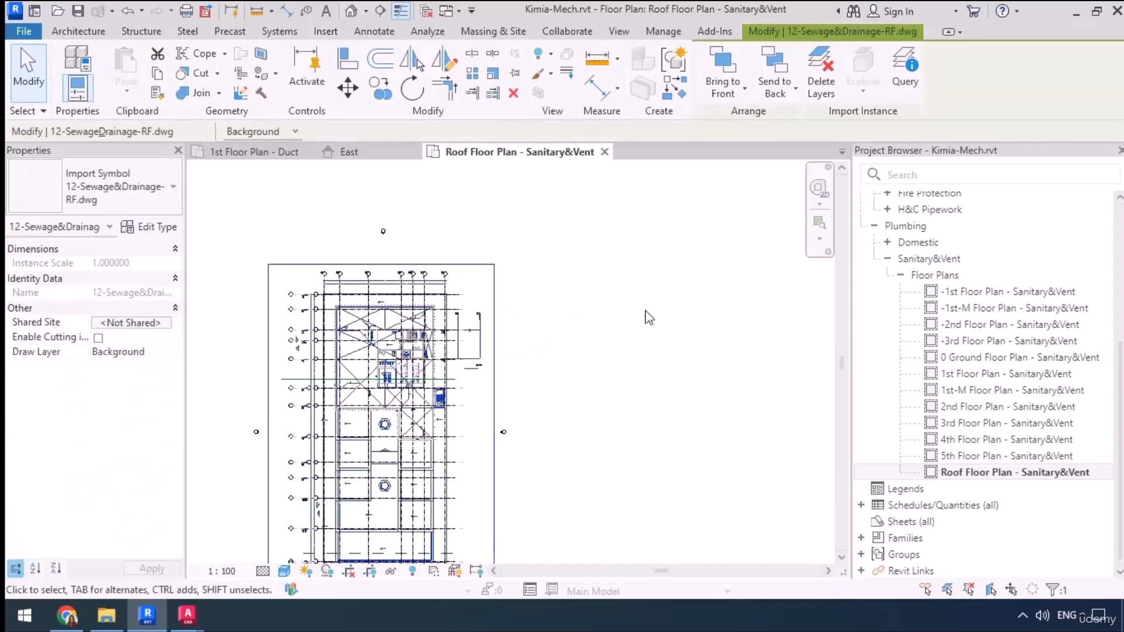
left_click(517, 75)
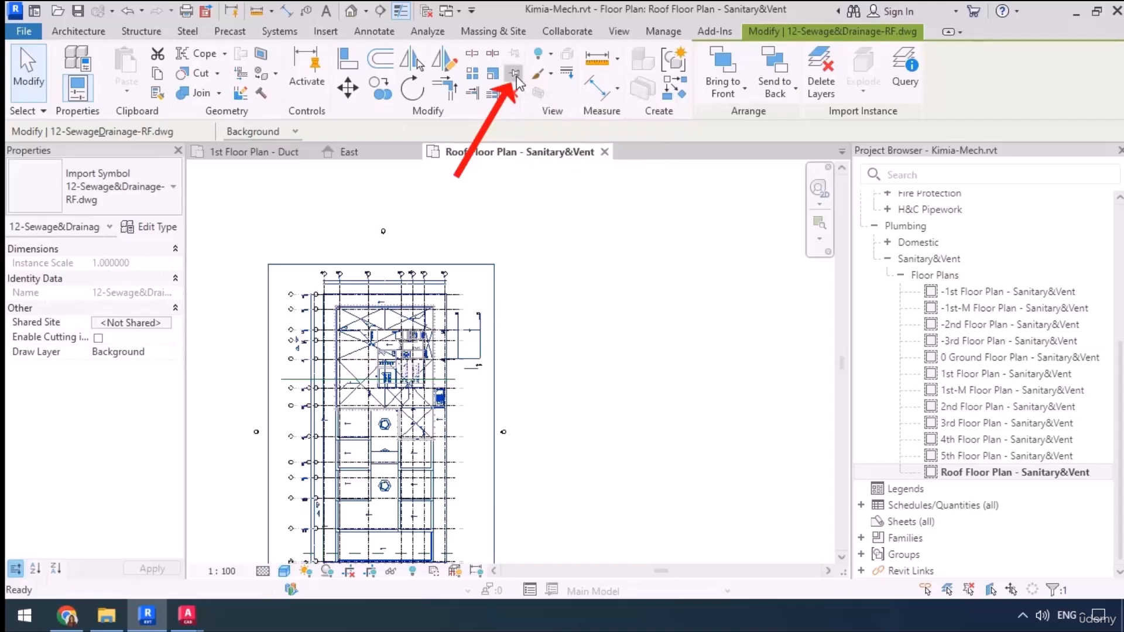
left_click(656, 285)
scroll(682, 279, "down", 1)
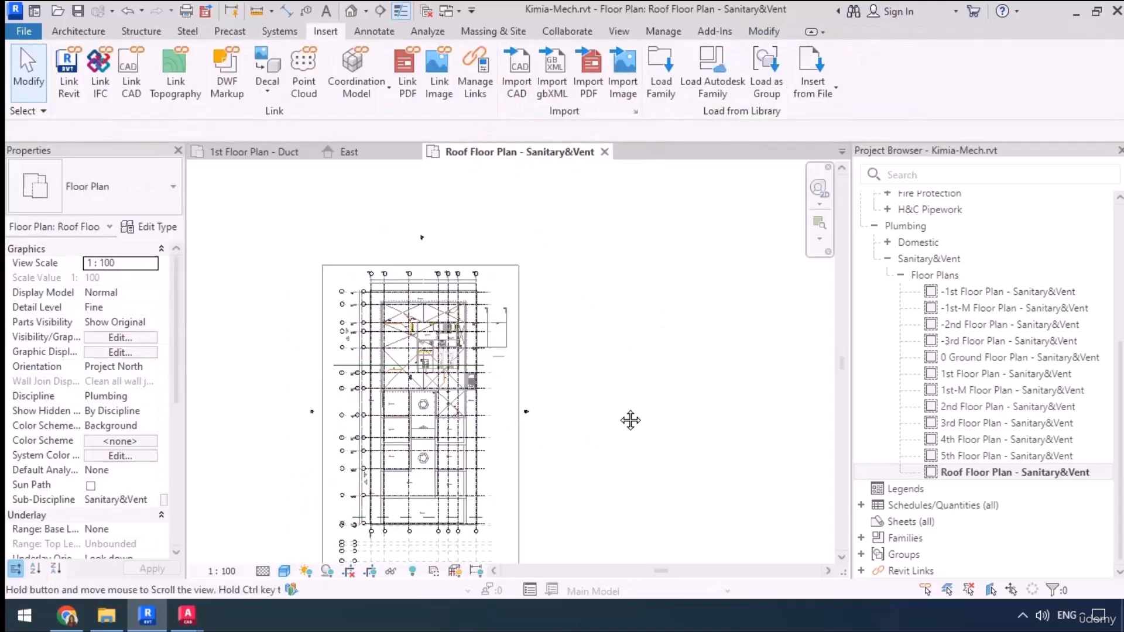
middle_click_drag(631, 420, 640, 409)
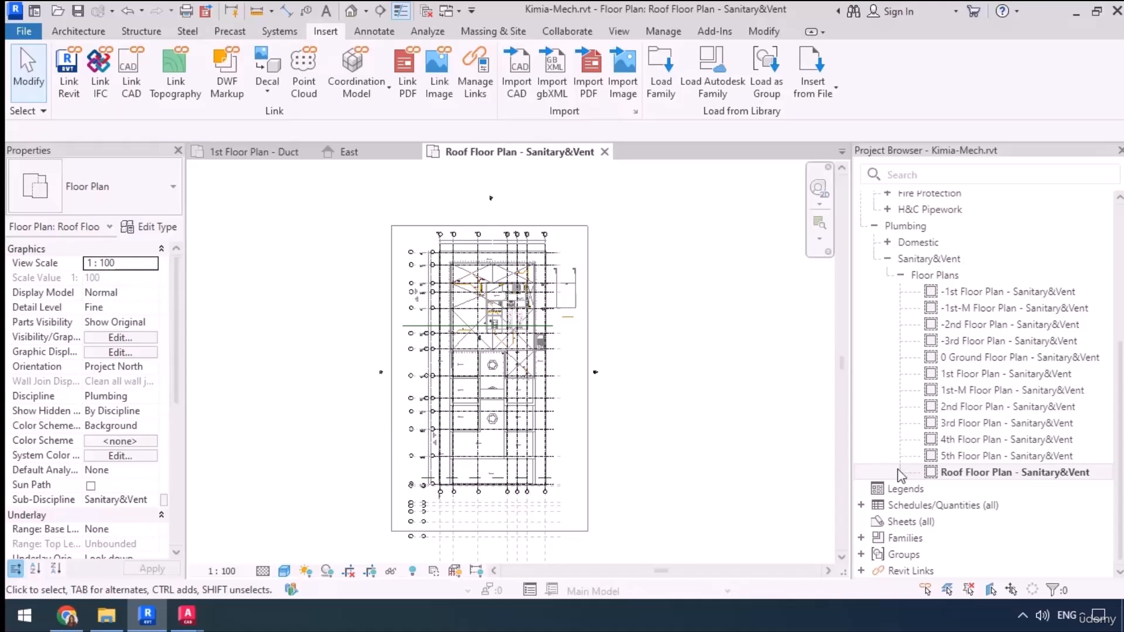
Open 5th Floor Plan - Sanitary&Vent and link 11-Sewage&Drainage-F5.dwg to the current view only, in centimeter, positioned Auto - Center to Center.
left_click(1012, 456)
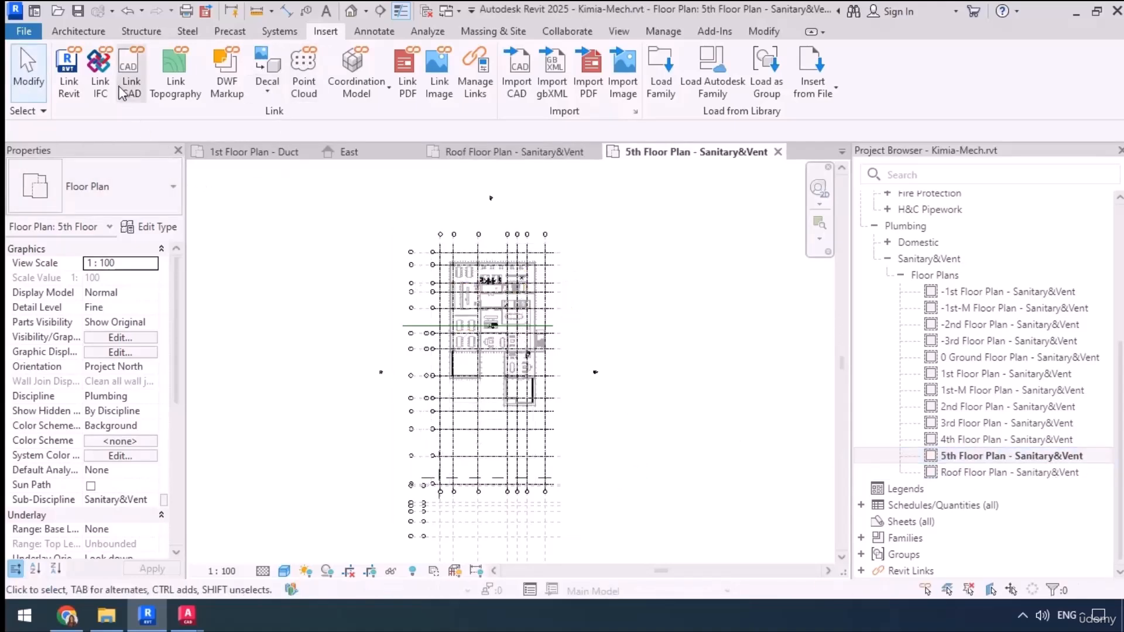
left_click(131, 74)
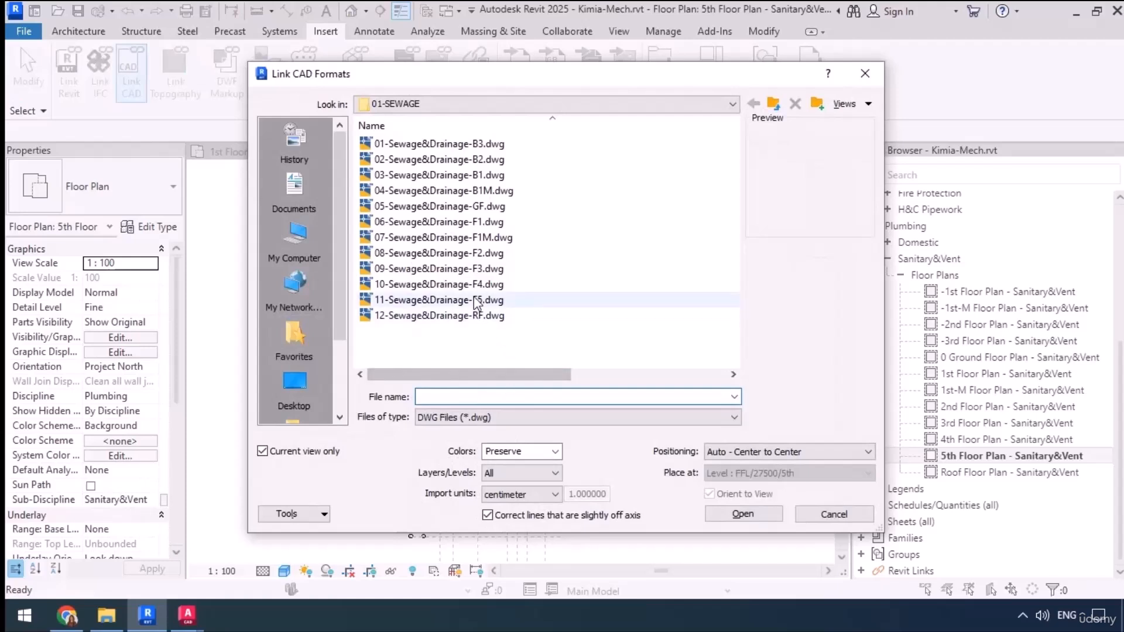
left_click(439, 300)
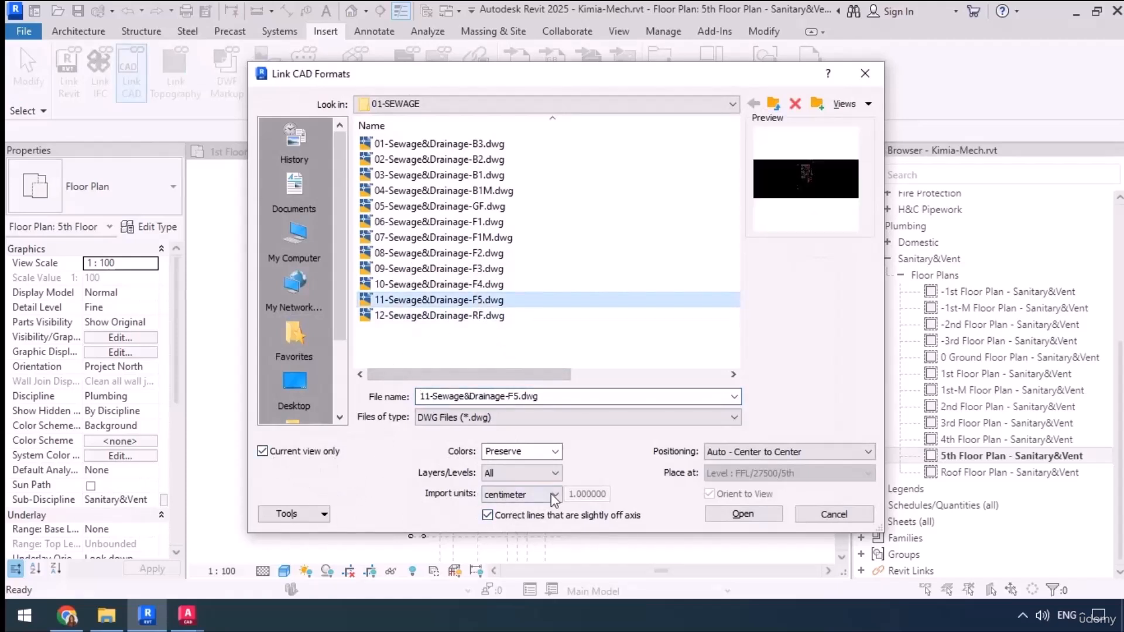
left_click(733, 520)
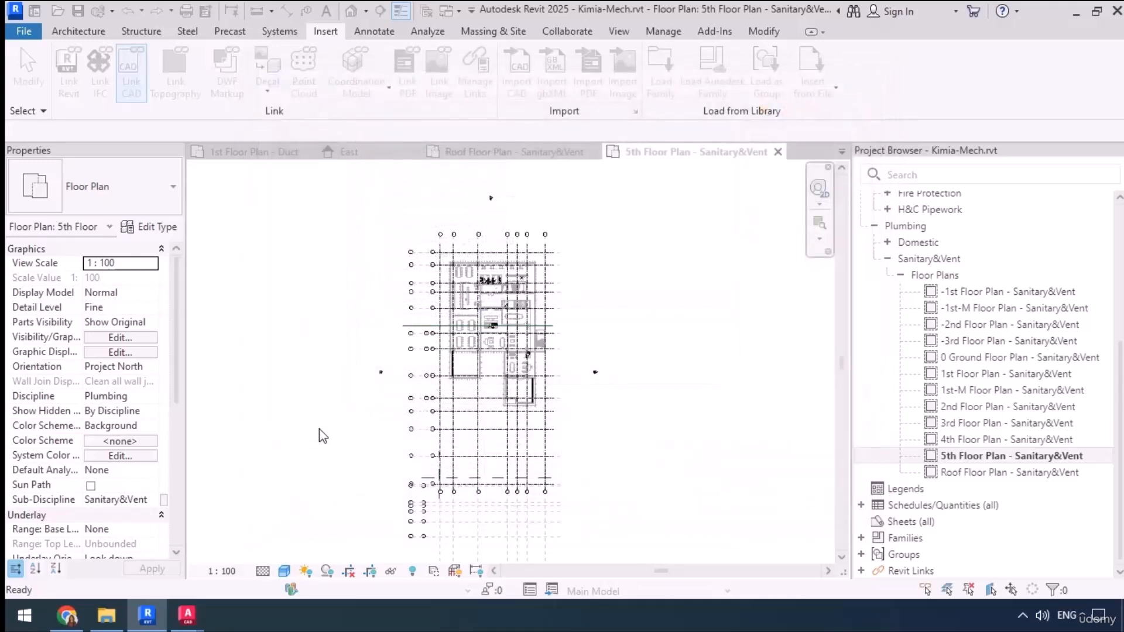
Align grid lines A and 1 of the linked 5th floor drawing with the model's grids A and 1.
scroll(434, 267, "up", 8)
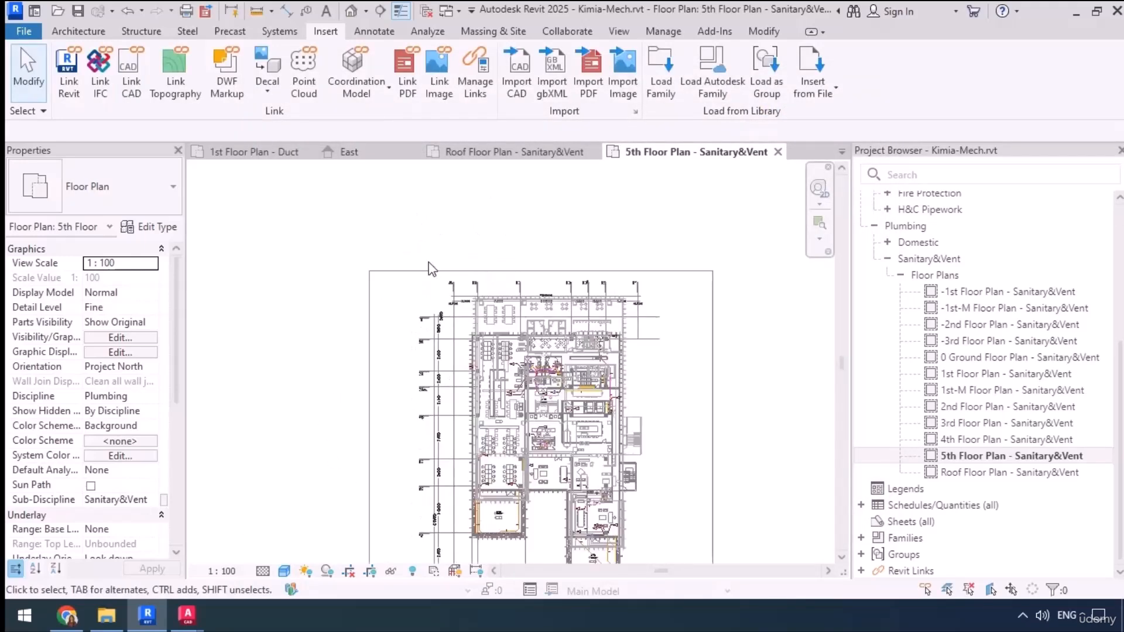
middle_click_drag(456, 342, 443, 371)
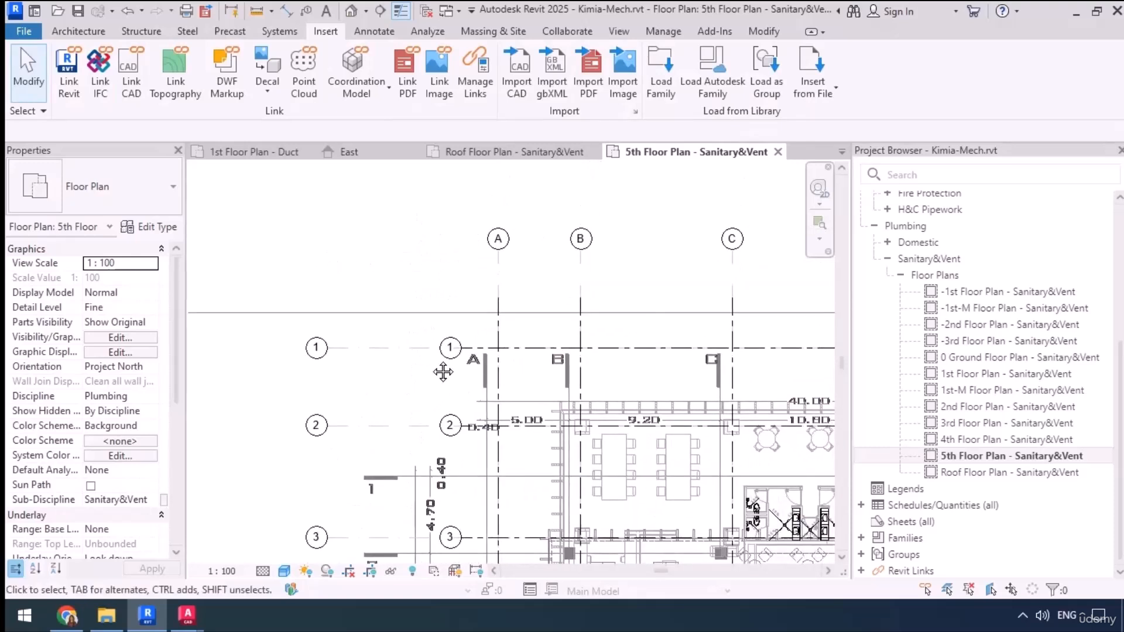
key("l")
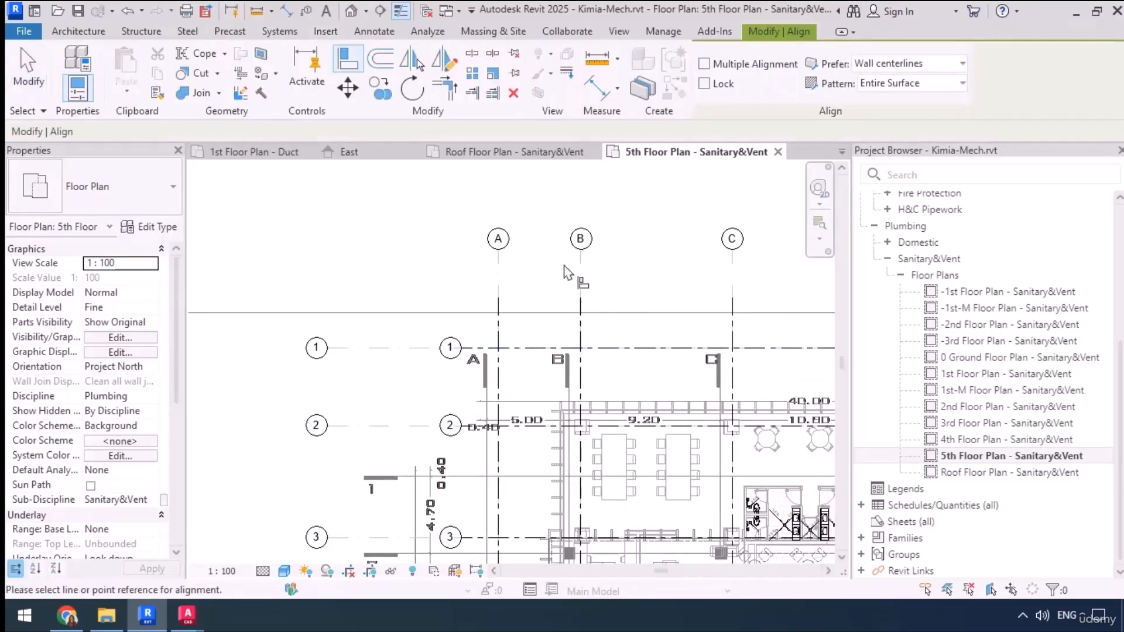
left_click(486, 403)
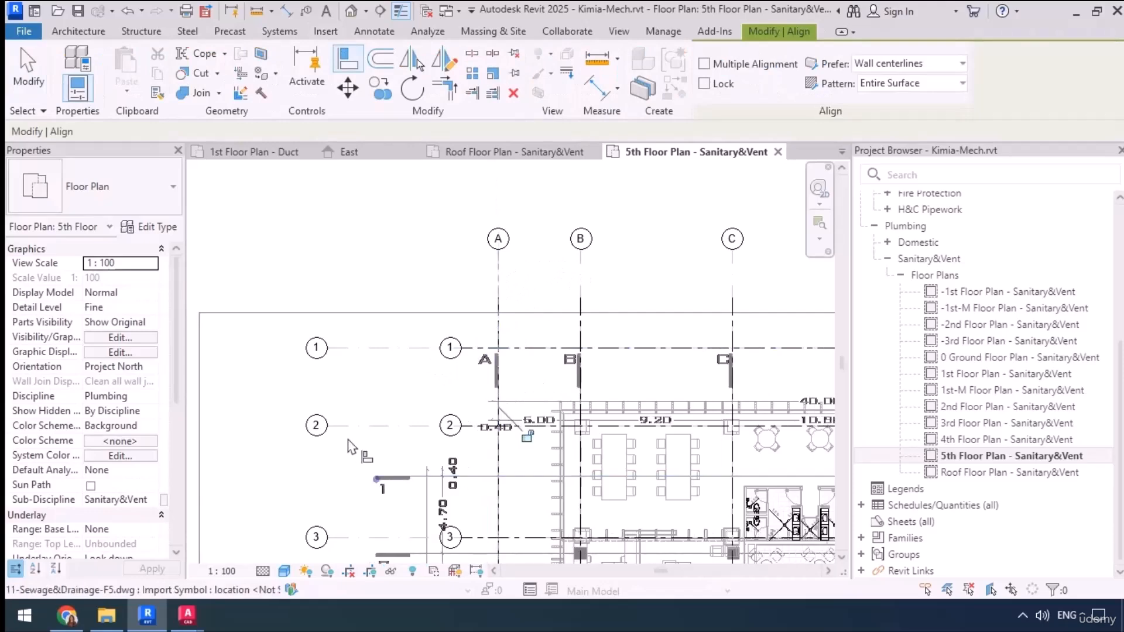
left_click(462, 476)
scroll(386, 316, "down", 3)
scroll(375, 303, "down", 3)
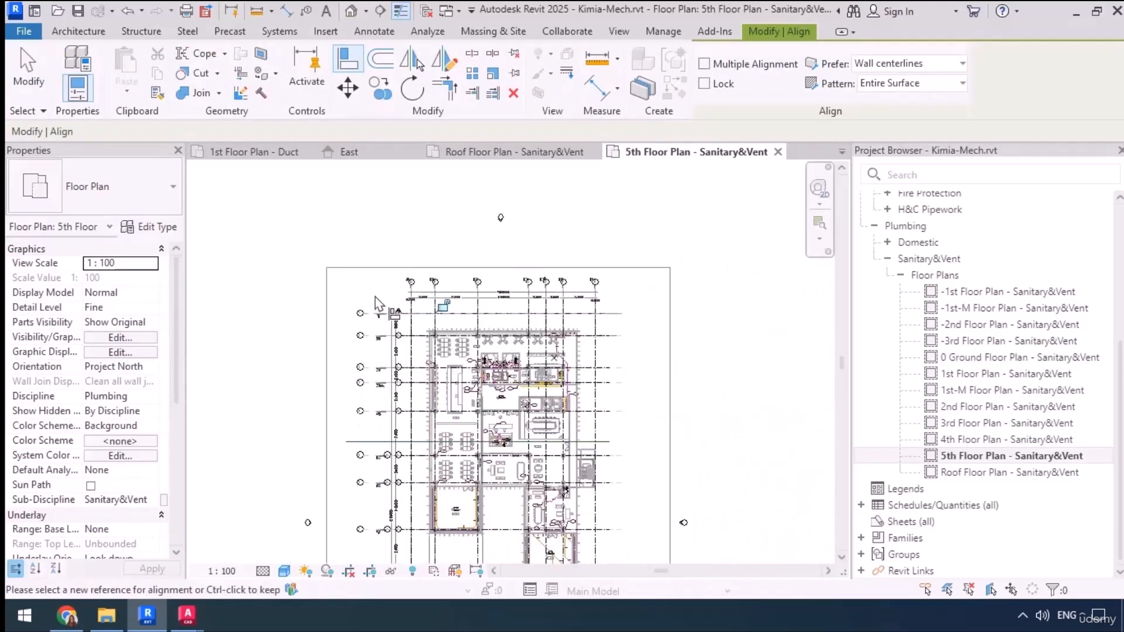
key("Escape")
key("Escape")
Pin the linked 11-Sewage&Drainage-F5.dwg drawing in place and close the inactive views.
left_click(378, 303)
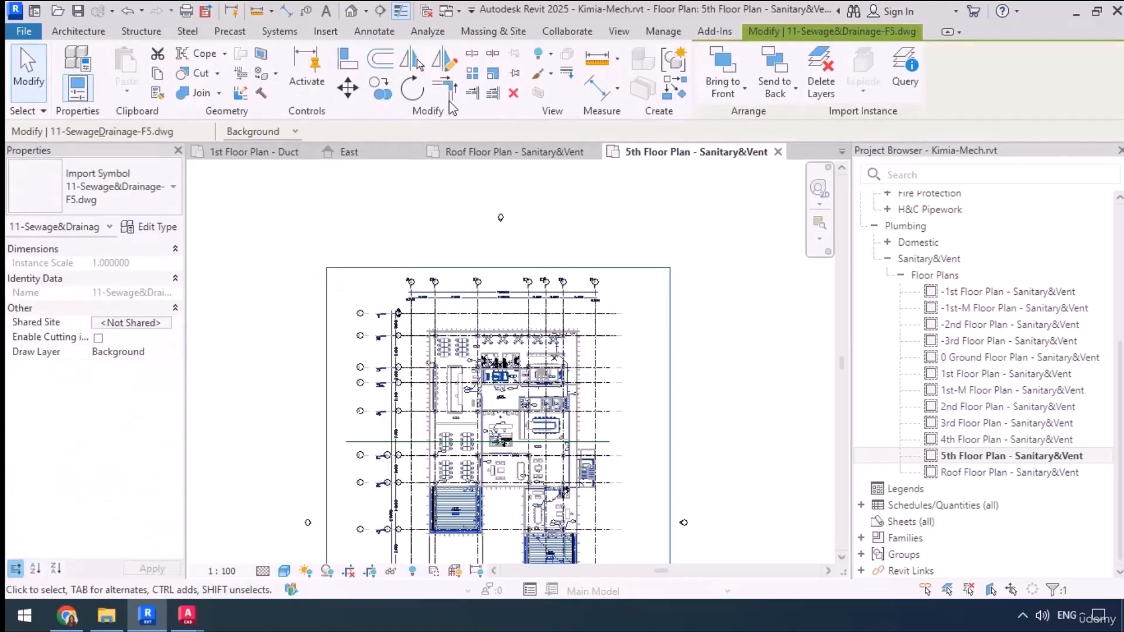
left_click(515, 73)
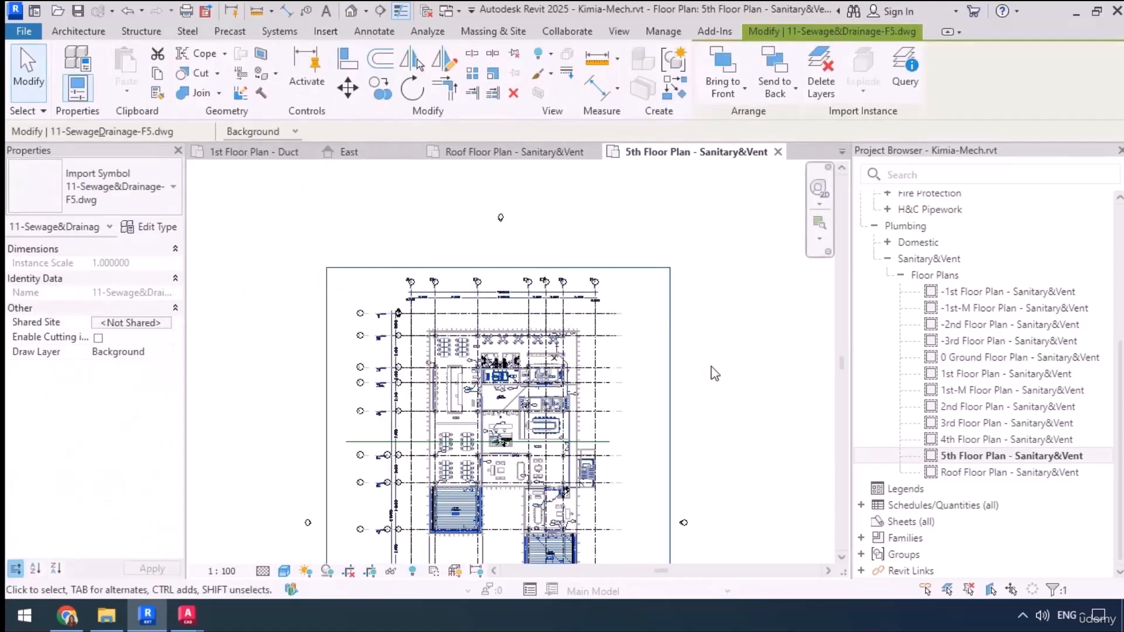
key("Escape")
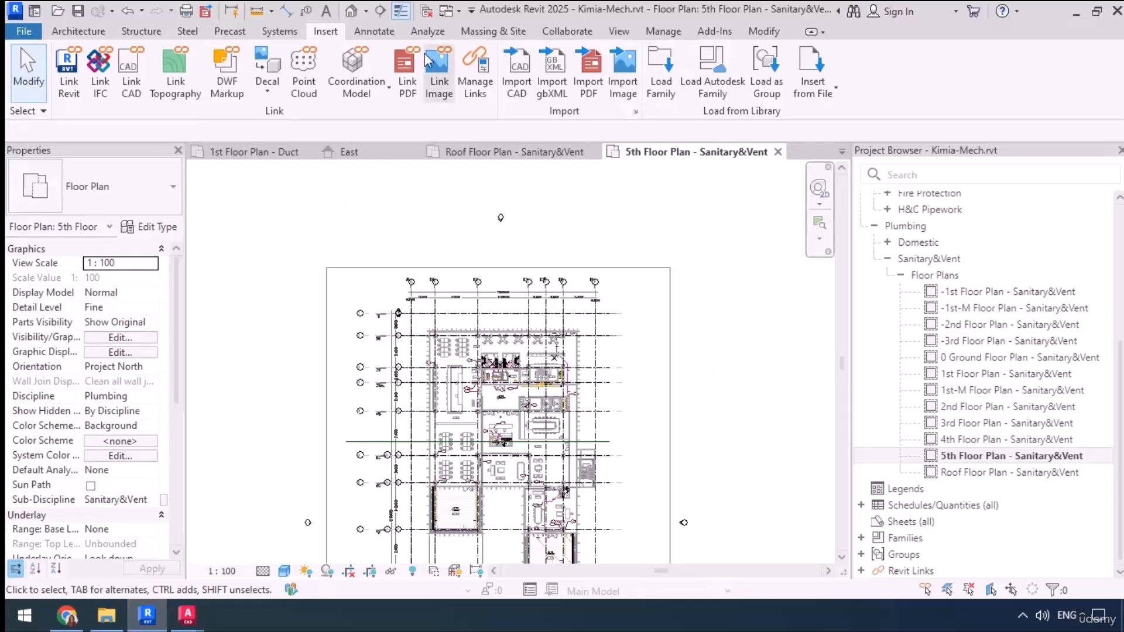
left_click(427, 11)
Open 4th Floor Plan - Sanitary&Vent and link 10-Sewage&Drainage-F4.dwg to it.
double_click(970, 440)
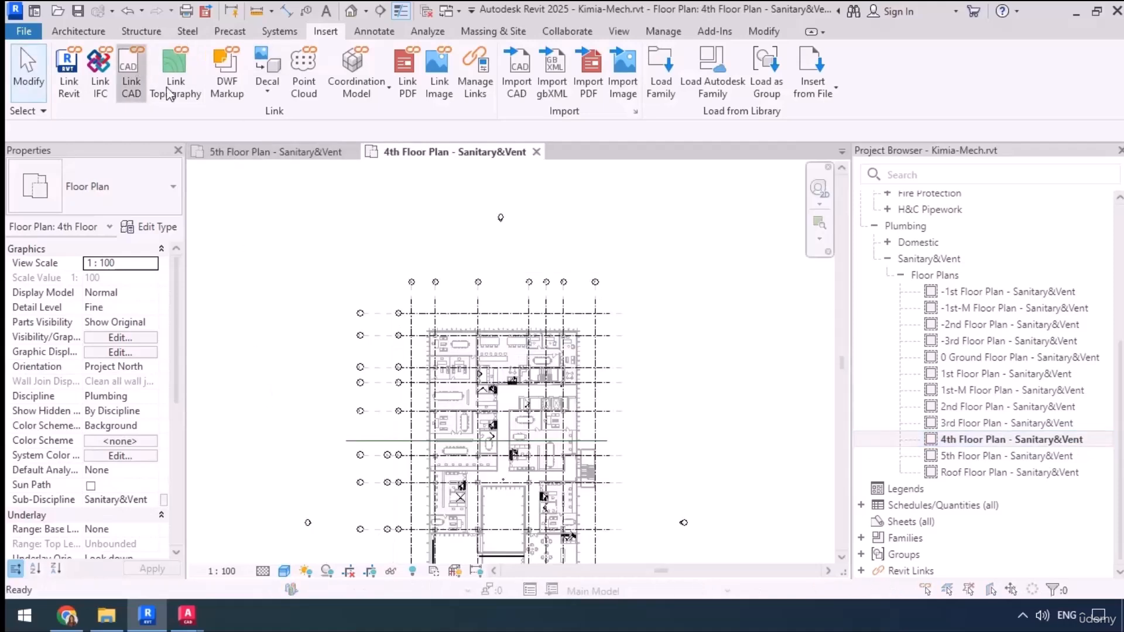
left_click(131, 82)
left_click(450, 284)
left_click(742, 514)
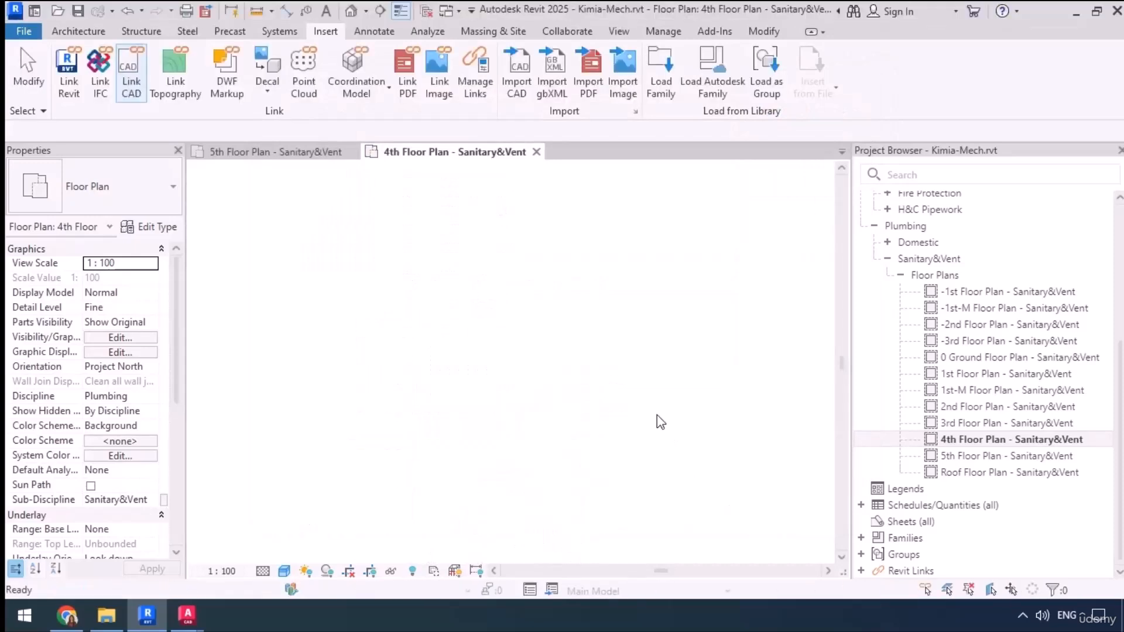
Align grid lines 1 and A of the linked 4th floor drawing with the model's matching grids.
key("a")
key("l")
scroll(386, 313, "up", 5)
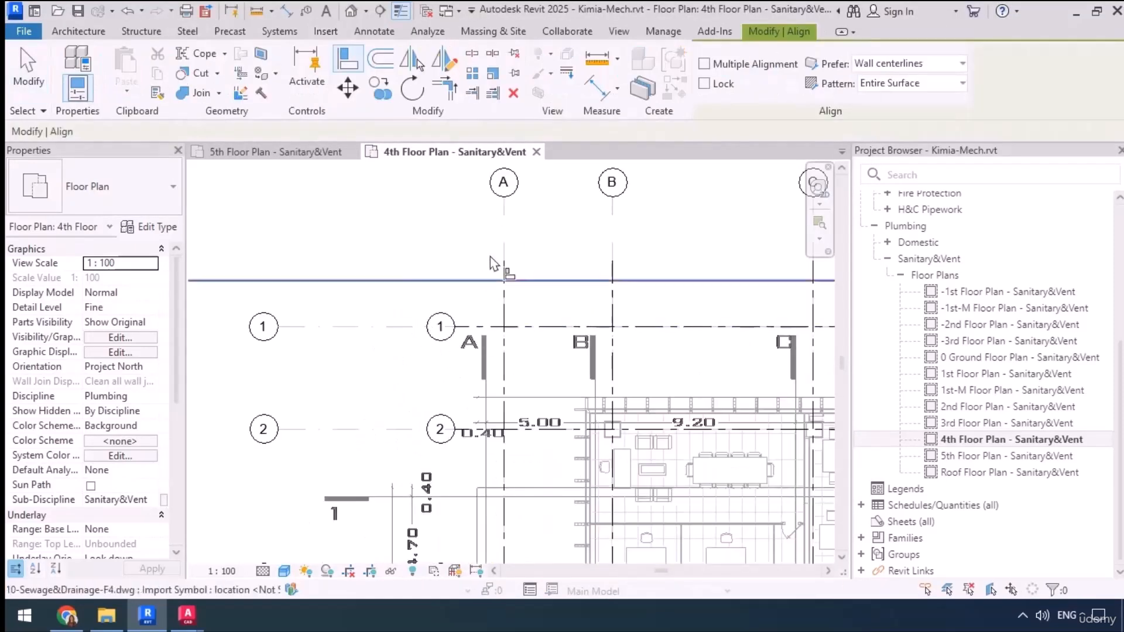
left_click(379, 327)
left_click(480, 497)
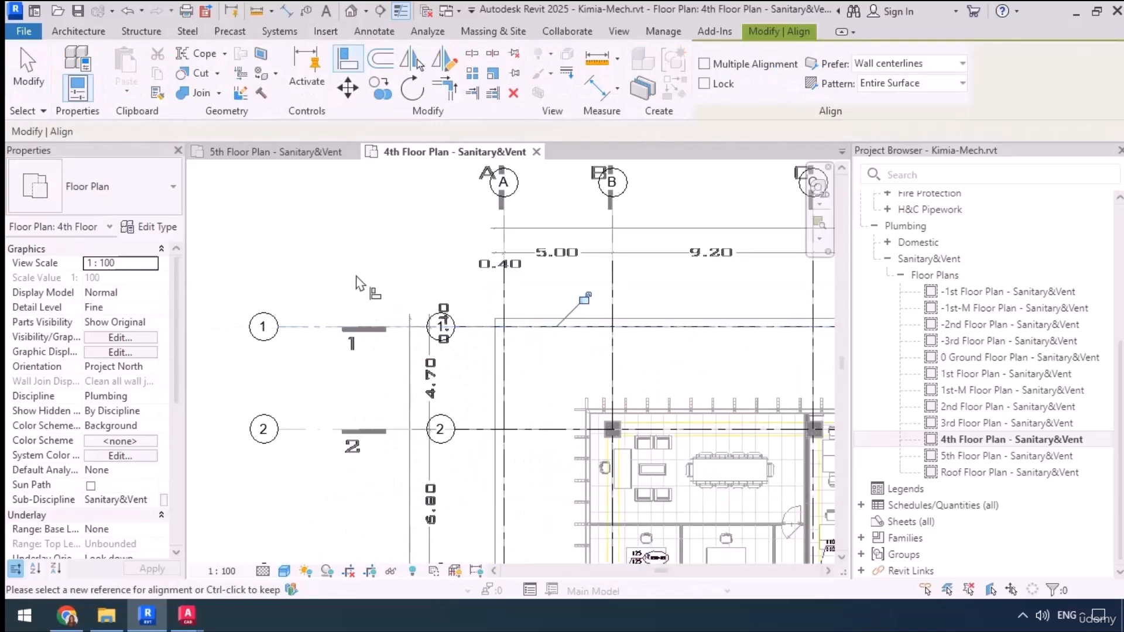
key("Escape")
Pin the linked 10-Sewage&Drainage-F4.dwg drawing in place in the 4th floor plan.
left_click(354, 340)
left_click(514, 74)
left_click(442, 267)
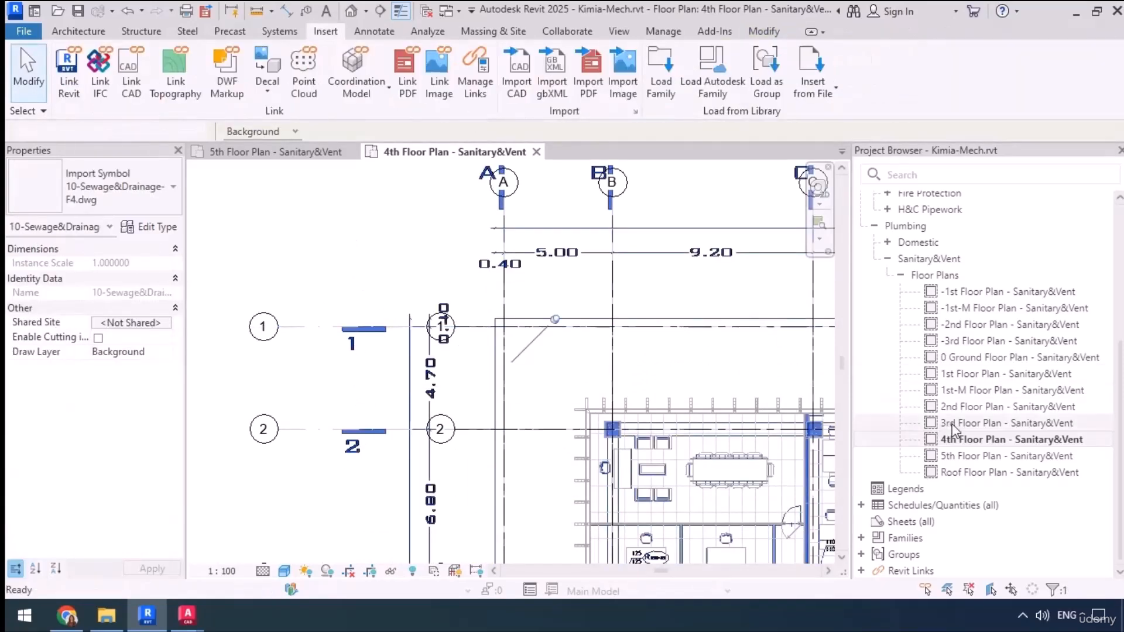
Open 3rd Floor Plan - Sanitary&Vent as the only open view and link 09-Sewage&Drainage-F3.dwg to it in centimeter, Auto - Center to Center.
double_click(950, 424)
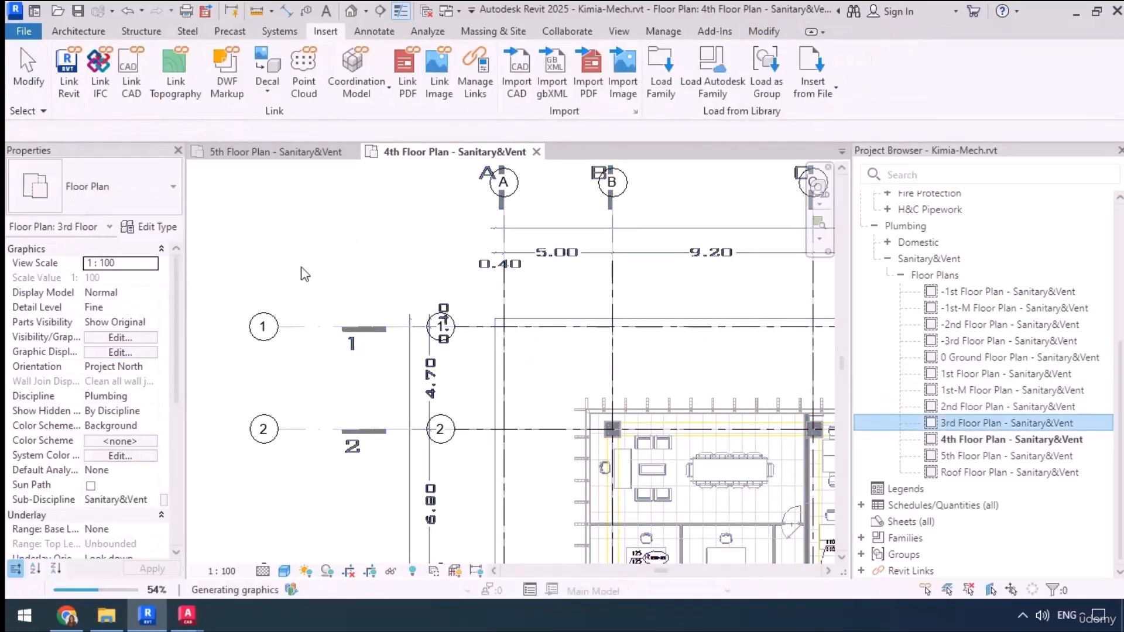
left_click(430, 10)
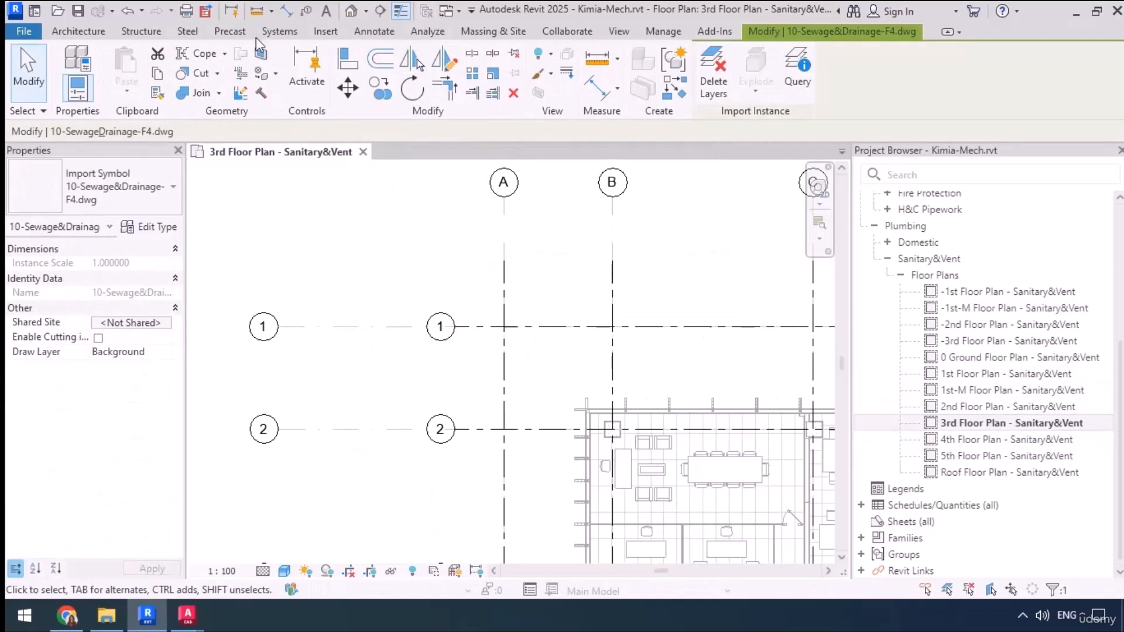
left_click(325, 31)
left_click(130, 76)
left_click(439, 269)
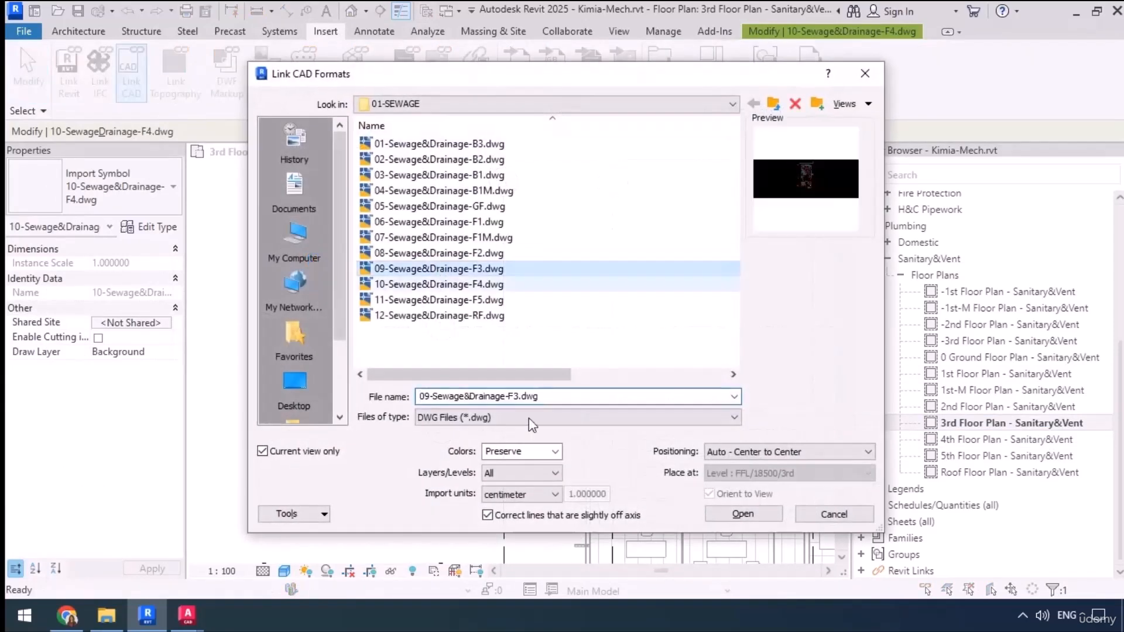
left_click(711, 515)
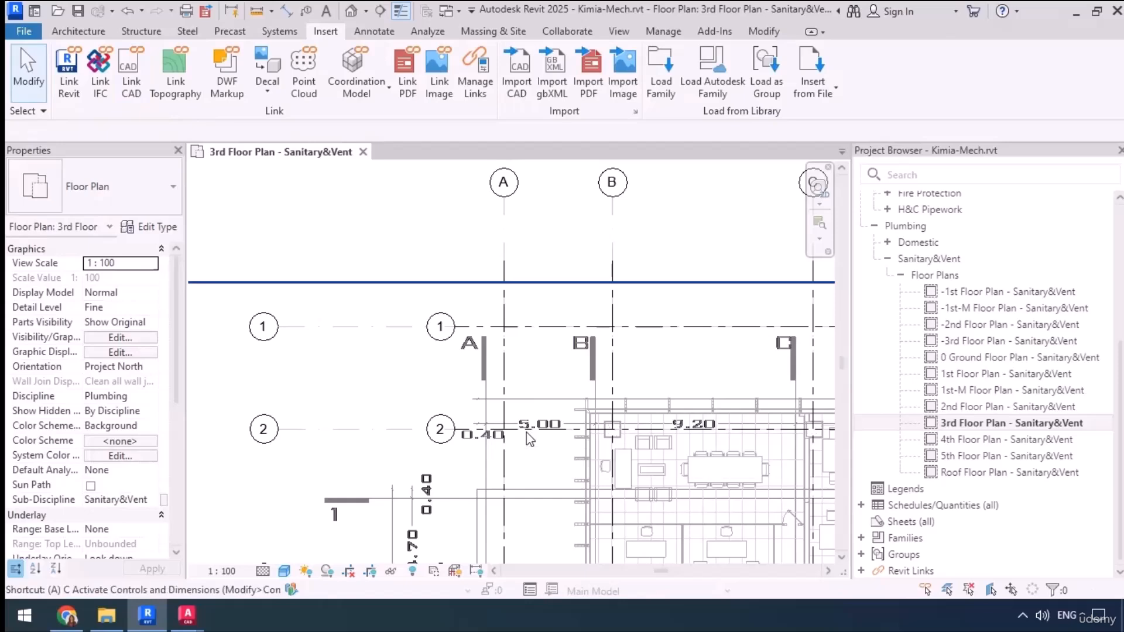
Align grid lines 1 and A of the linked 3rd floor drawing with the model's grids and pin the drawing.
key("l")
left_click(483, 491)
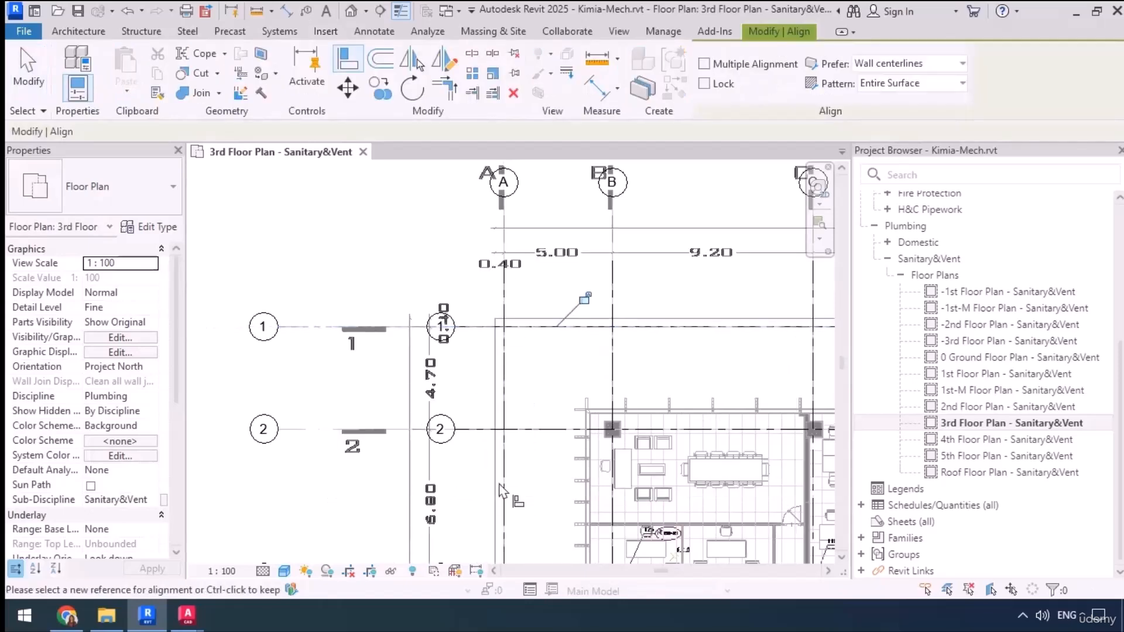
key("Escape")
key("Escape")
left_click(384, 243)
left_click(298, 248)
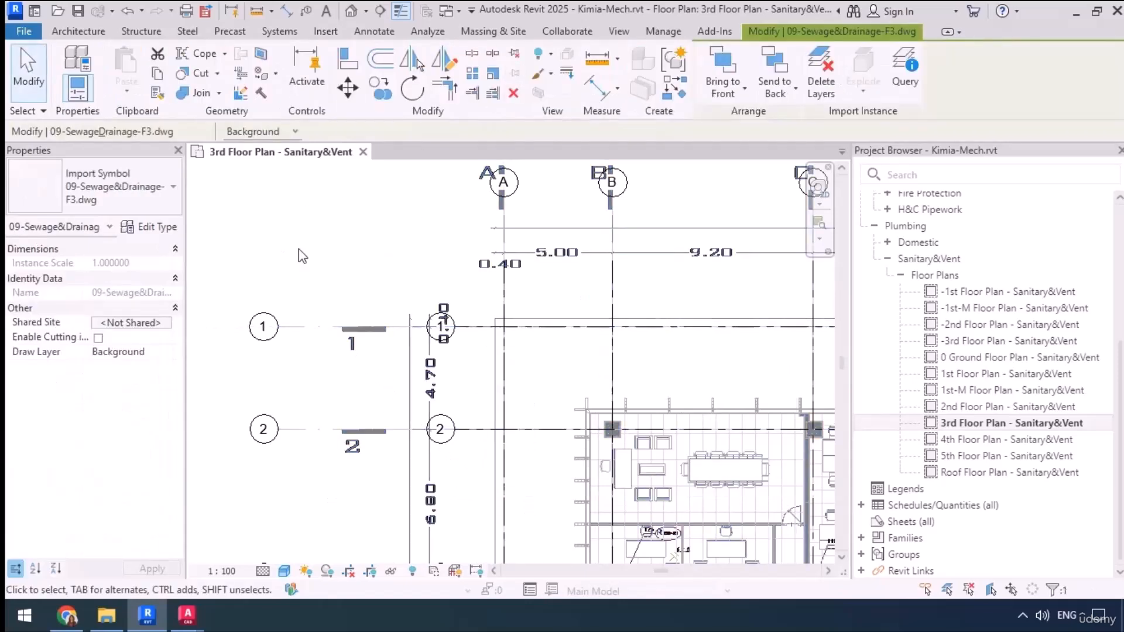
Open 2nd Floor Plan - Sanitary&Vent as the only open view and link 08-Sewage&Drainage-F2.dwg to it.
double_click(967, 408)
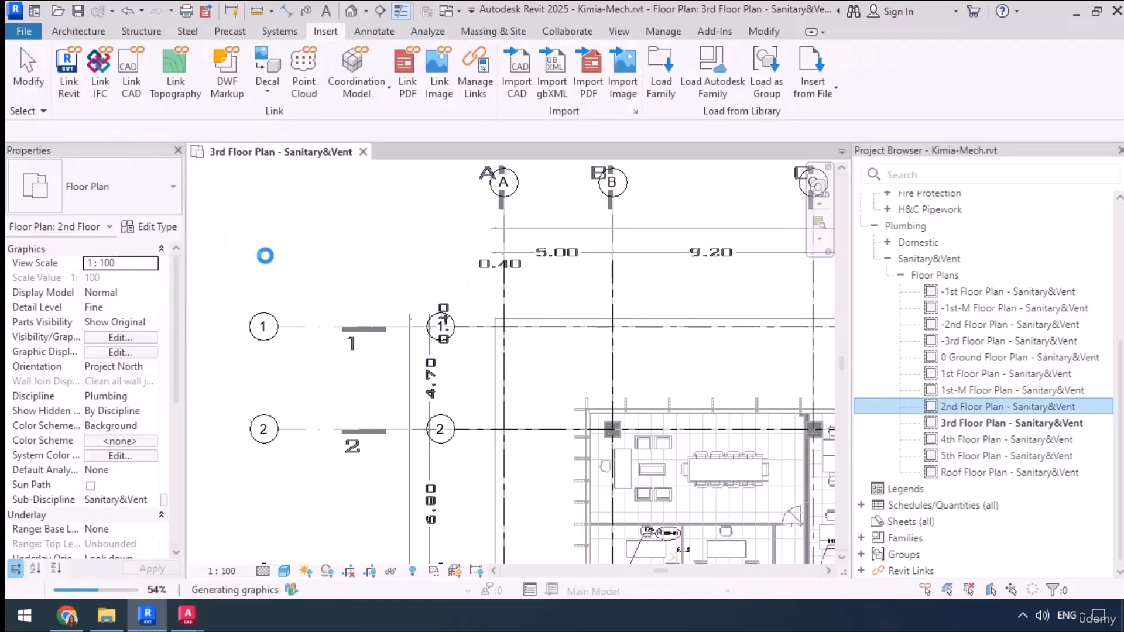
left_click(353, 151)
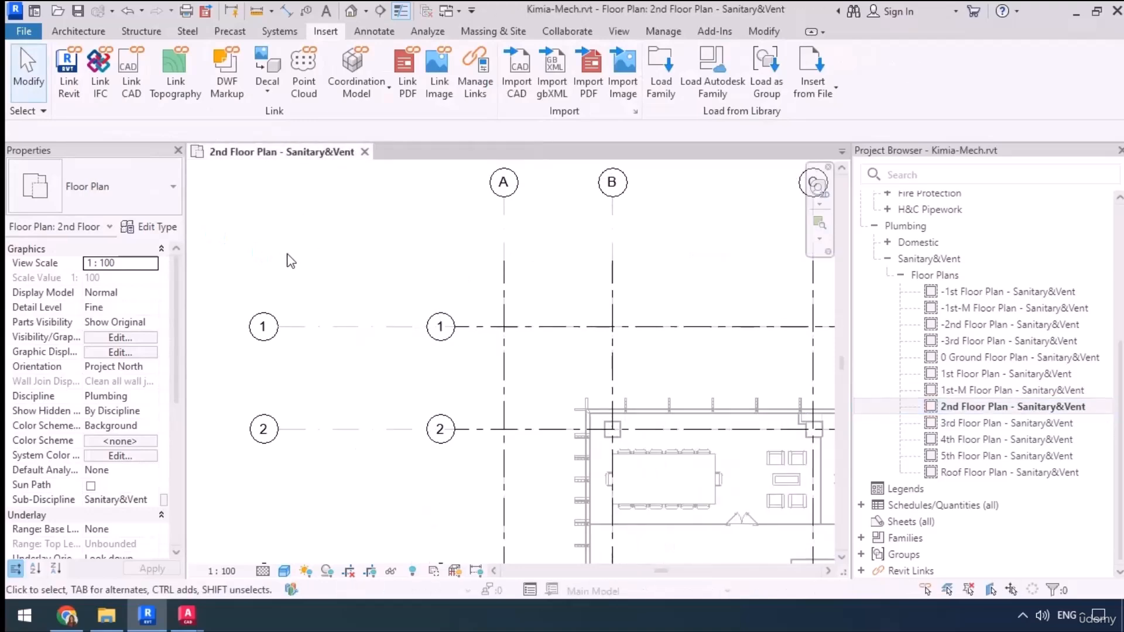
left_click(131, 82)
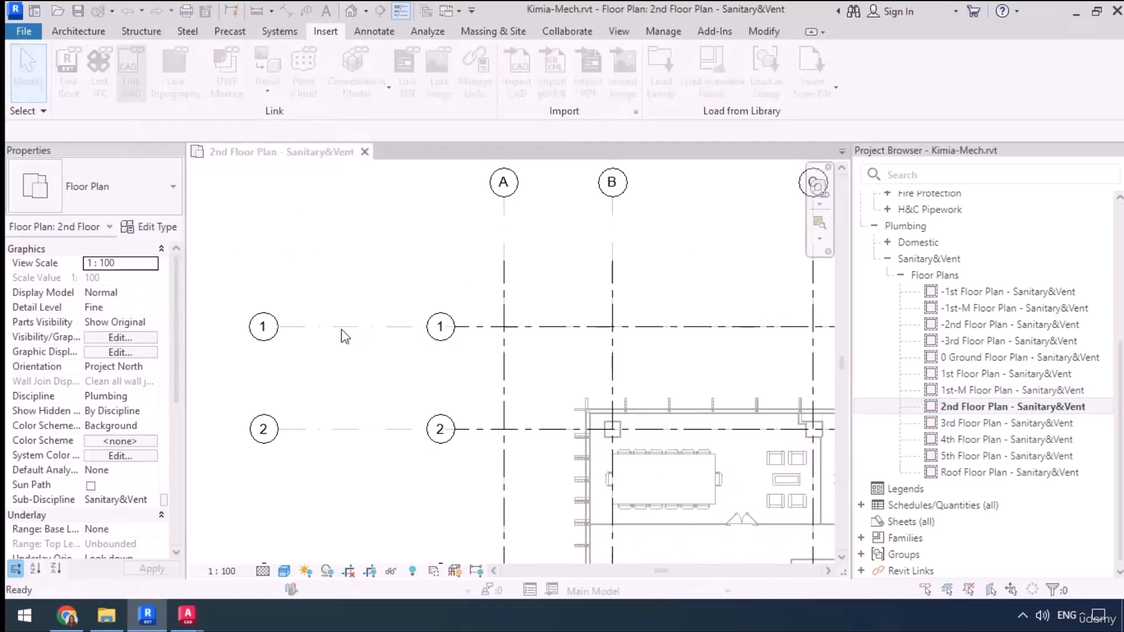
left_click(439, 253)
left_click(726, 515)
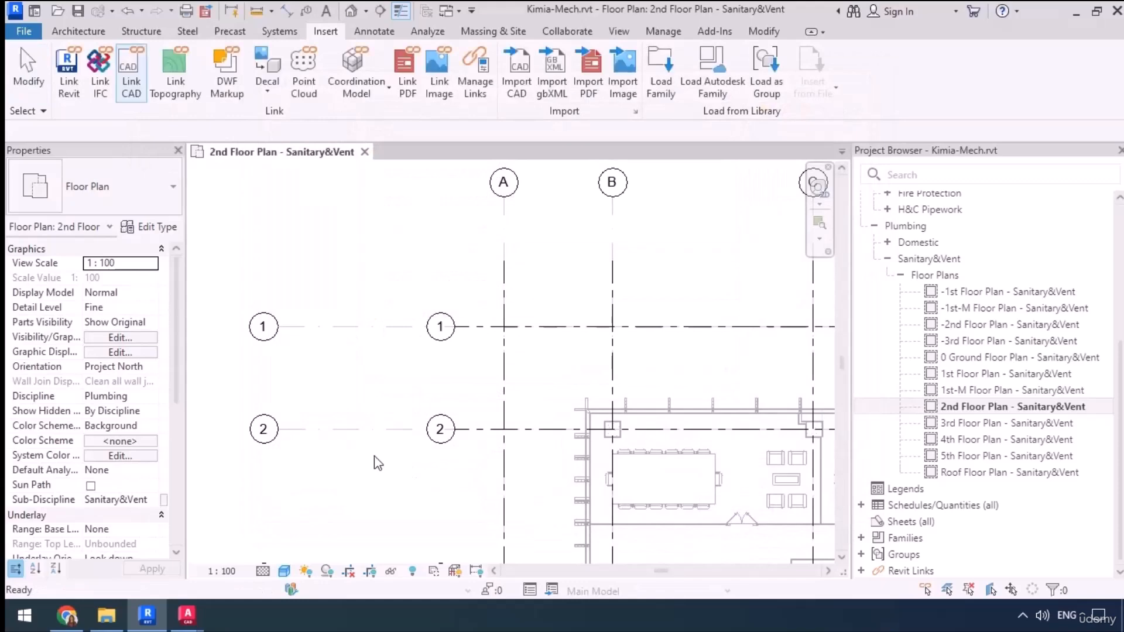
Align grid lines A and 1 of the linked 2nd floor drawing with the model's grids and pin the drawing.
key("l")
left_click(504, 249)
left_click(486, 404)
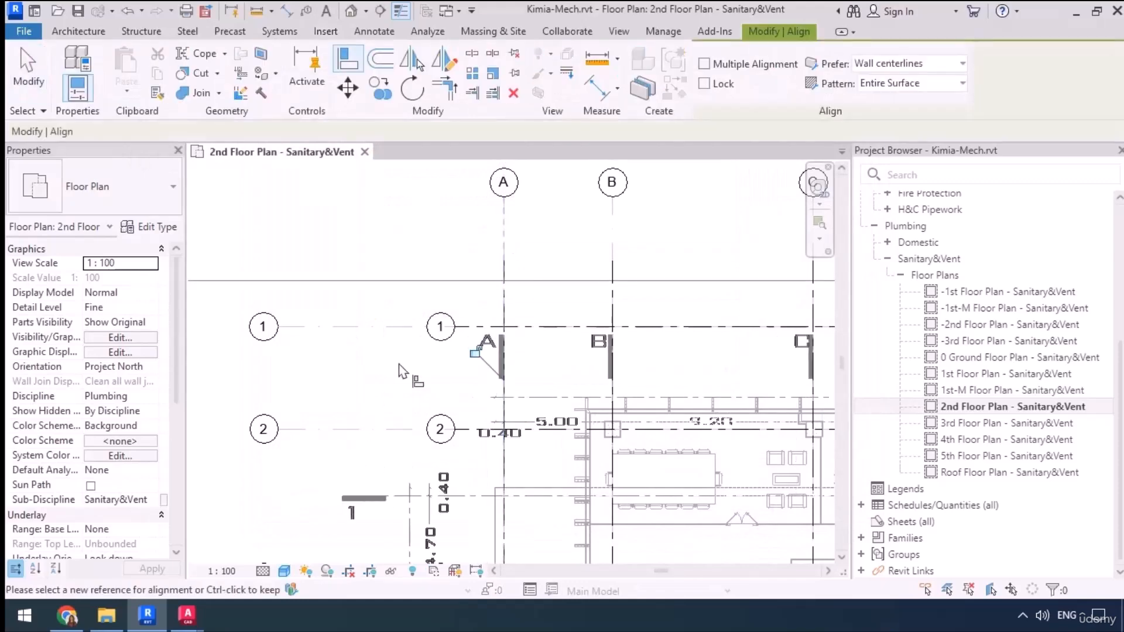
left_click(388, 327)
left_click(468, 495)
key("Escape")
left_click(357, 343)
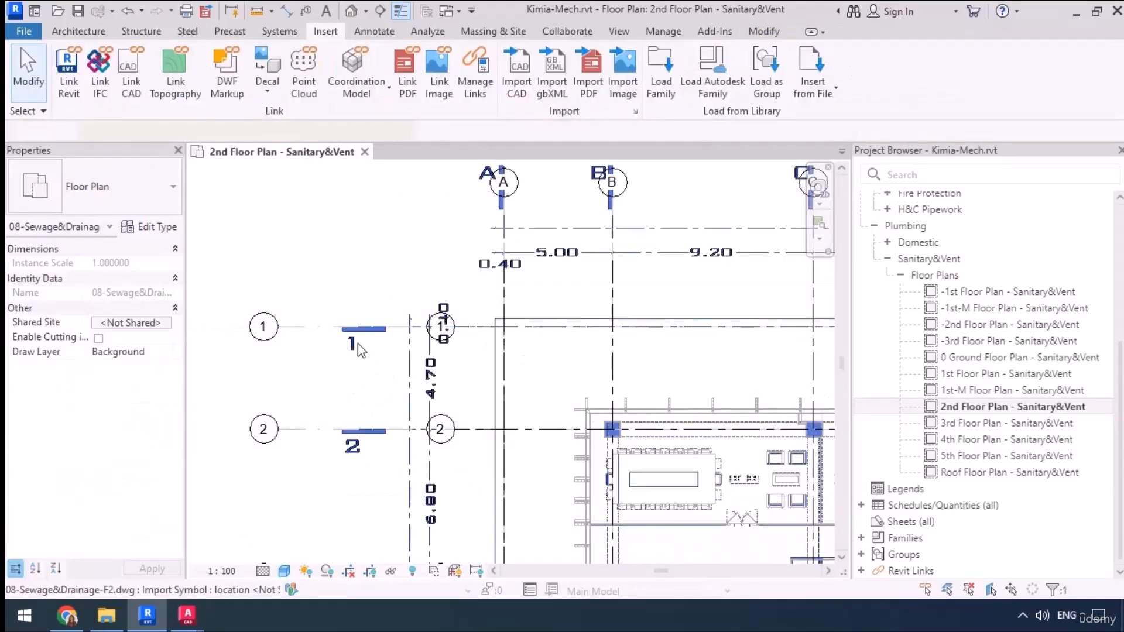
left_click(387, 243)
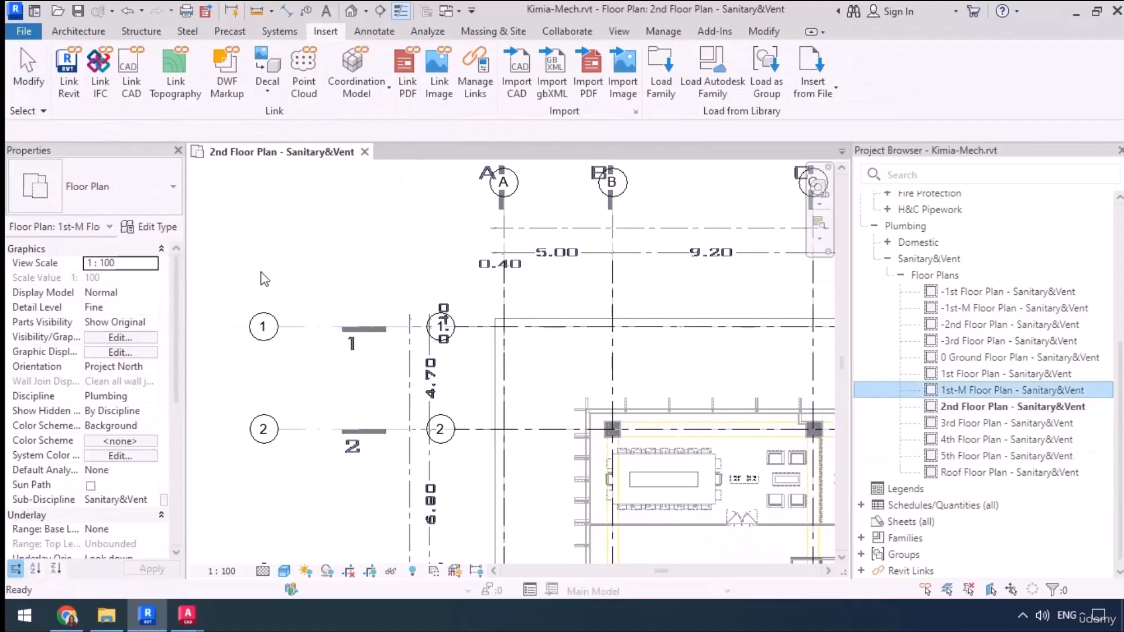
Keep only 1st-M Floor Plan - Sanitary&Vent open and link 07-Sewage&Drainage-F1M.dwg to it in centimeter, Auto - Center to Center.
left_click(355, 152)
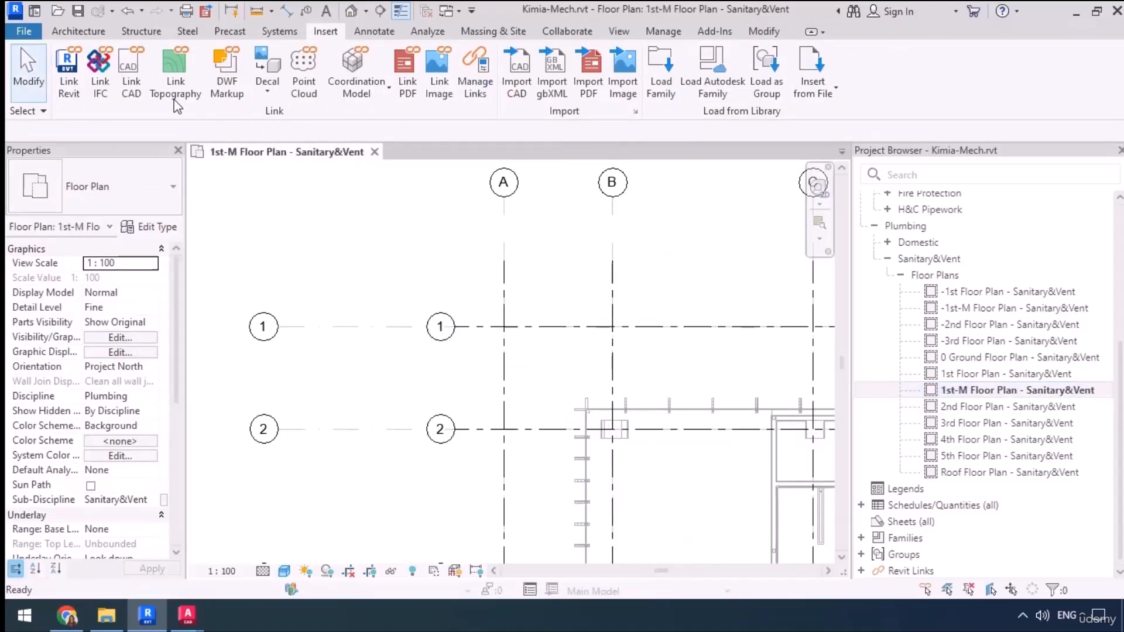
left_click(134, 82)
left_click(455, 237)
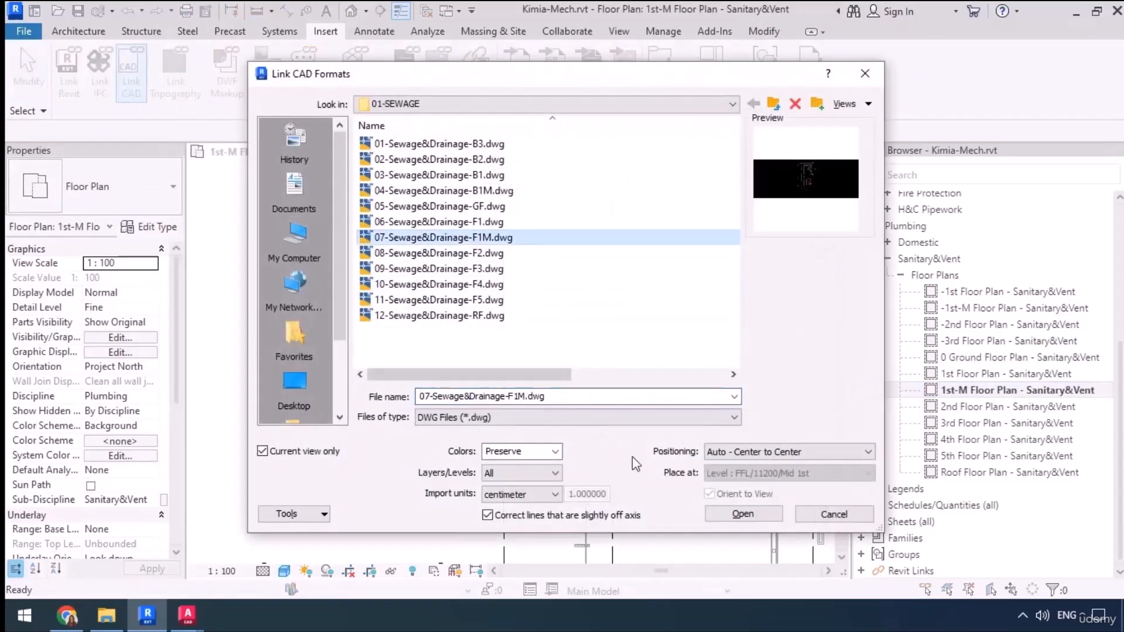
left_click(742, 514)
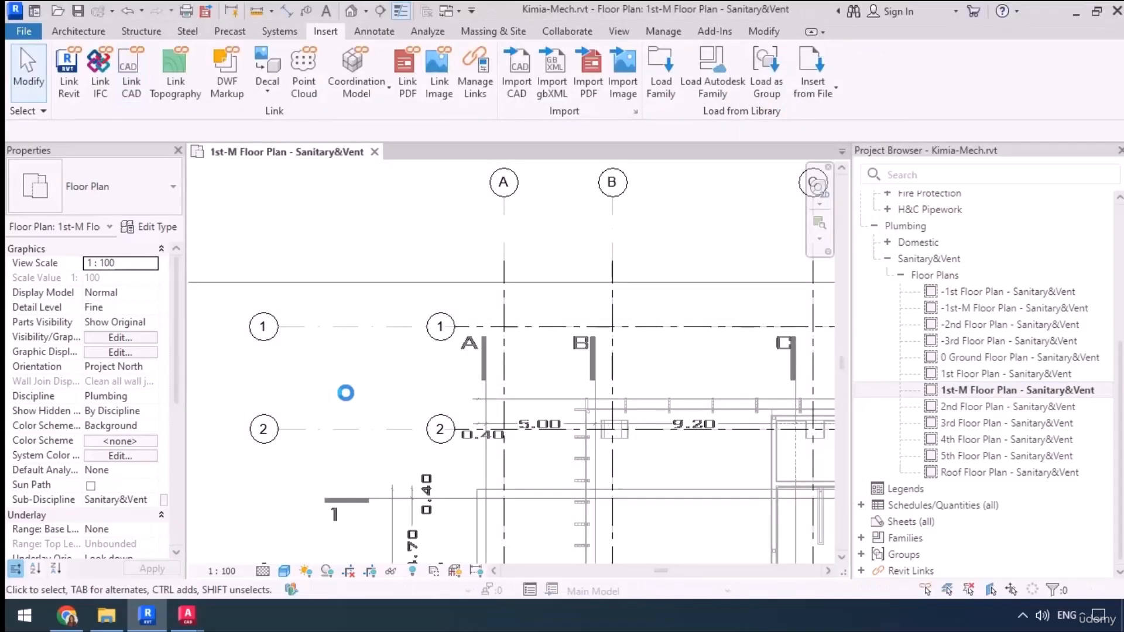
Align grid lines A and 1 of the linked 1st-M floor drawing with the model's grids and pin the drawing.
key("a")
key("l")
left_click(487, 416)
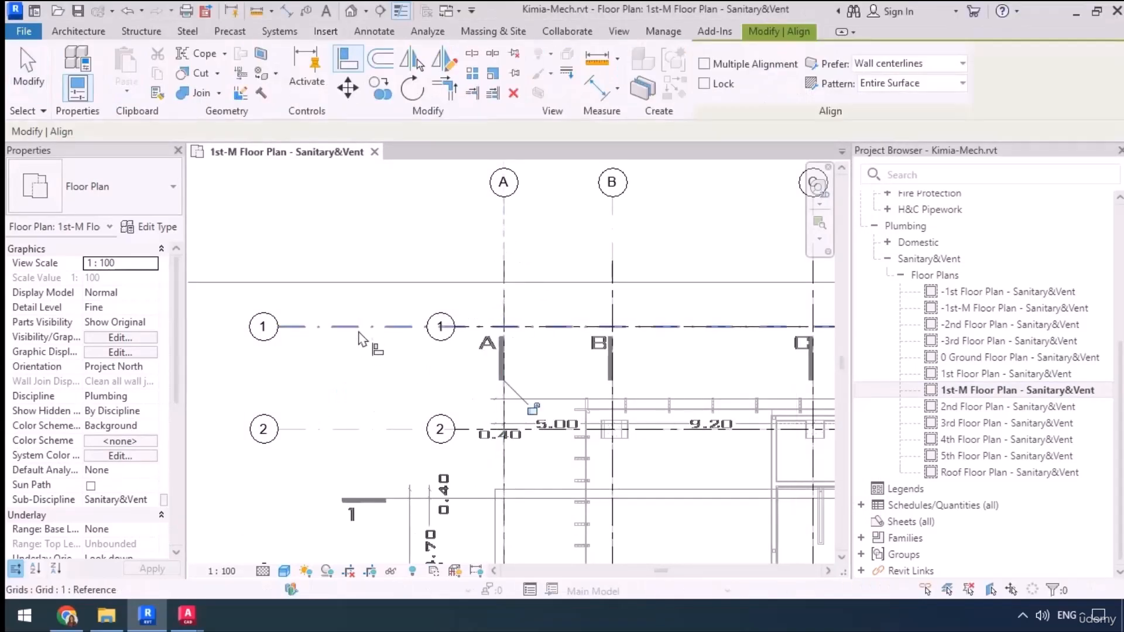
left_click(357, 328)
left_click(420, 499)
key("Escape")
key("Escape")
left_click(355, 339)
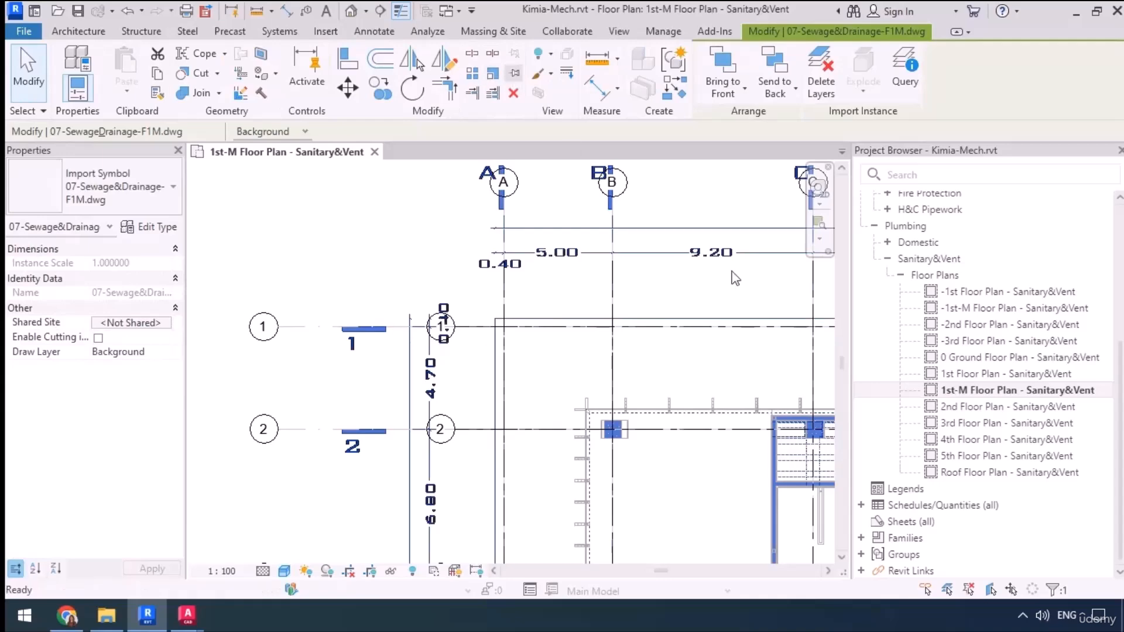
Open 1st Floor Plan - Sanitary&Vent as the only view and link 06-Sewage&Drainage-F1.dwg in centimeter, Auto - Center to Center.
left_click(1006, 374)
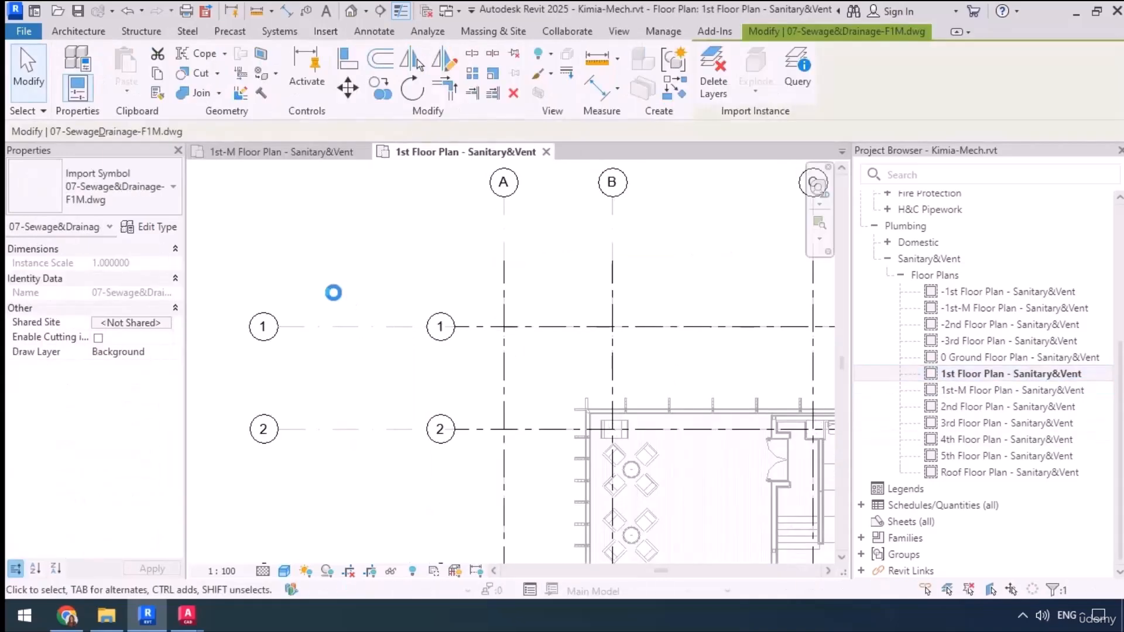
left_click(364, 152)
left_click(131, 76)
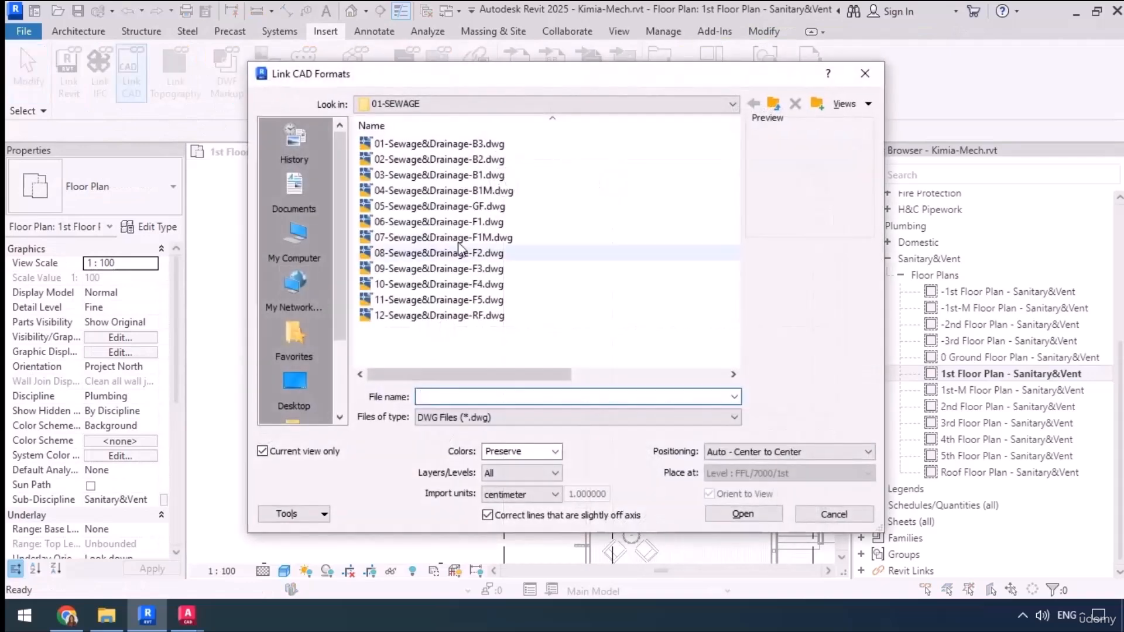
left_click(345, 221)
left_click(754, 518)
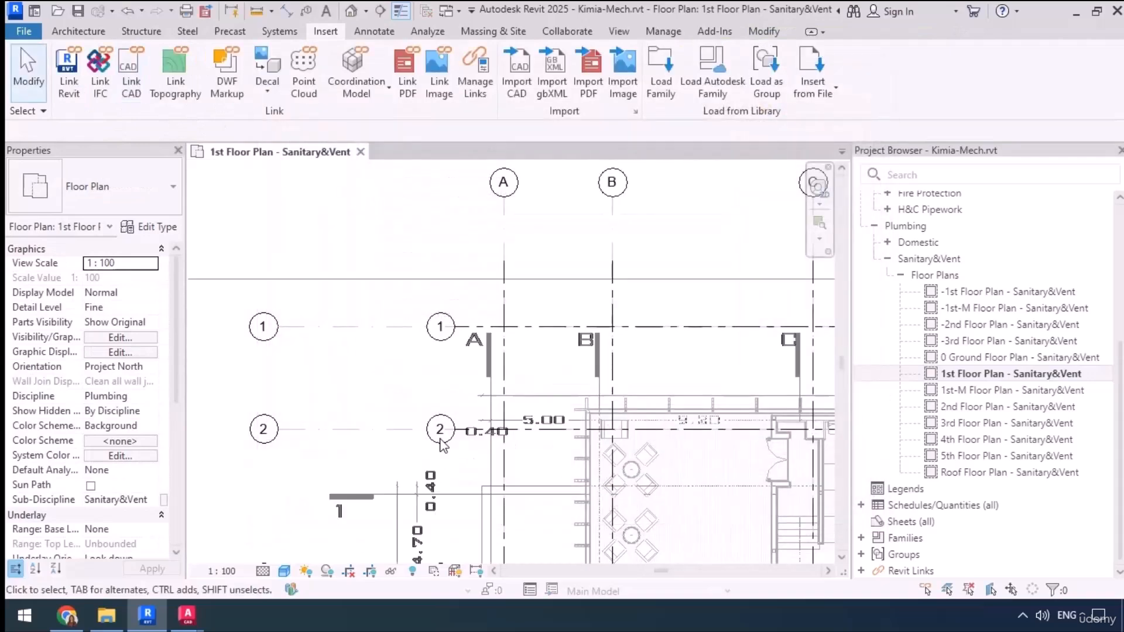
Align grid lines A and 1 of the linked 1st floor drawing with the model's grids and pin the drawing.
key("a")
key("l")
left_click(491, 393)
left_click(417, 326)
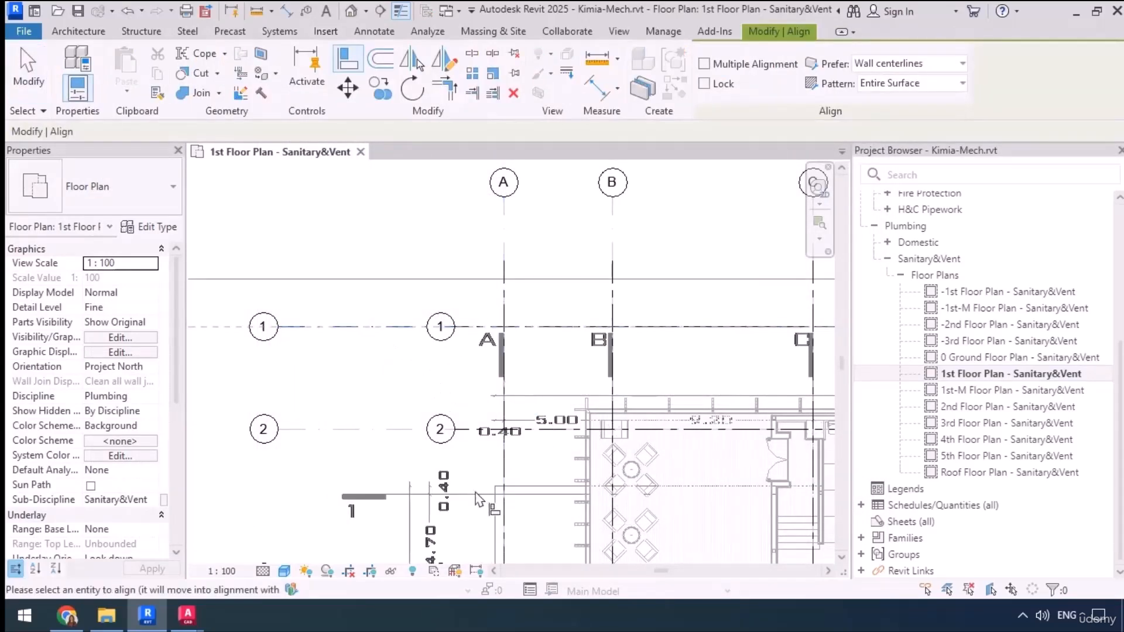
left_click(475, 495)
key("Escape")
key("Escape")
left_click(354, 349)
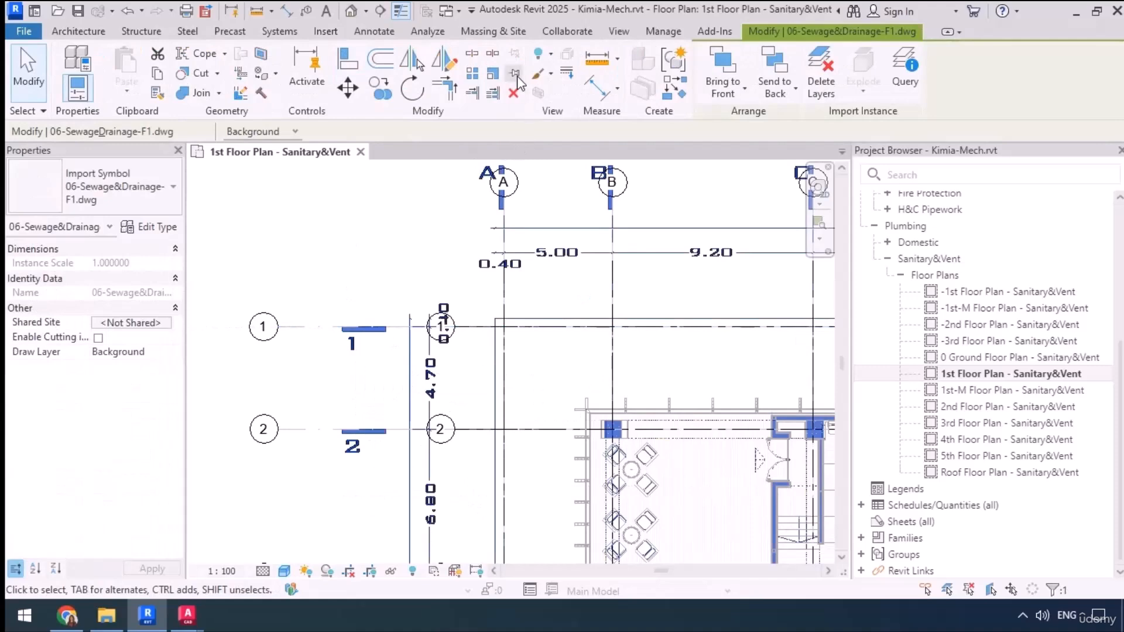
left_click(435, 171)
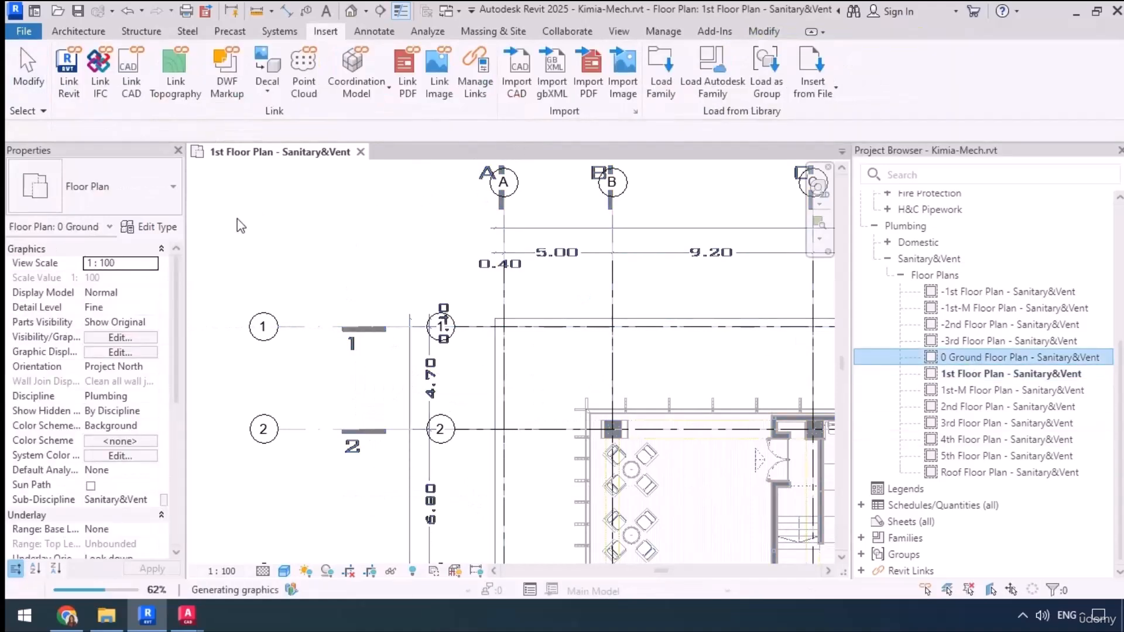
Keep only 0 Ground Floor Plan - Sanitary&Vent open and link 05-Sewage&Drainage-GF.dwg to it in centimeter, Auto - Center to Center.
left_click(354, 153)
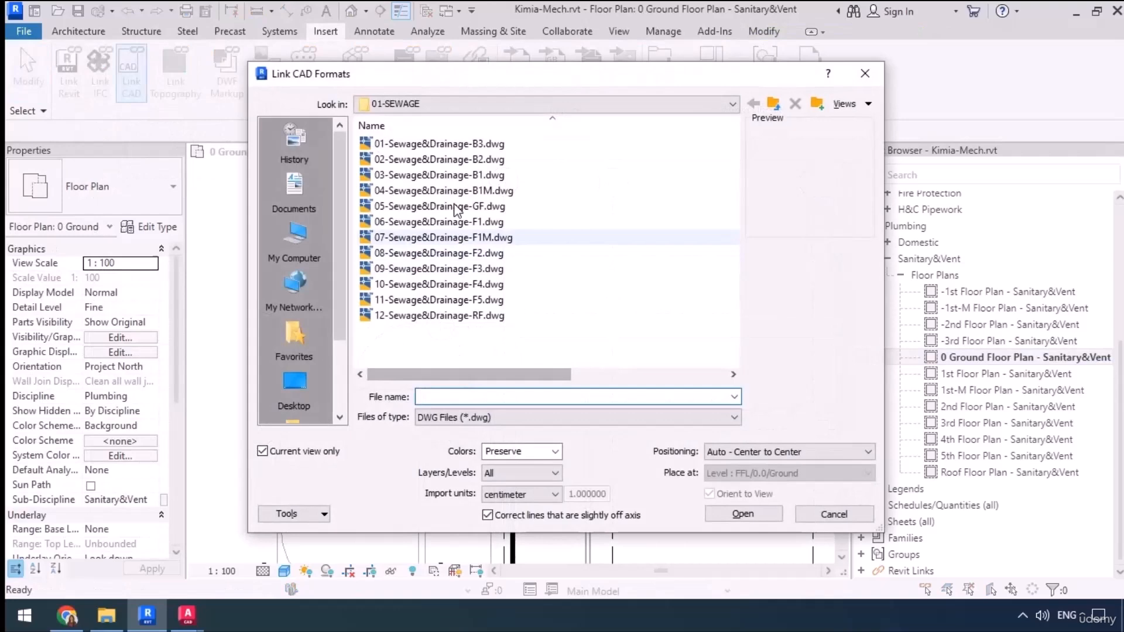
left_click(410, 209)
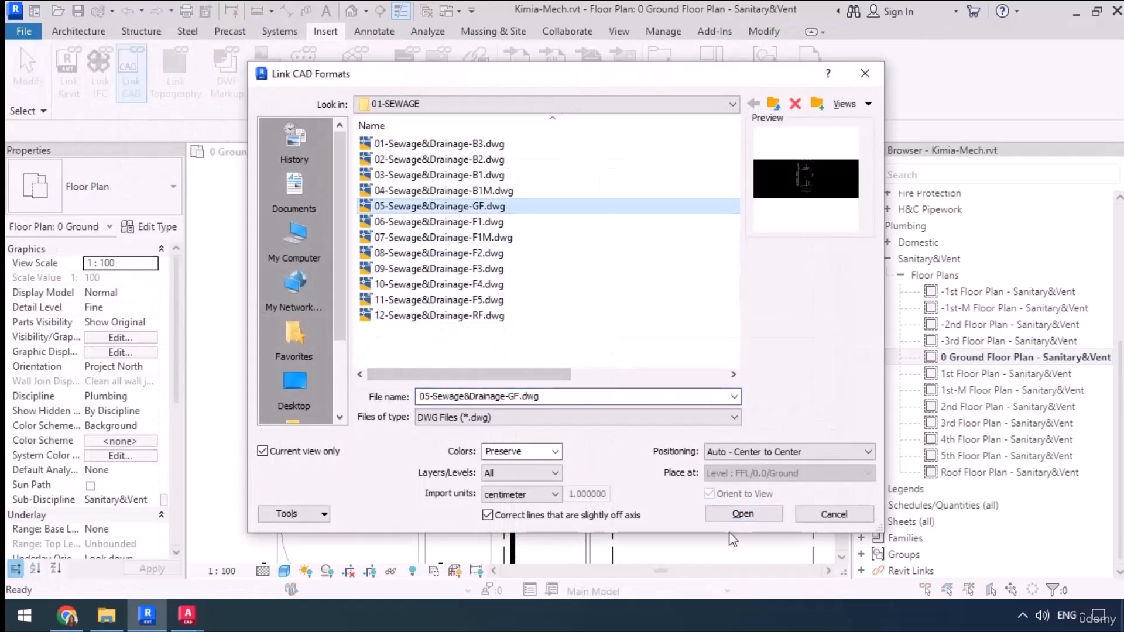
left_click(726, 510)
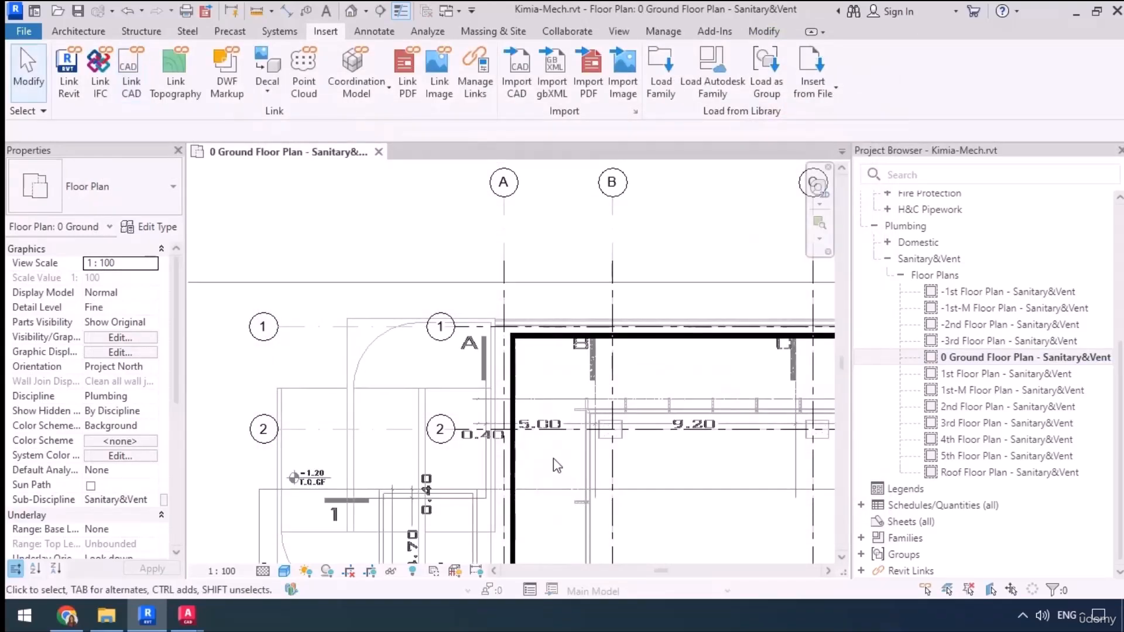
Align grid lines A and 1 of the linked ground floor drawing with the model's grids and pin the drawing.
key("l")
left_click(490, 405)
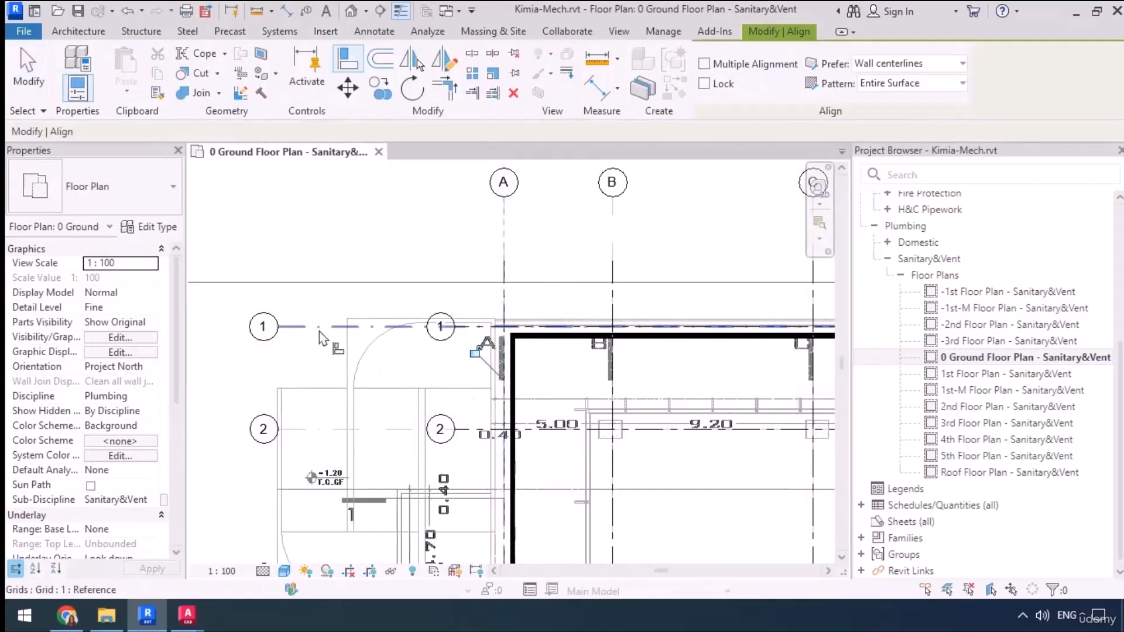
left_click(399, 504)
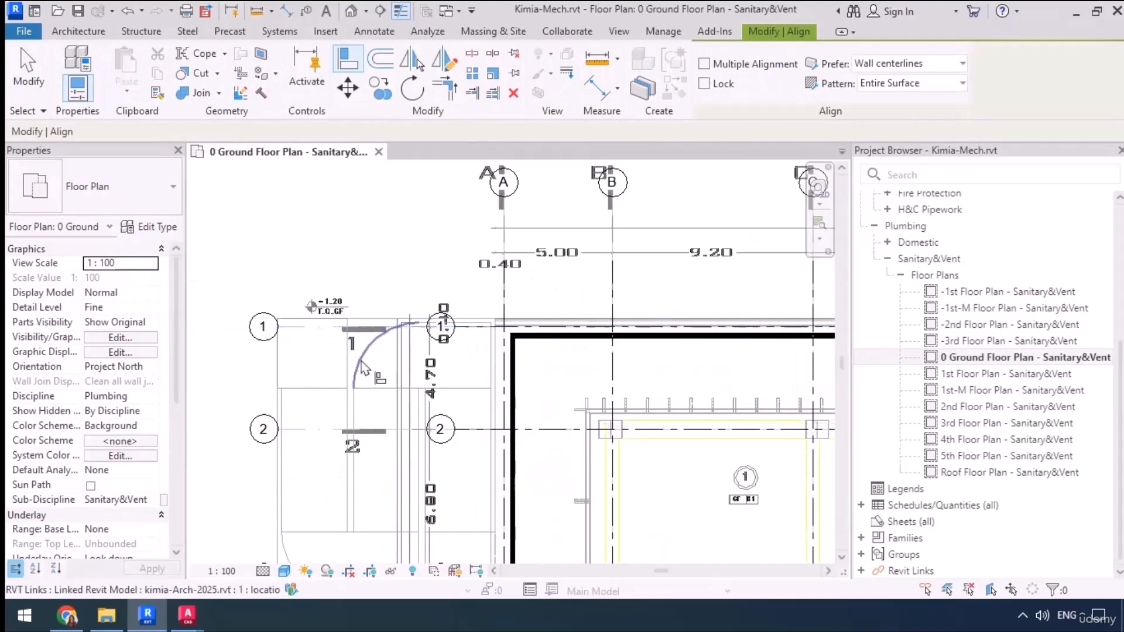
key("Escape")
left_click(358, 336)
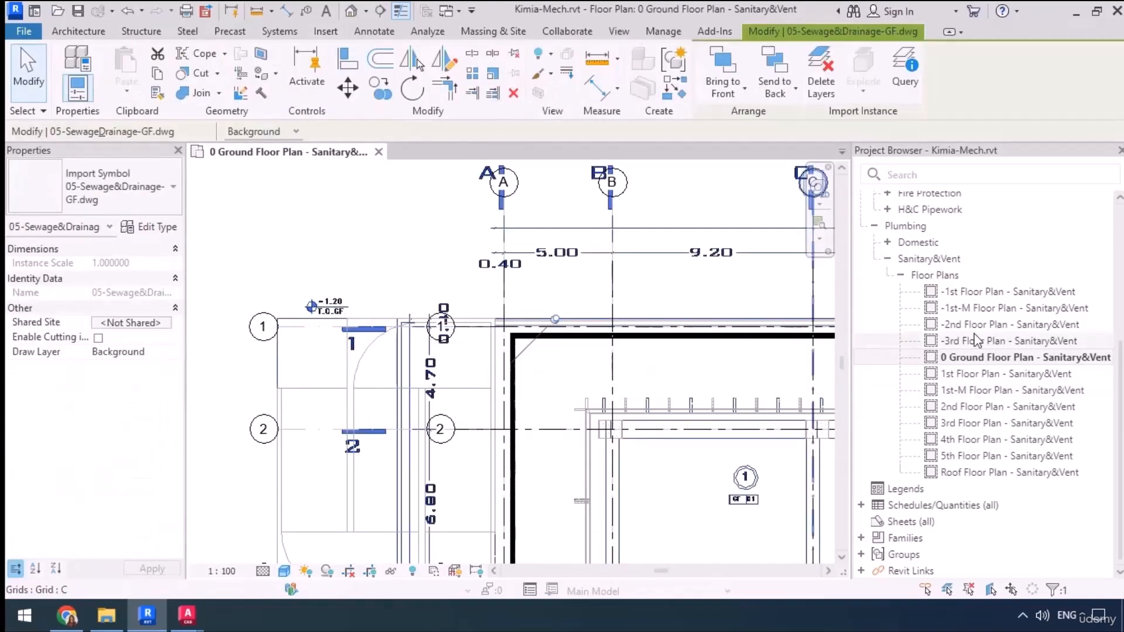
Open -1st-M Floor Plan - Sanitary&Vent as the only view and link 04-Sewage&Drainage-B1M.dwg in centimeter, Auto - Center to Center.
left_click(977, 309)
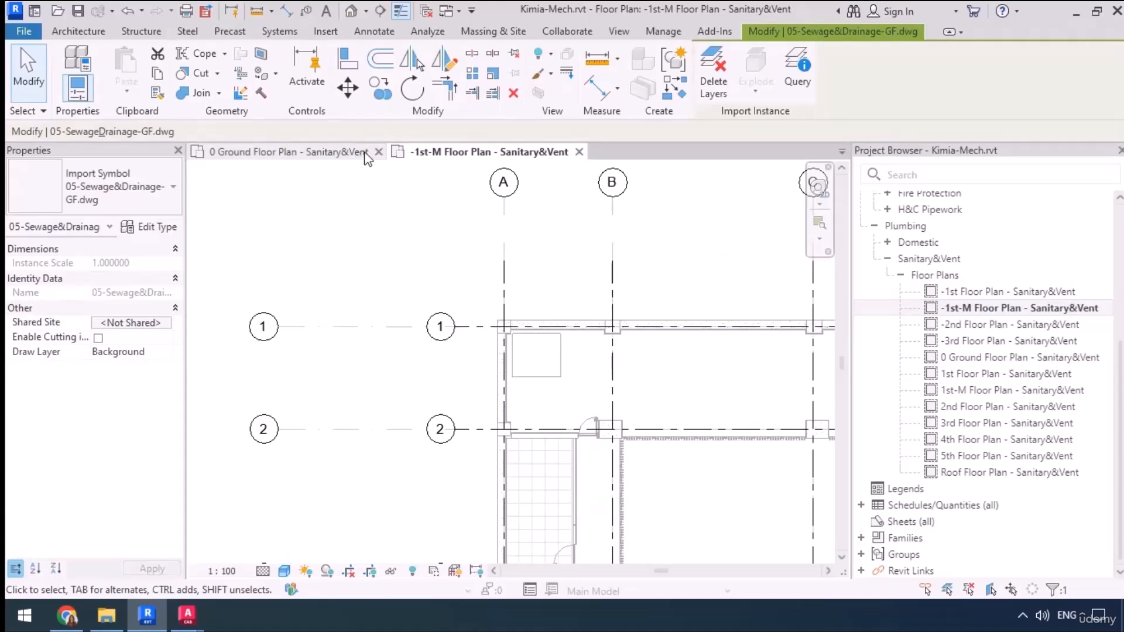
left_click(378, 152)
left_click(130, 76)
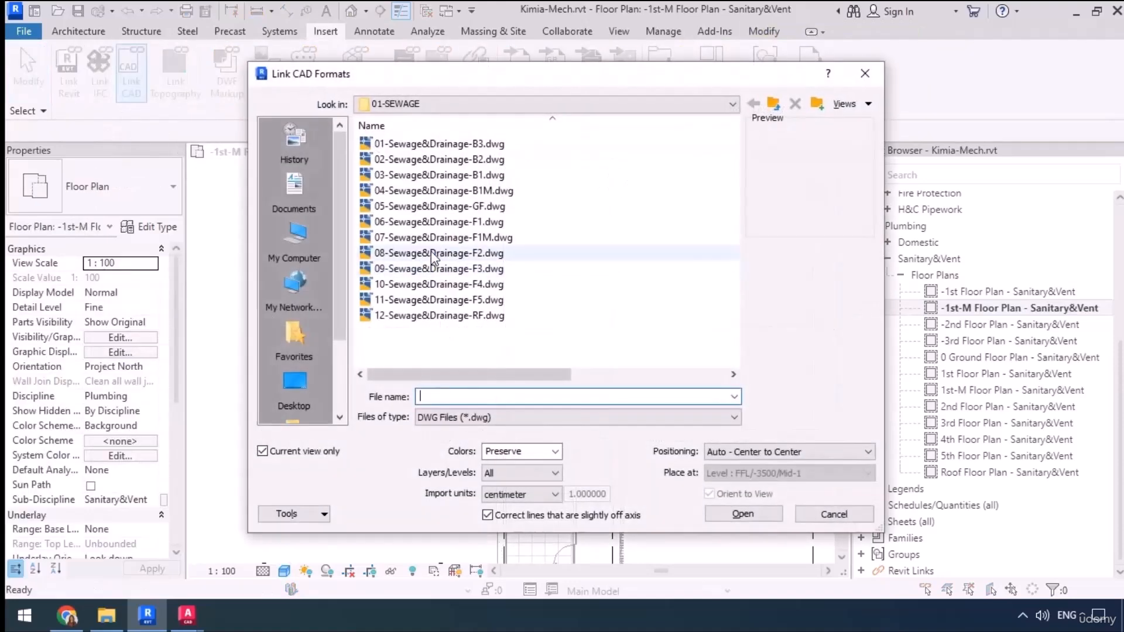
left_click(446, 193)
left_click(743, 513)
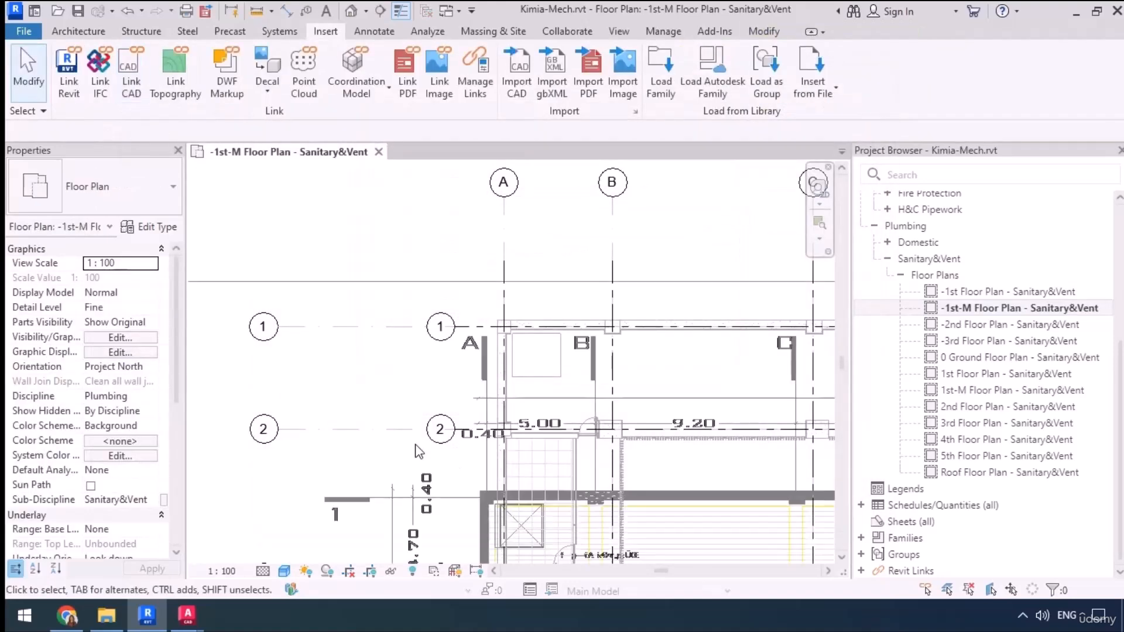
Align grid lines A and 1 of the linked -1st-M floor drawing with the model's grids and pin the drawing.
key("a")
key("l")
left_click(504, 270)
left_click(487, 403)
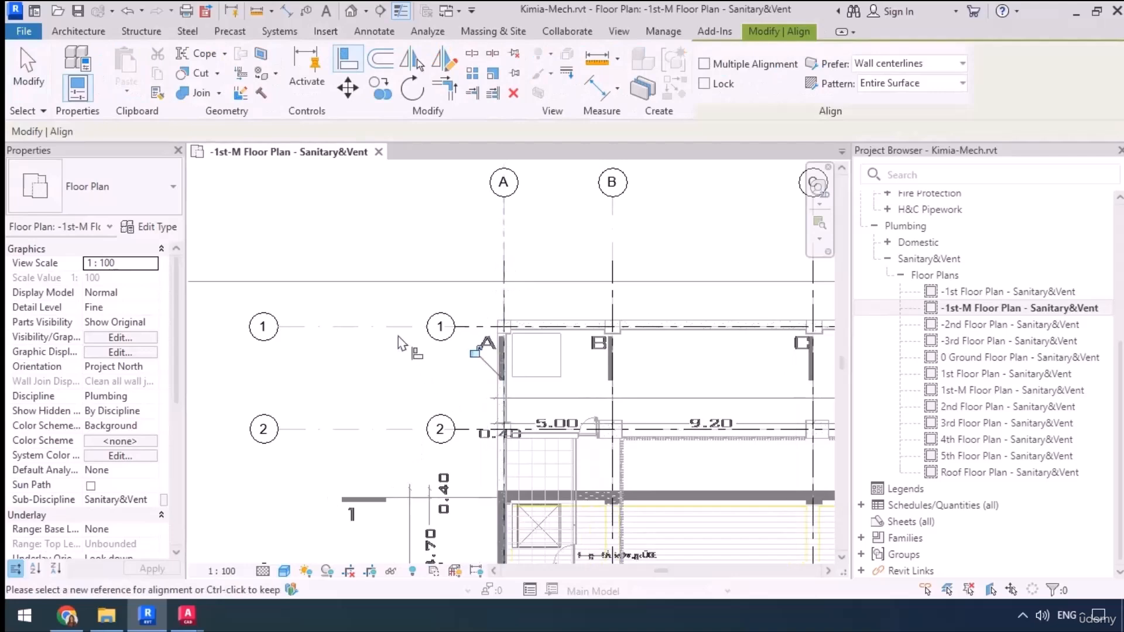
left_click(400, 326)
left_click(473, 507)
key("Escape")
left_click(457, 199)
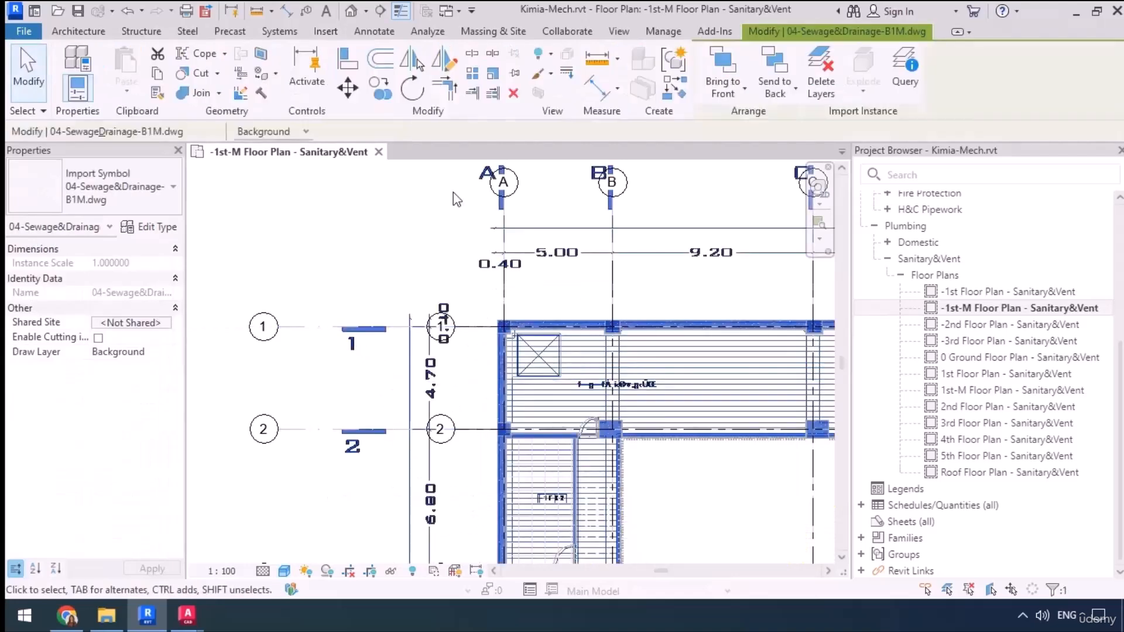
key("Escape")
Open -1st Floor Plan - Sanitary&Vent and link 03-Sewage&Drainage-B1.dwg to it in centimeter, Auto - Center to Center.
left_click(975, 291)
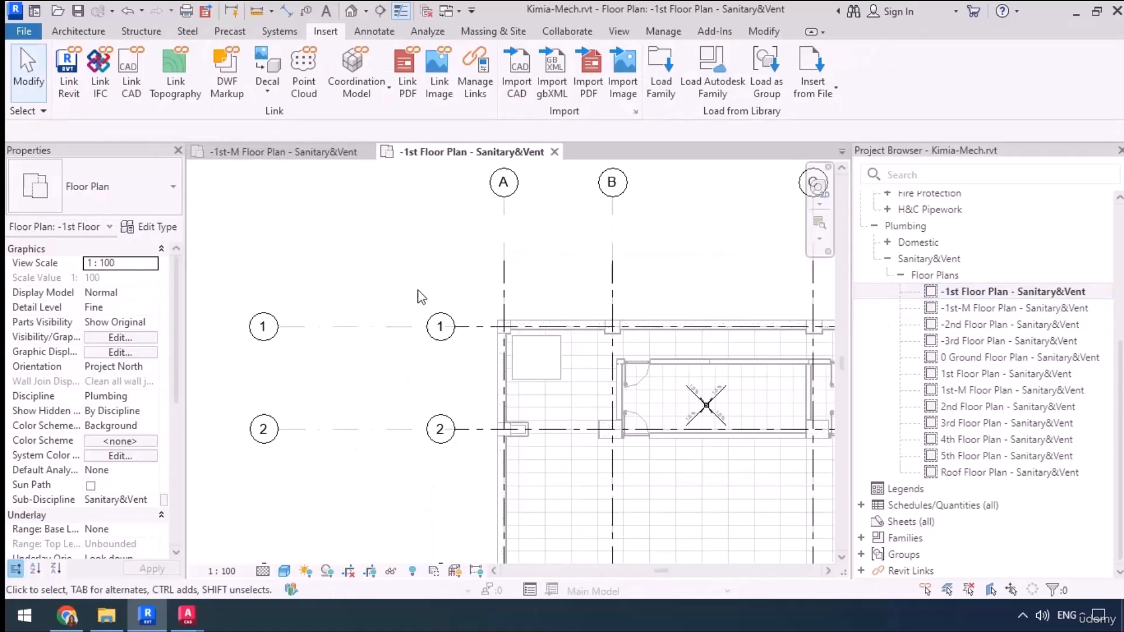
left_click(131, 84)
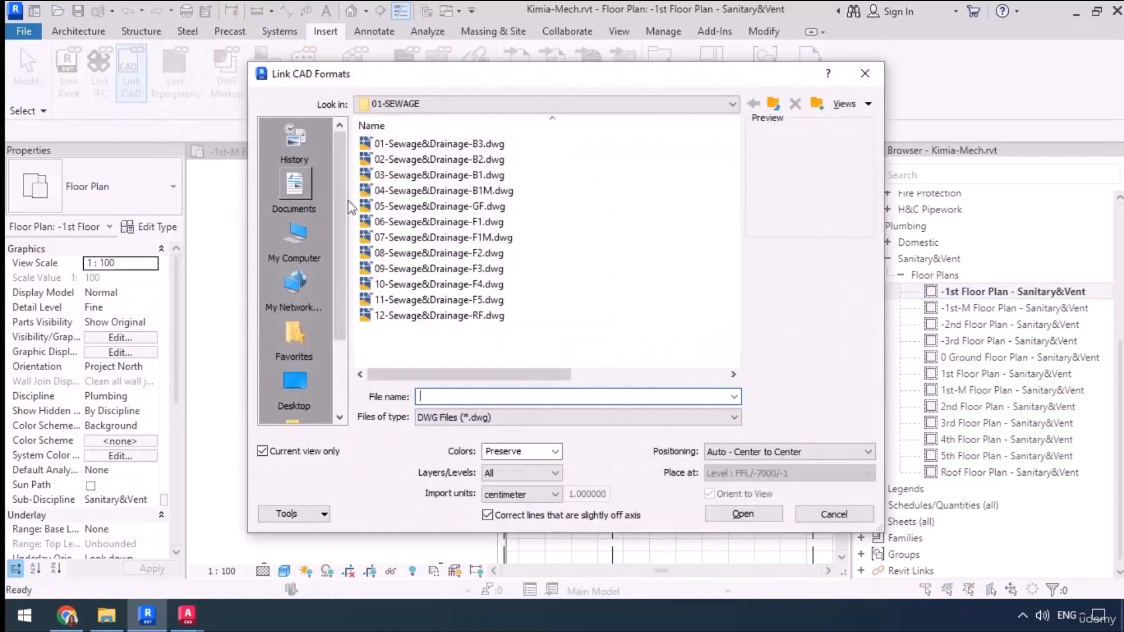
left_click(439, 144)
double_click(462, 175)
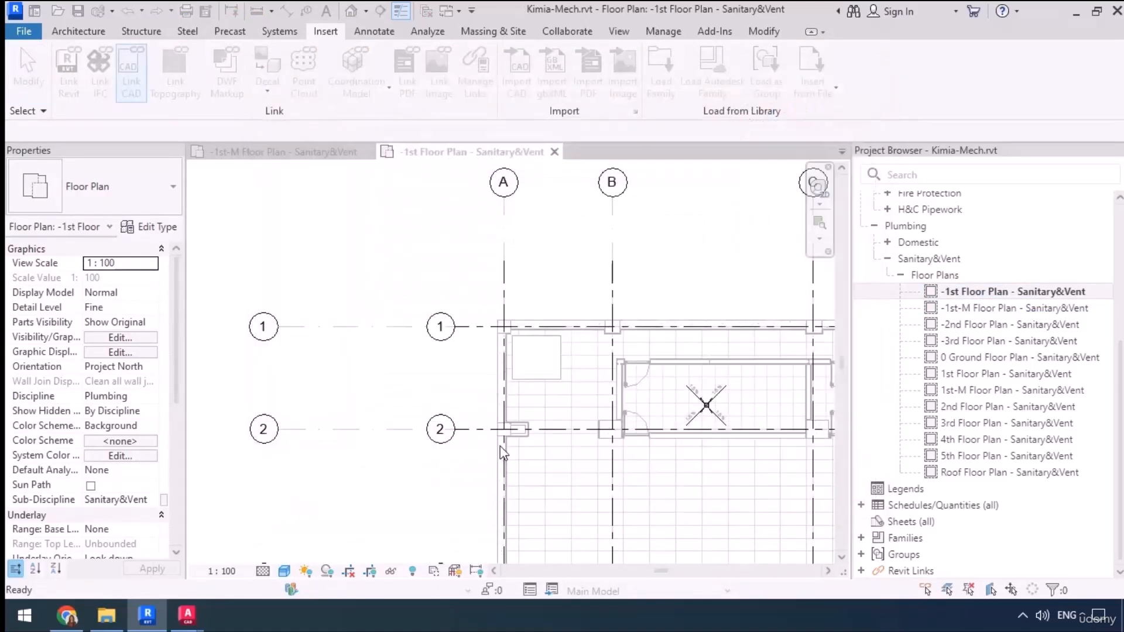
Align grid lines A and 1 of the linked -1st floor drawing with the model's grids and pin the drawing.
key("l")
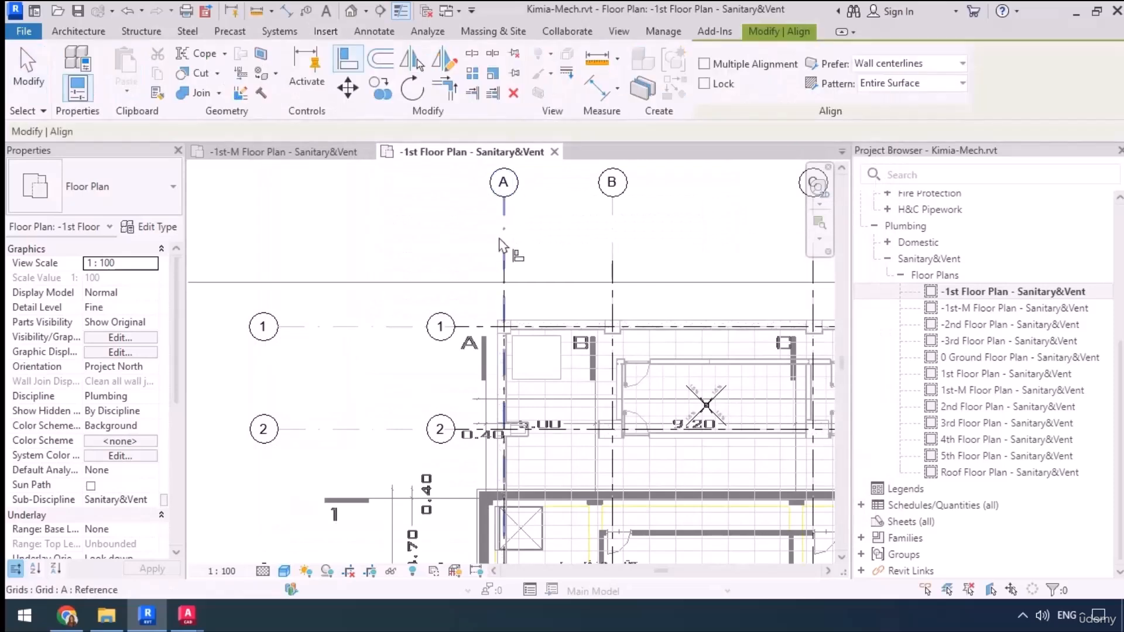
left_click(490, 406)
left_click(398, 327)
left_click(409, 500)
key("Escape")
key("Escape")
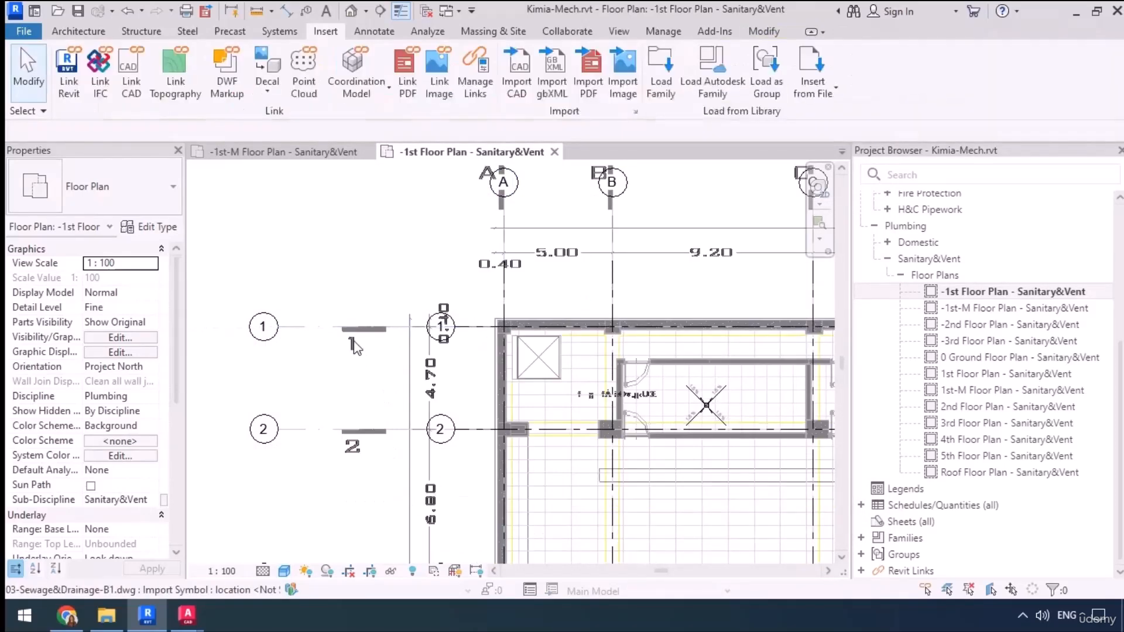
left_click(354, 339)
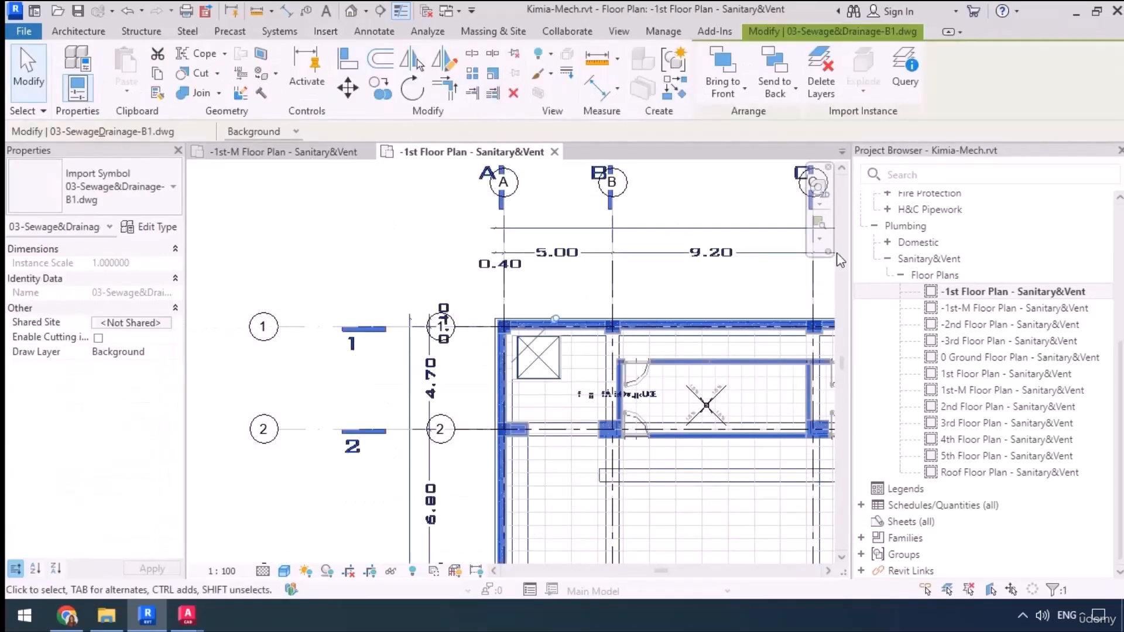
Open -2nd Floor Plan - Sanitary&Vent as the only view and link 02-Sewage&Drainage-B2.dwg in centimeter, Auto - Center to Center.
double_click(967, 325)
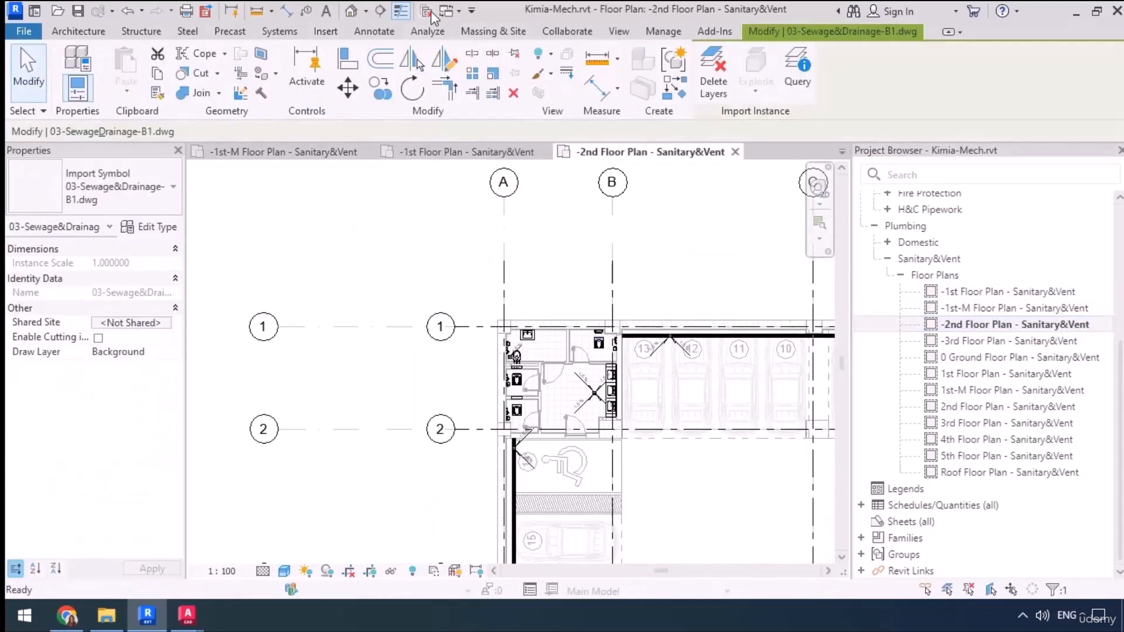
left_click(429, 12)
left_click(336, 33)
left_click(132, 79)
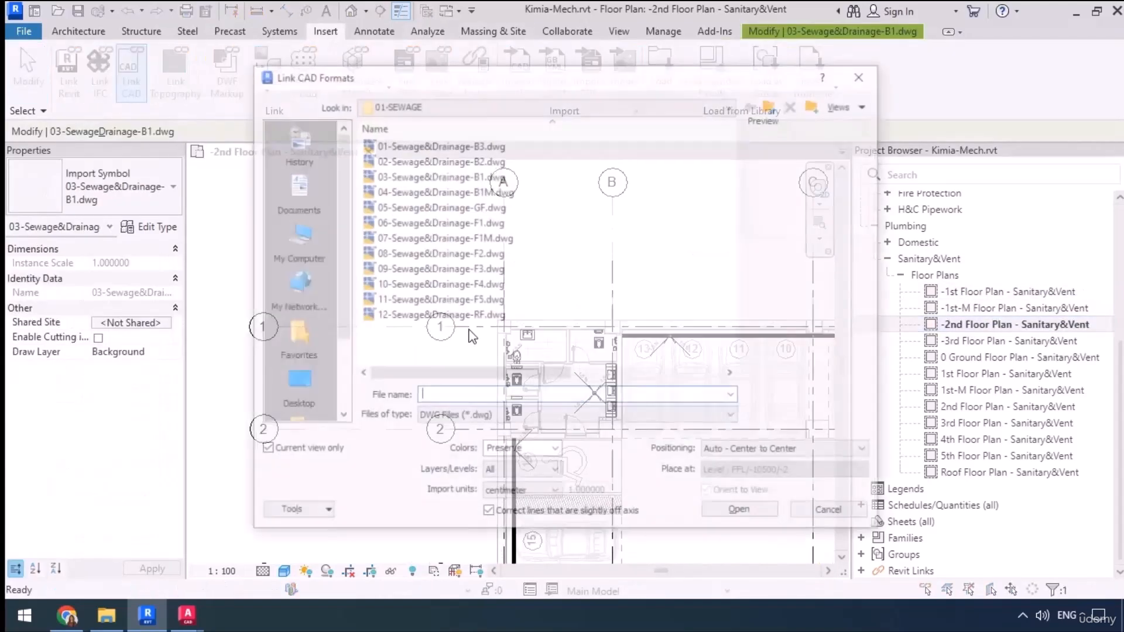
left_click(439, 159)
left_click(716, 512)
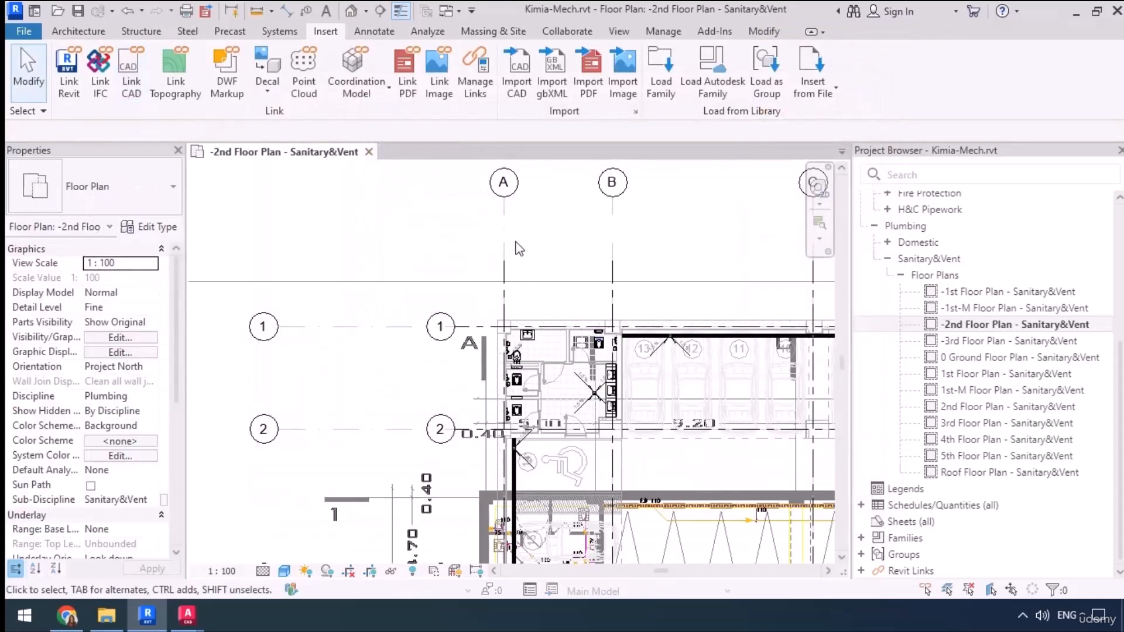
Align grid lines A and 1 of the linked -2nd floor drawing with the model's grids and pin the drawing.
key("a")
key("l")
left_click(504, 250)
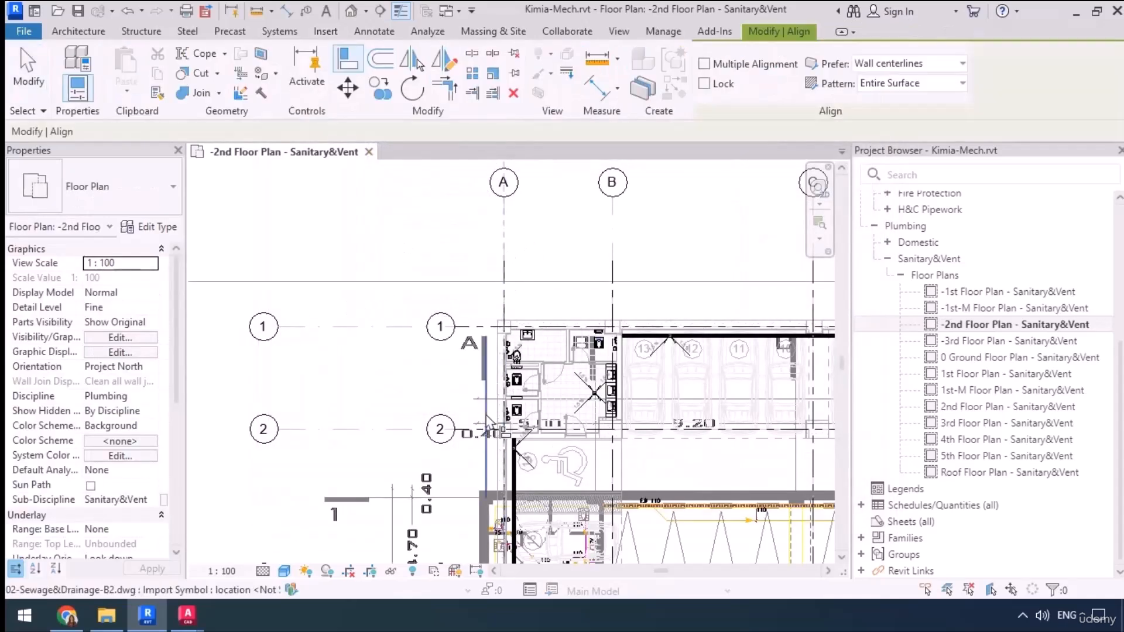
left_click(485, 413)
left_click(396, 325)
left_click(459, 498)
key("Escape")
key("Escape")
left_click(355, 340)
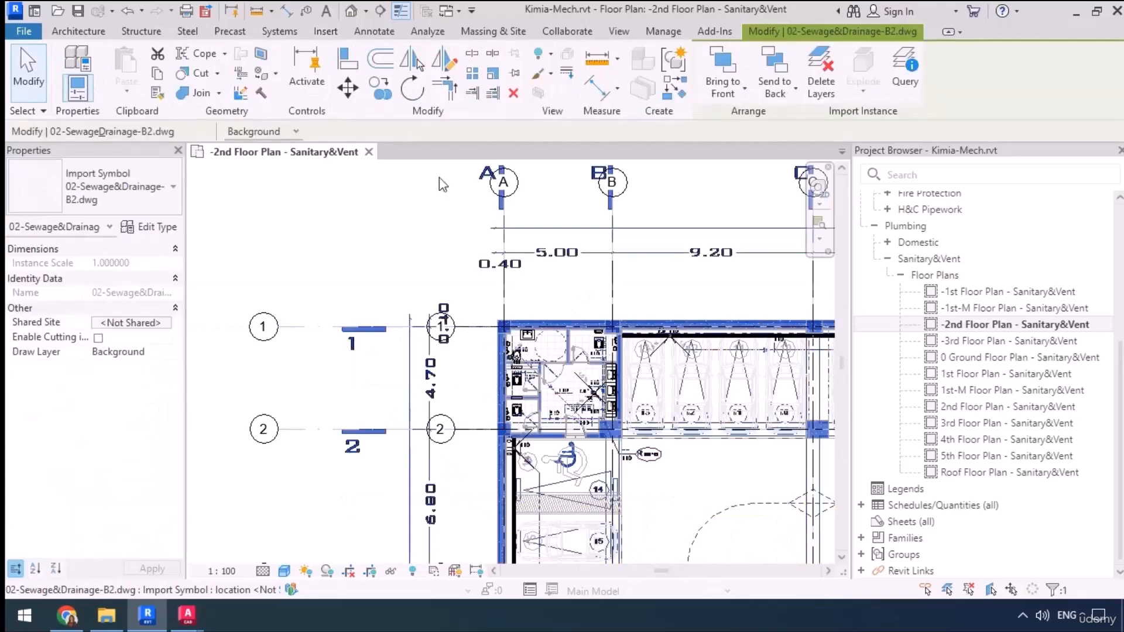
key("p")
key("n")
left_click(374, 216)
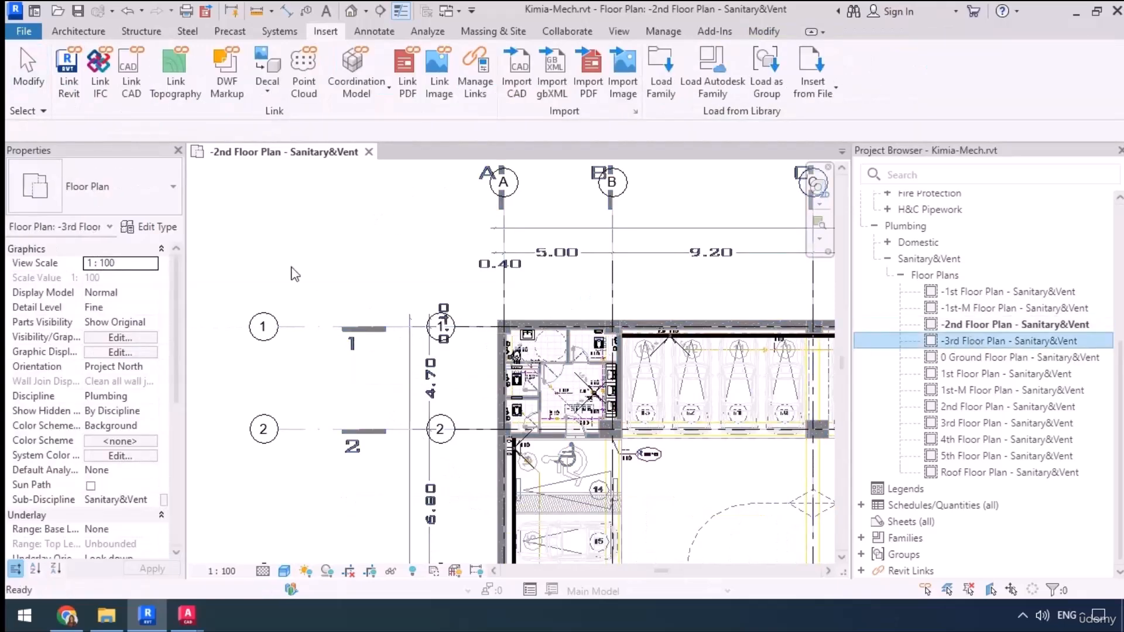
Open -3rd Floor Plan - Sanitary&Vent as the only view and link 01-Sewage&Drainage-B3.dwg in centimeter, Auto - Center to Center.
left_click(361, 153)
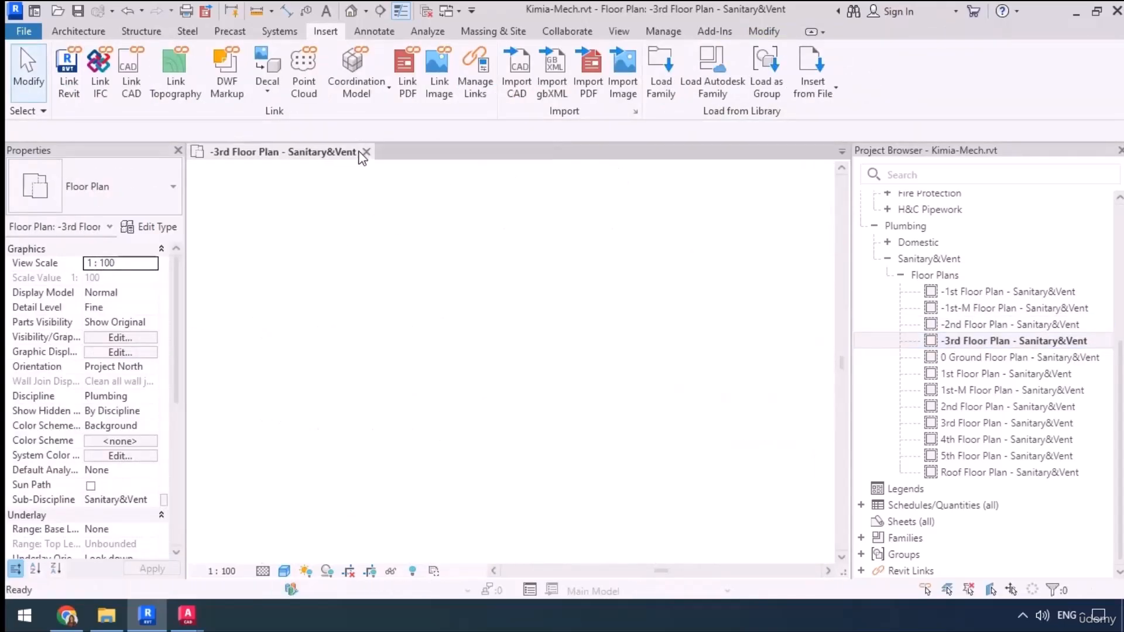
left_click(126, 93)
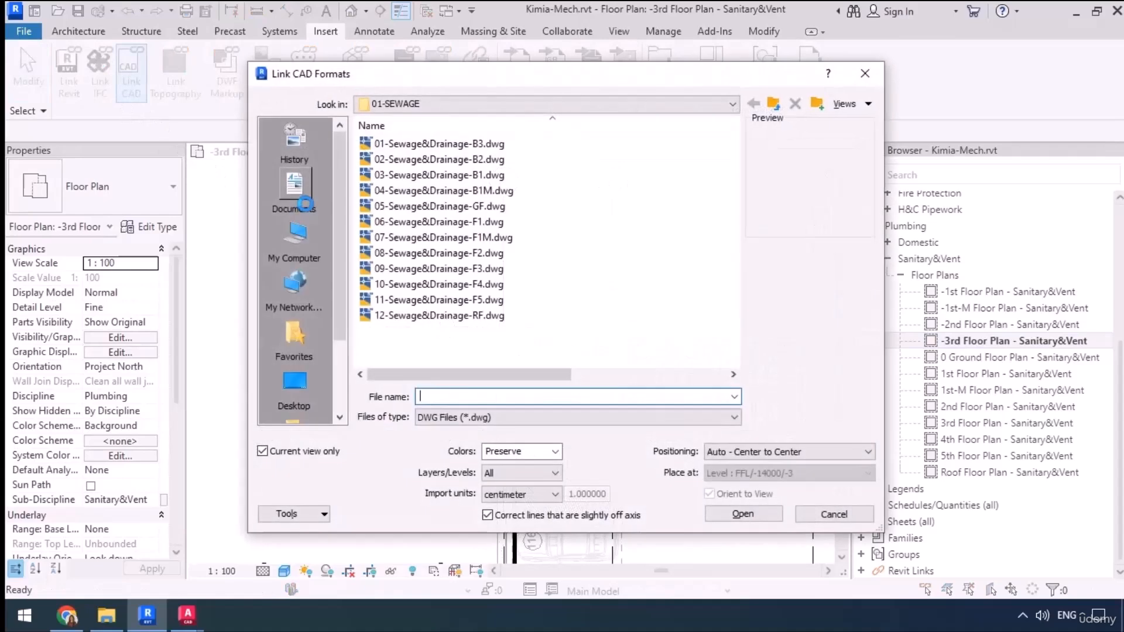
left_click(422, 144)
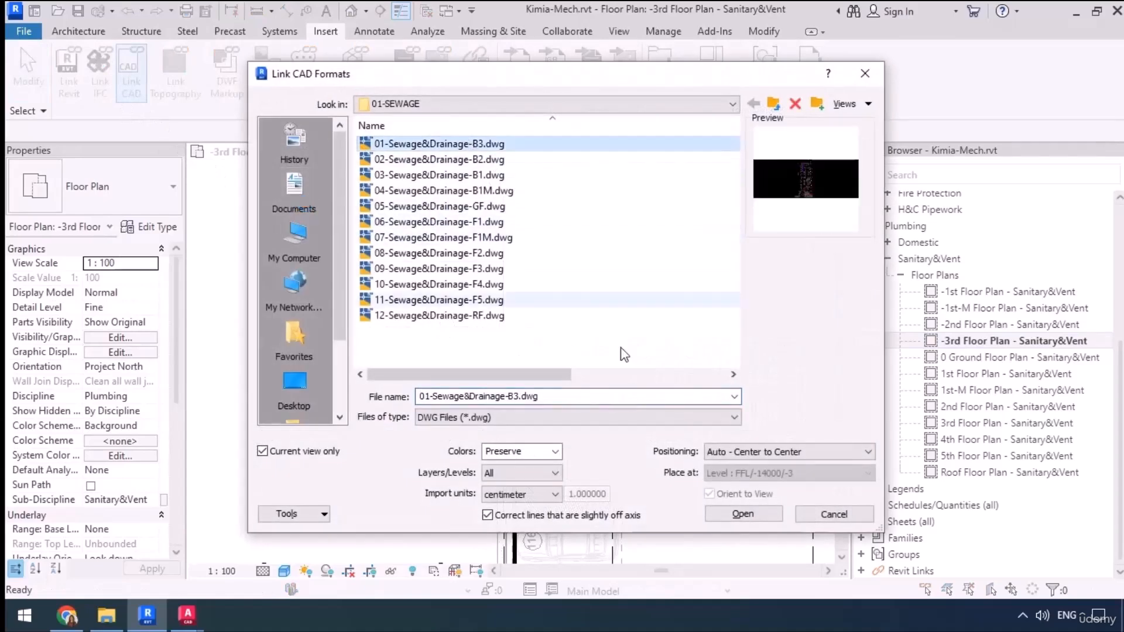
left_click(742, 514)
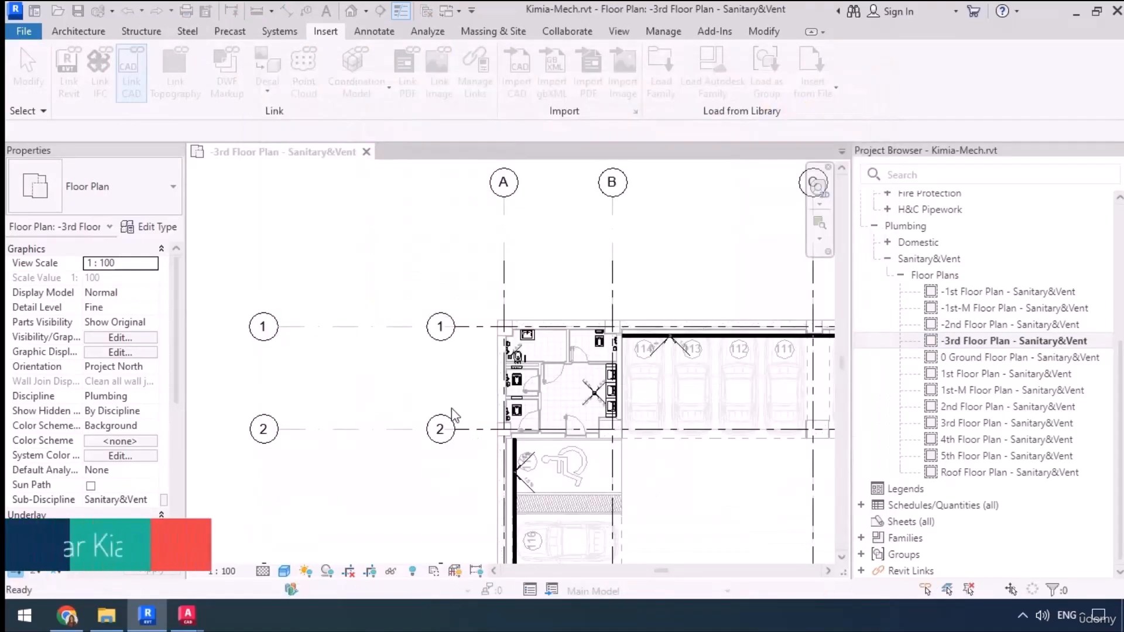
Align grid lines A and 1 of the linked -3rd floor drawing with the model's grids.
key("l")
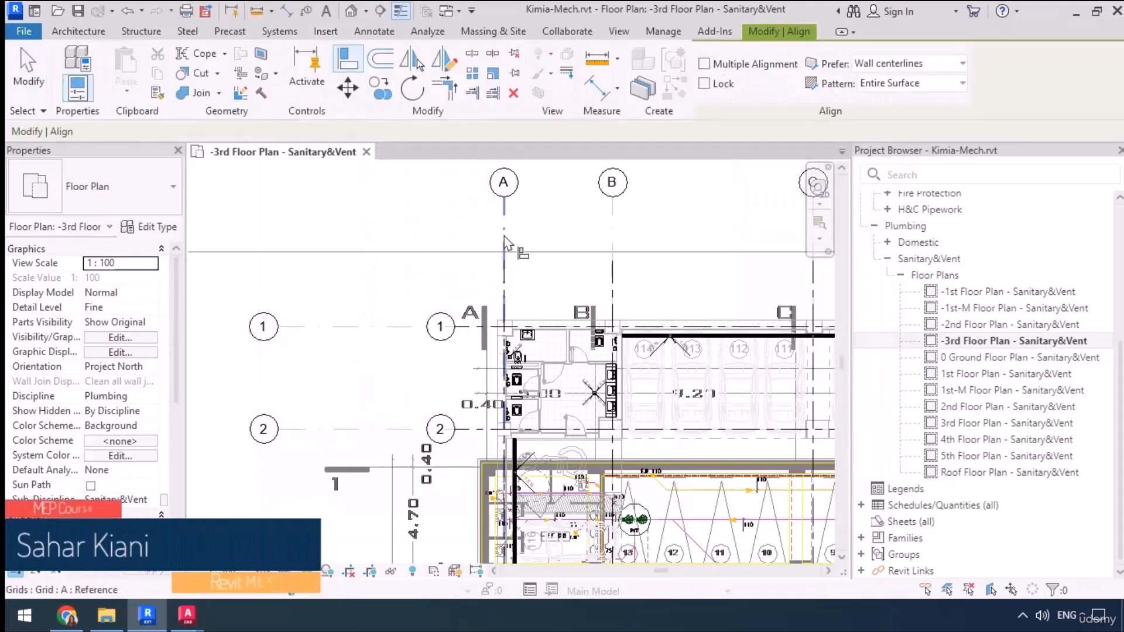
left_click(485, 370)
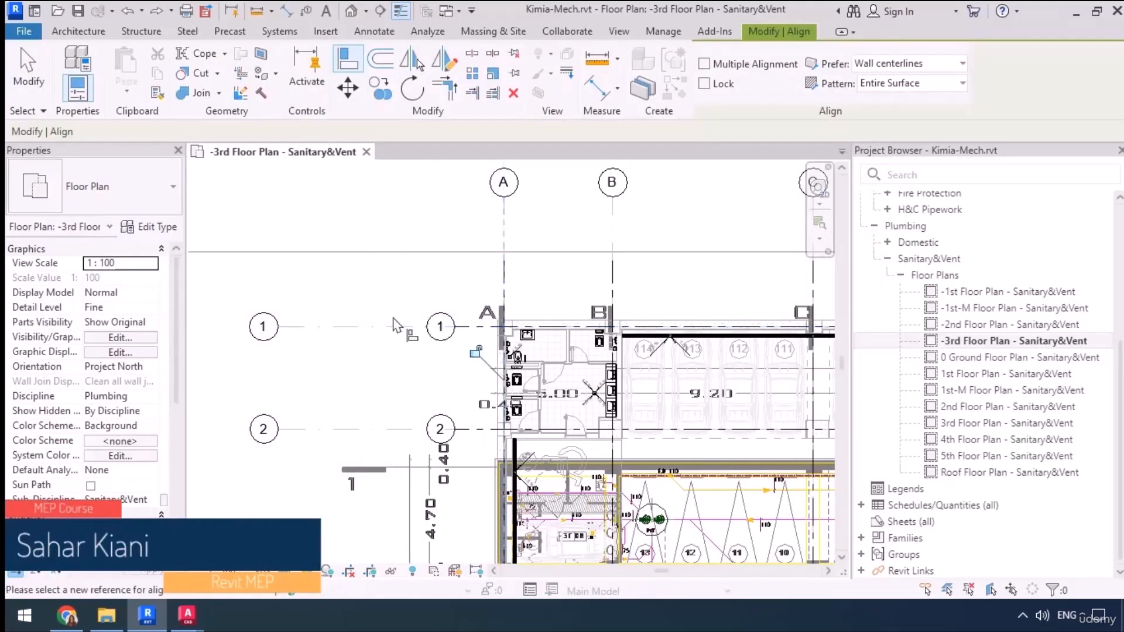
left_click(401, 326)
left_click(398, 465)
key("Escape")
key("Escape")
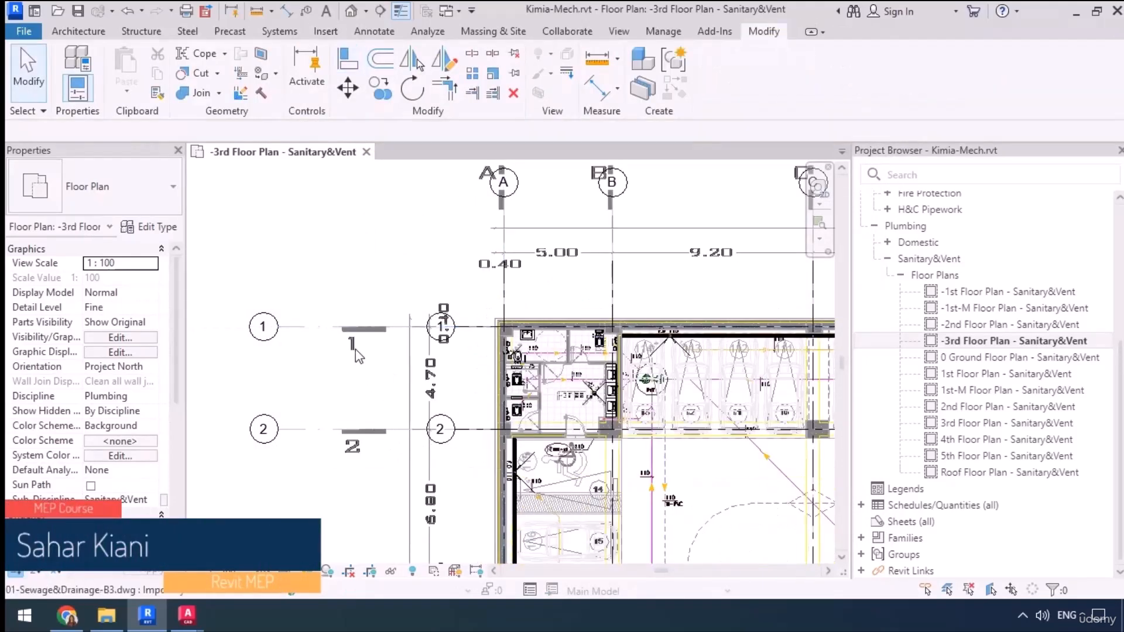
left_click(358, 363)
key("Escape")
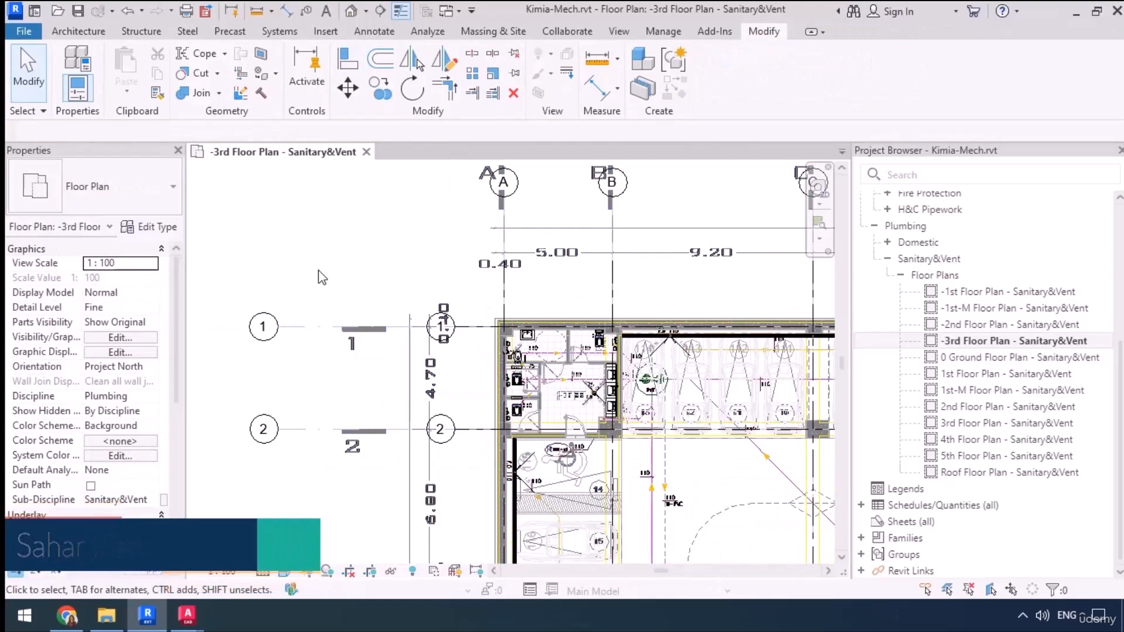